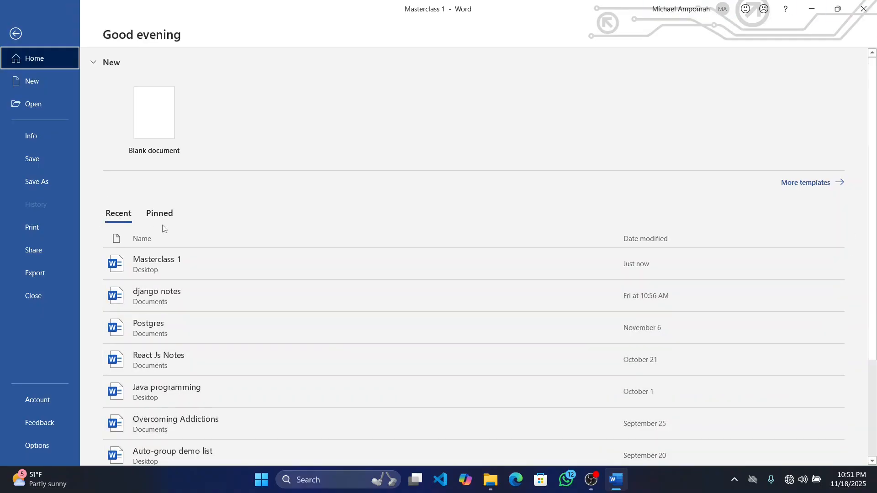
Create a new blank document
{"action": "scroll", "coordinate": [237, 402], "scroll_direction": "down", "scroll_amount": 3}
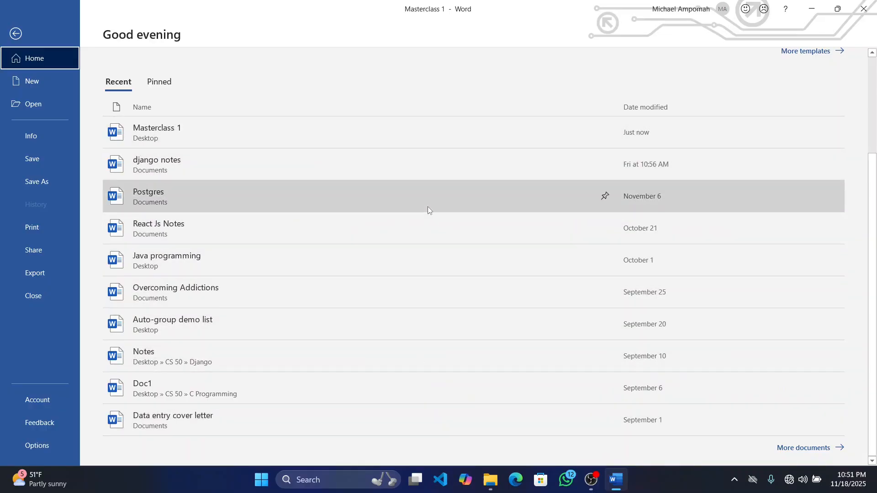
{"action": "scroll", "coordinate": [429, 209], "scroll_direction": "up", "scroll_amount": 3}
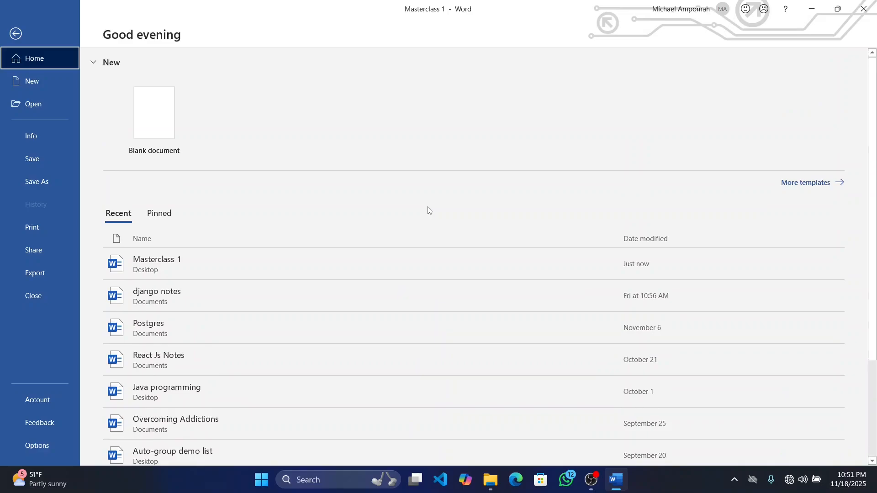
{"action": "left_click", "coordinate": [162, 130]}
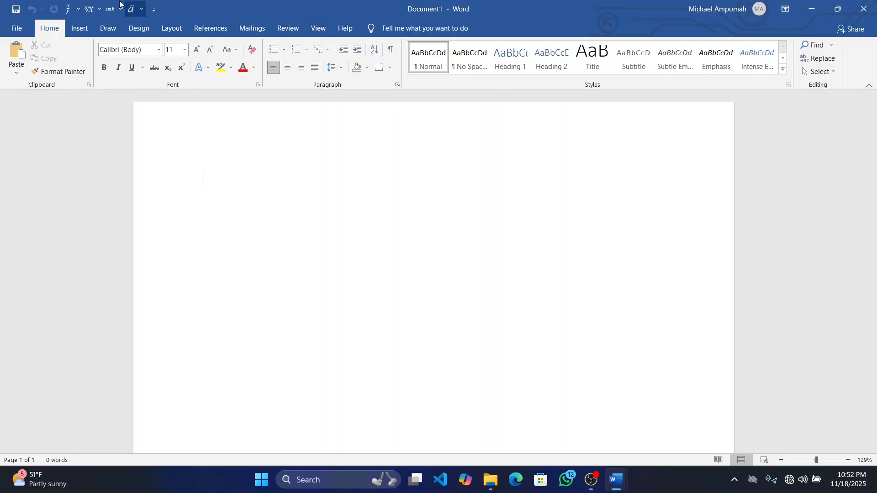
{"action": "left_click", "coordinate": [81, 33]}
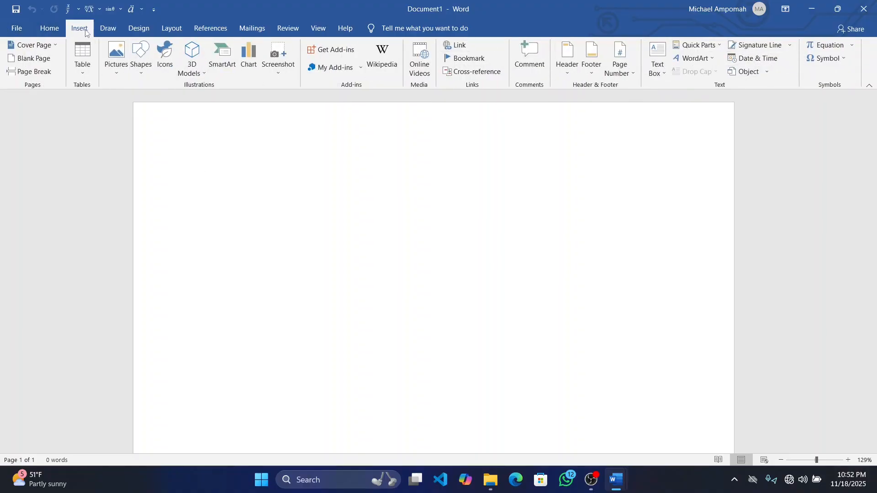
{"action": "left_click", "coordinate": [103, 33]}
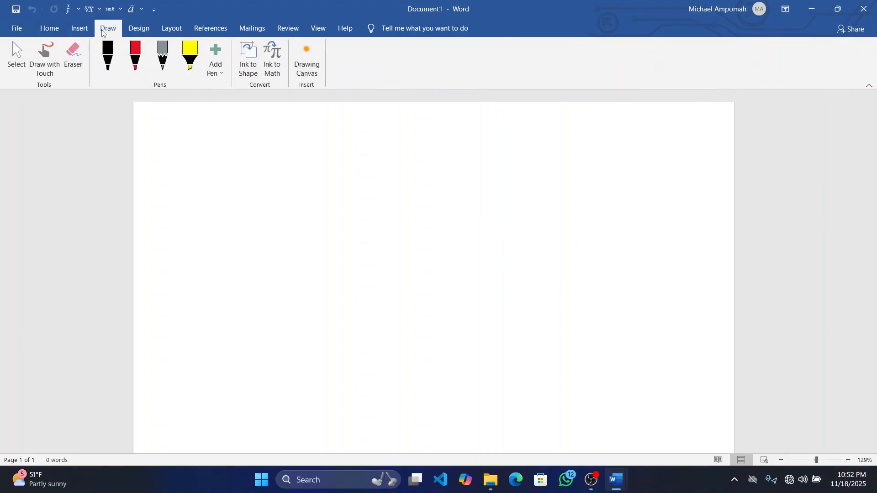
{"action": "left_click", "coordinate": [138, 31]}
{"action": "left_click", "coordinate": [162, 36]}
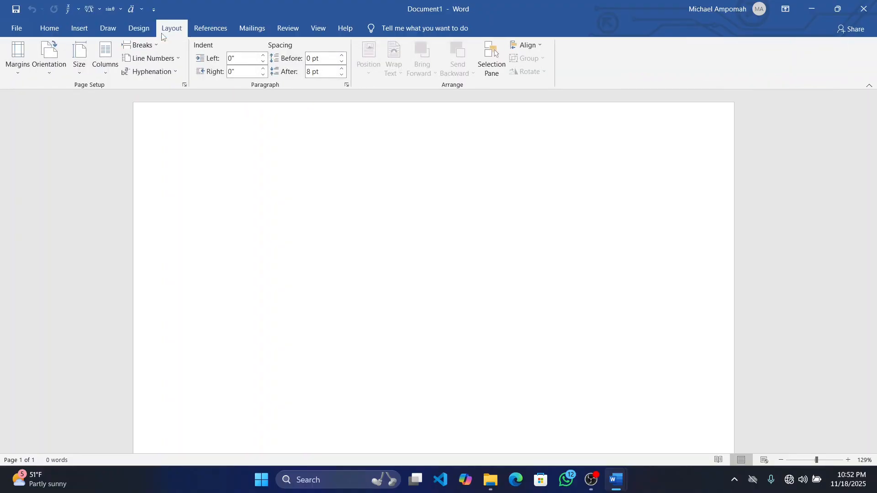
{"action": "left_click", "coordinate": [44, 33]}
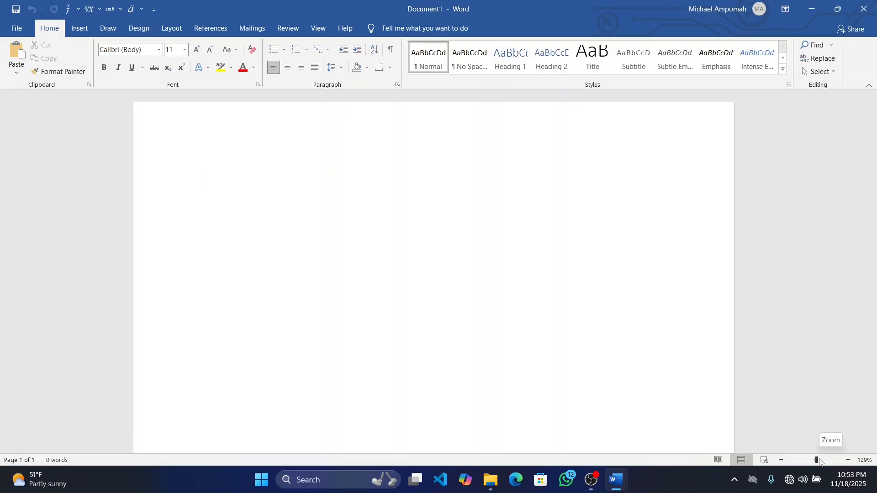
{"action": "scroll", "coordinate": [820, 462], "scroll_direction": "up", "scroll_amount": 11, "text": "ctrl"}
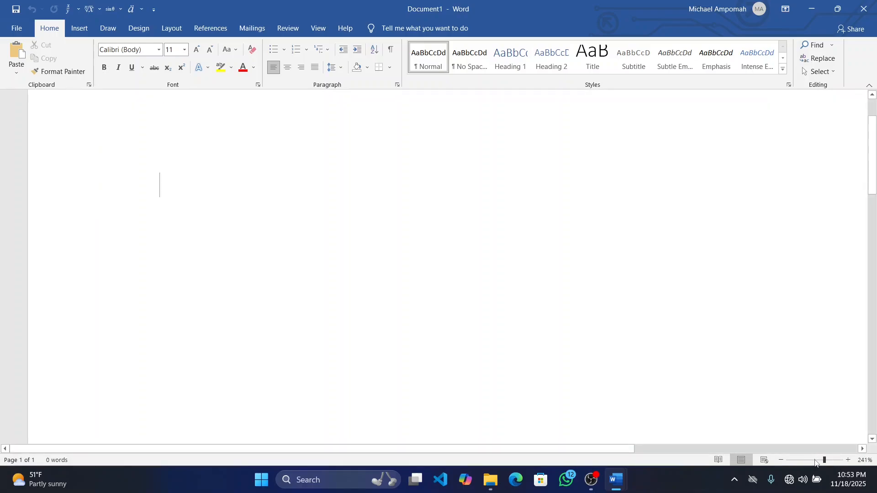
{"action": "left_click", "coordinate": [816, 461]}
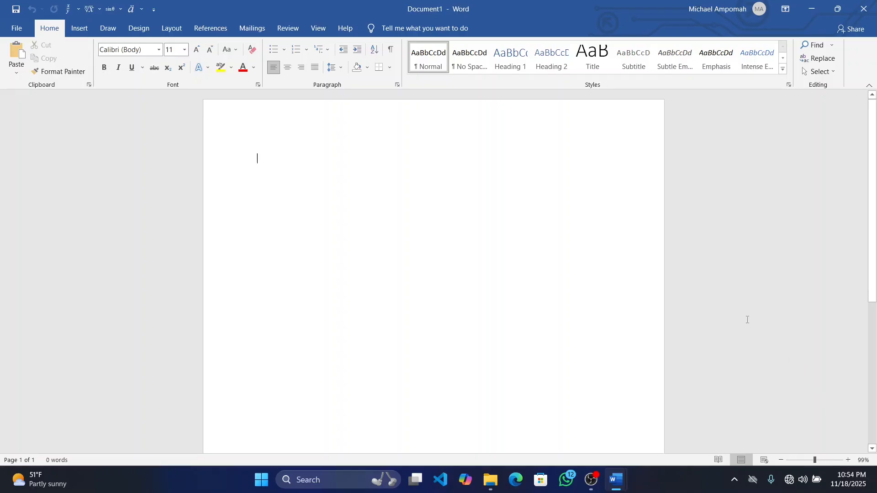
Save the blank document to the Desktop as a Word Document named "Ms word essentials"
{"action": "left_click", "coordinate": [16, 30]}
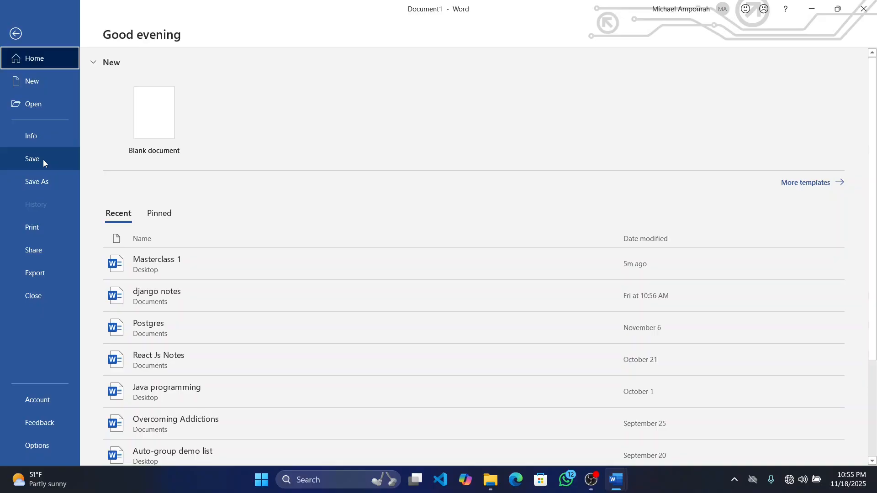
{"action": "left_click", "coordinate": [44, 191]}
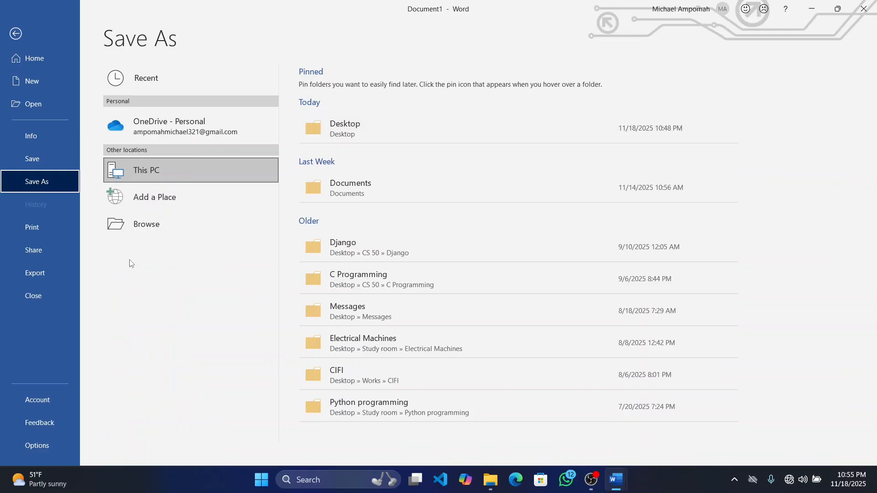
{"action": "left_click", "coordinate": [376, 137]}
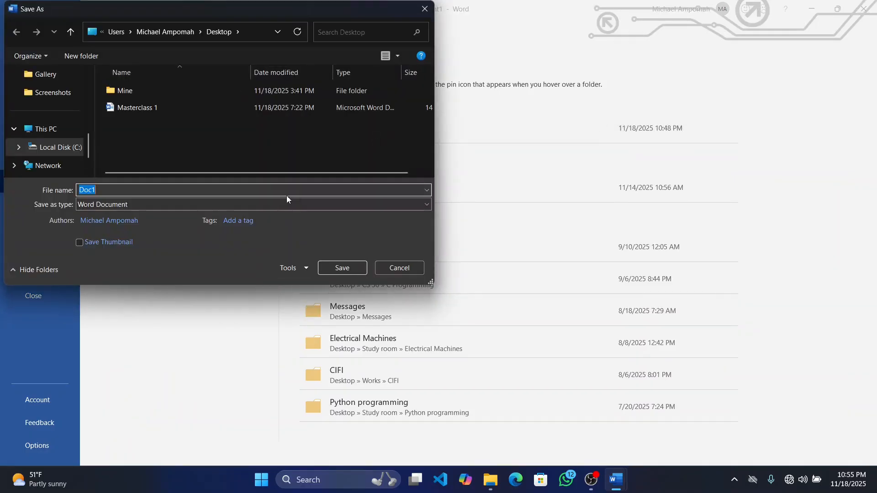
{"action": "key", "text": "BackSpace"}
{"action": "type", "text": "M"}
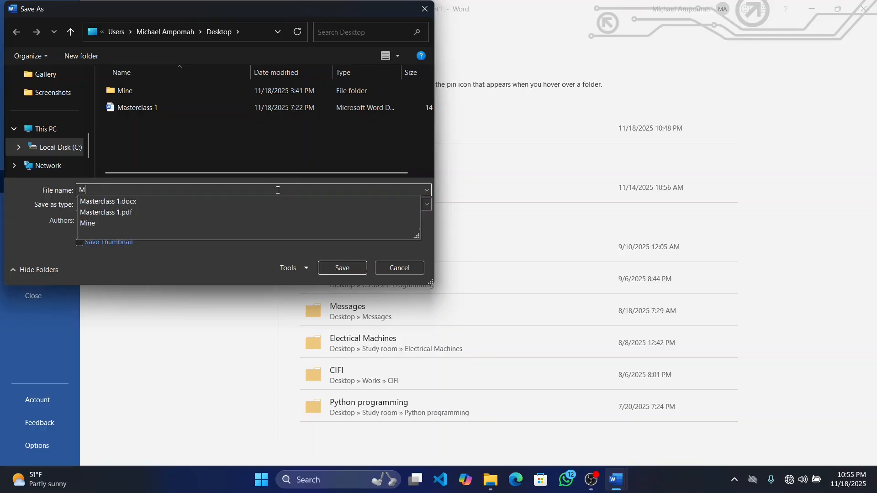
{"action": "type", "text": "s wo"}
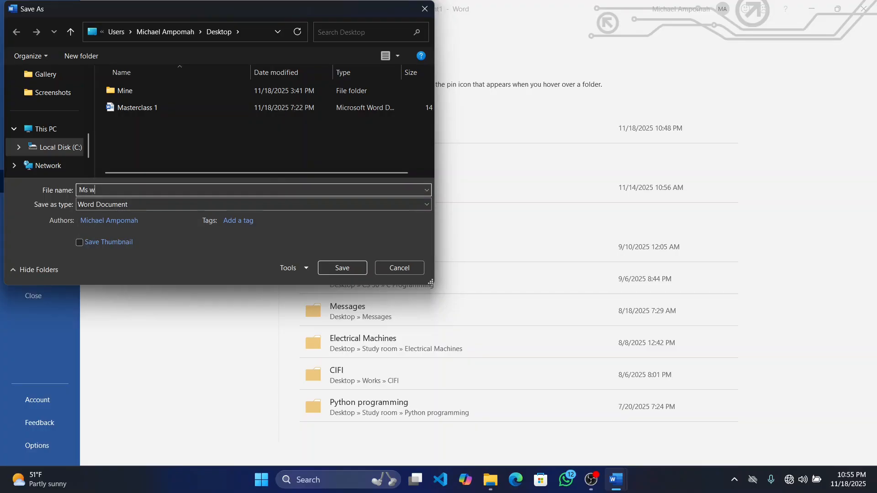
{"action": "type", "text": "rd essentials"}
{"action": "left_click", "coordinate": [354, 268]}
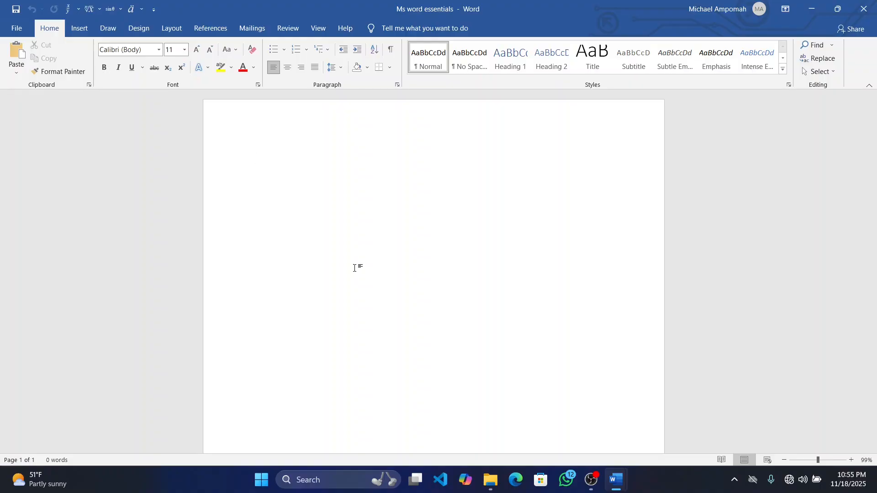
Minimize both open document windows and refresh the desktop to check for the saved file
{"action": "left_click", "coordinate": [816, 11]}
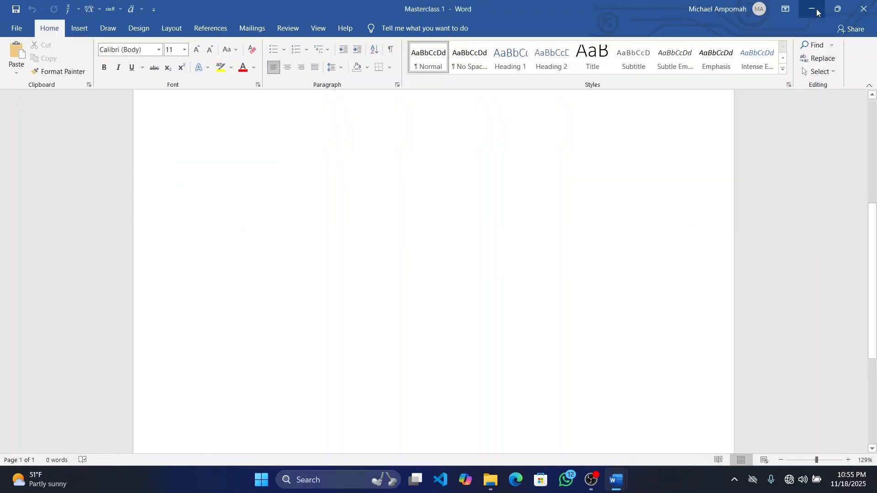
{"action": "left_click", "coordinate": [817, 11]}
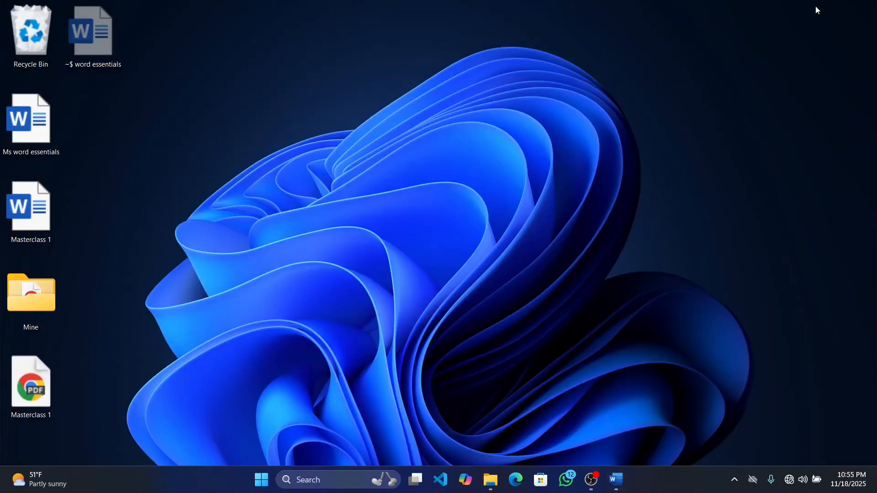
{"action": "right_click", "coordinate": [235, 87]}
{"action": "left_click", "coordinate": [312, 138]}
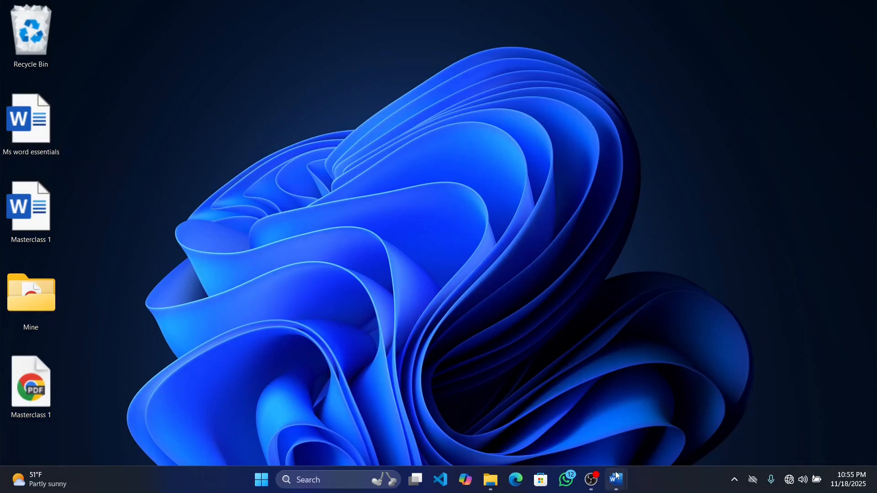
Bring back the Masterclass 1 document and start exporting it as a PDF/XPS document
{"action": "mouse_move", "coordinate": [616, 480]}
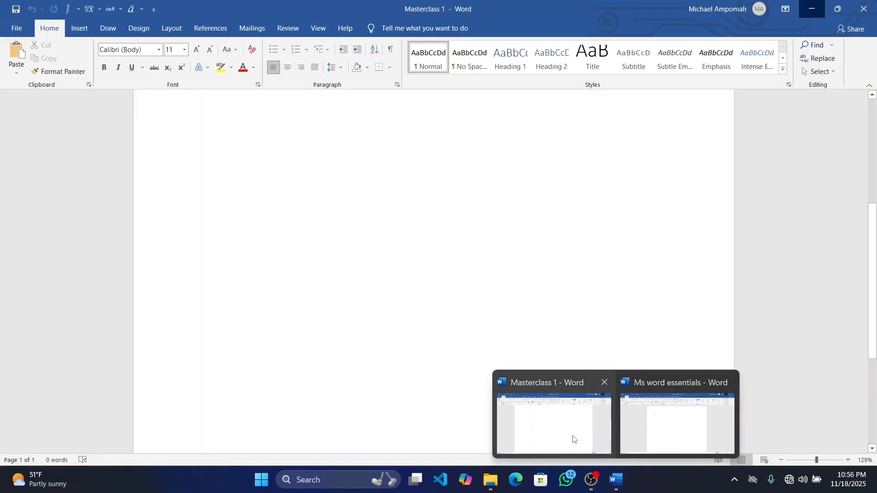
{"action": "left_click", "coordinate": [577, 440]}
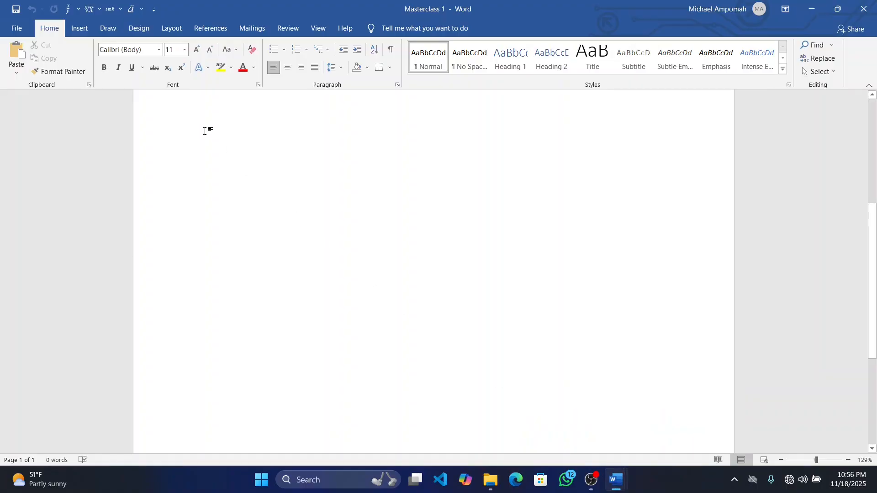
{"action": "scroll", "coordinate": [206, 131], "scroll_direction": "up", "scroll_amount": 3}
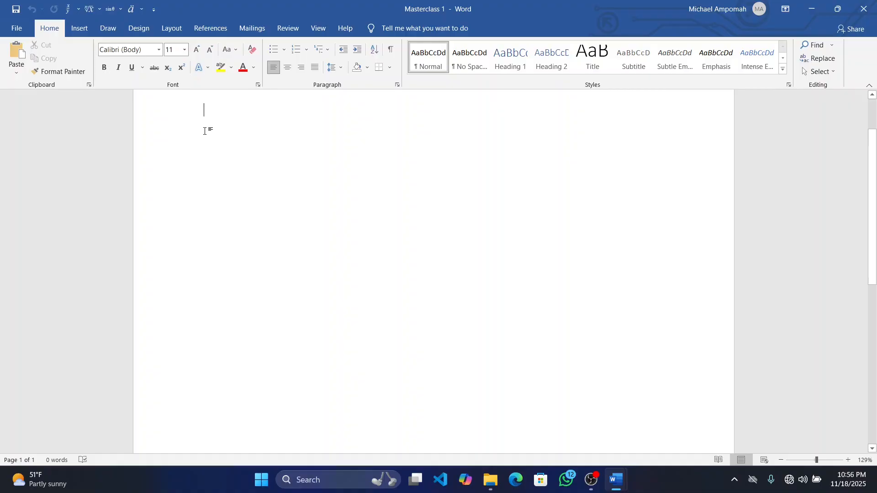
{"action": "left_click", "coordinate": [21, 33]}
{"action": "left_click", "coordinate": [21, 33]}
{"action": "left_click", "coordinate": [21, 33]}
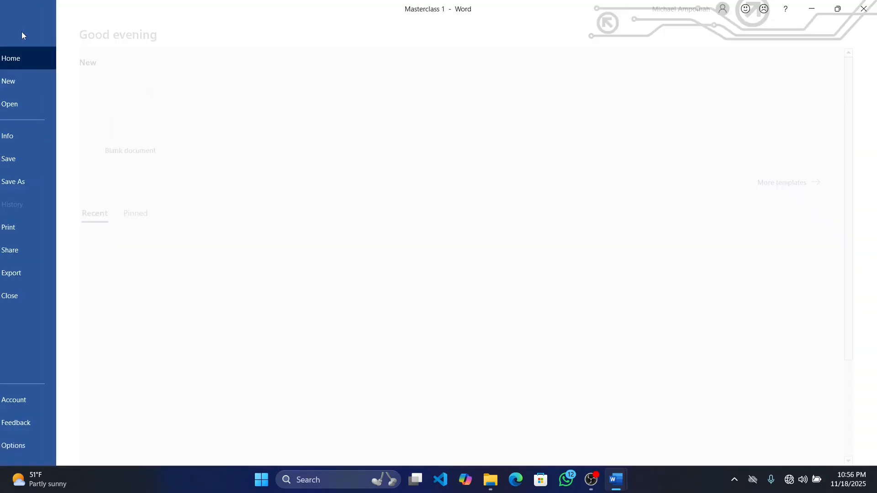
{"action": "left_click", "coordinate": [50, 269]}
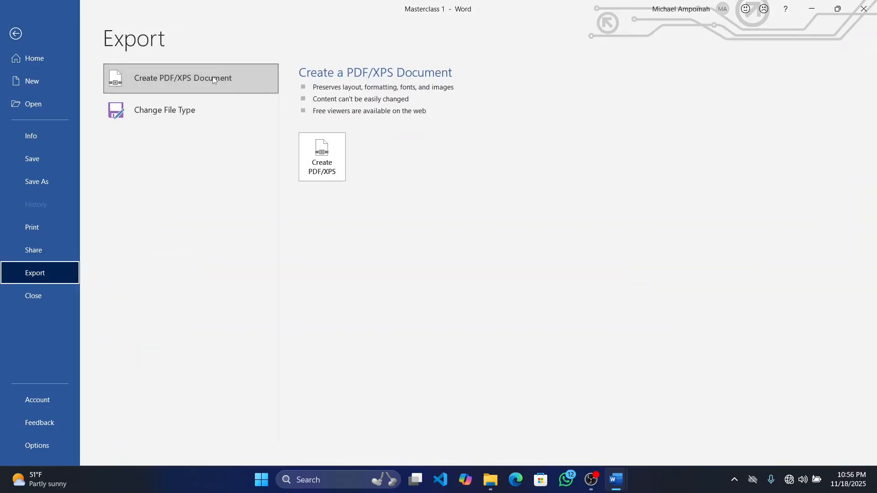
{"action": "left_click", "coordinate": [335, 169]}
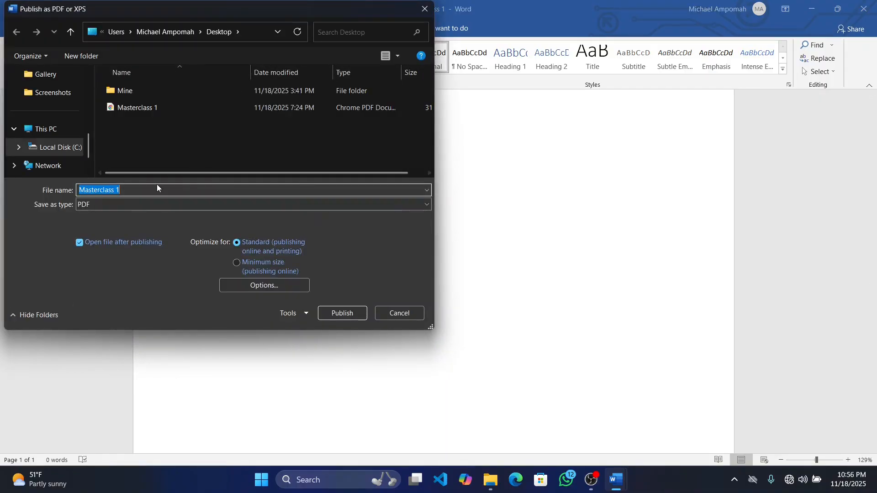
Name the export "Ms word essentials" without the .docx extension and publish it as a PDF on the Desktop
{"action": "key", "text": "BackSpace"}
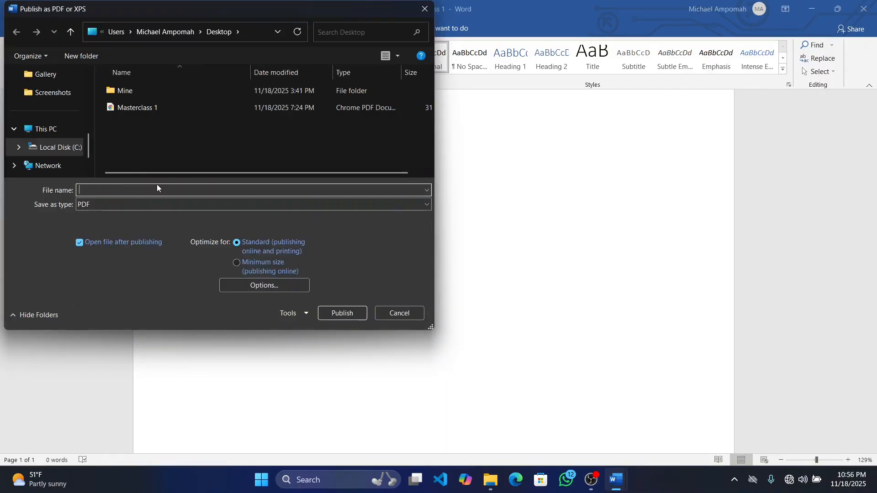
{"action": "type", "text": "ms"}
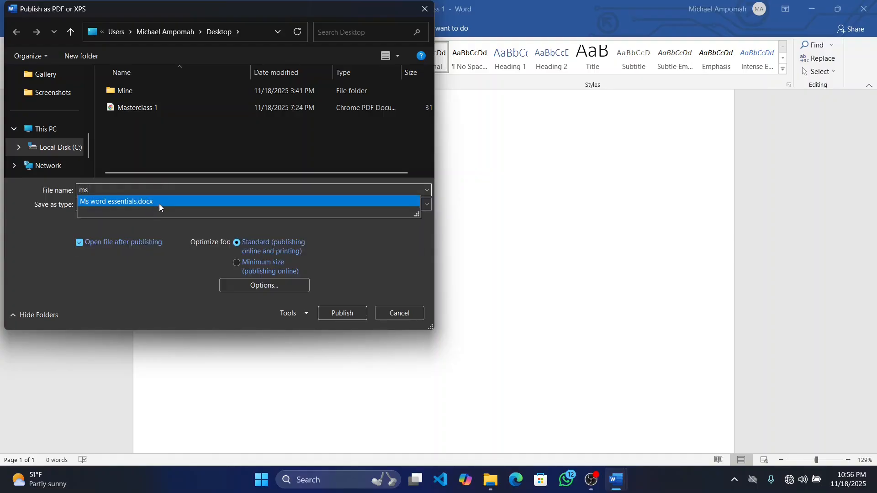
{"action": "left_click", "coordinate": [160, 201]}
{"action": "left_click", "coordinate": [161, 205]}
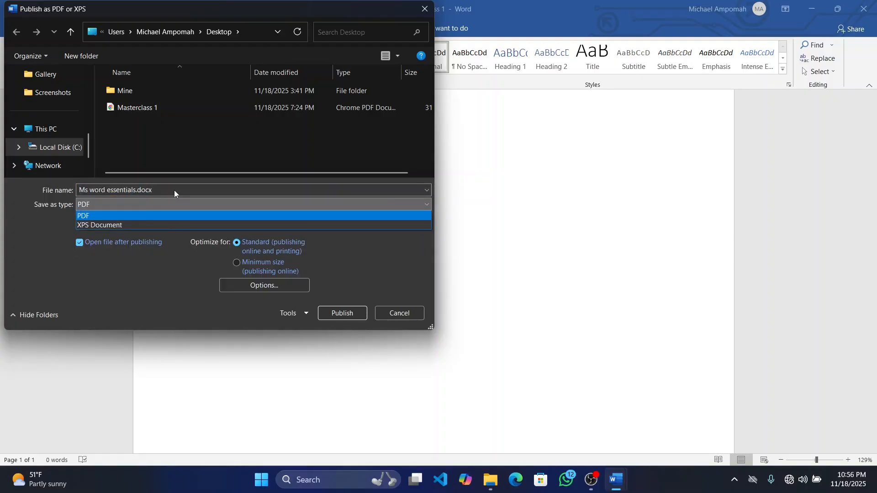
{"action": "left_click", "coordinate": [175, 190]}
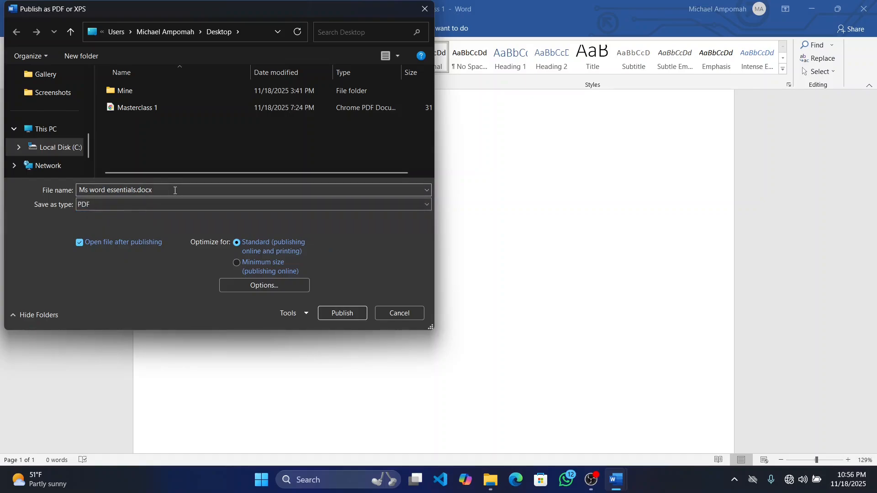
{"action": "triple_click", "coordinate": [175, 191]}
{"action": "left_click", "coordinate": [175, 191]}
{"action": "key", "text": "BackSpace"}
{"action": "key", "text": "BackSpace"}
{"action": "key", "text": "BackSpace"}
{"action": "key", "text": "BackSpace"}
{"action": "key", "text": "BackSpace"}
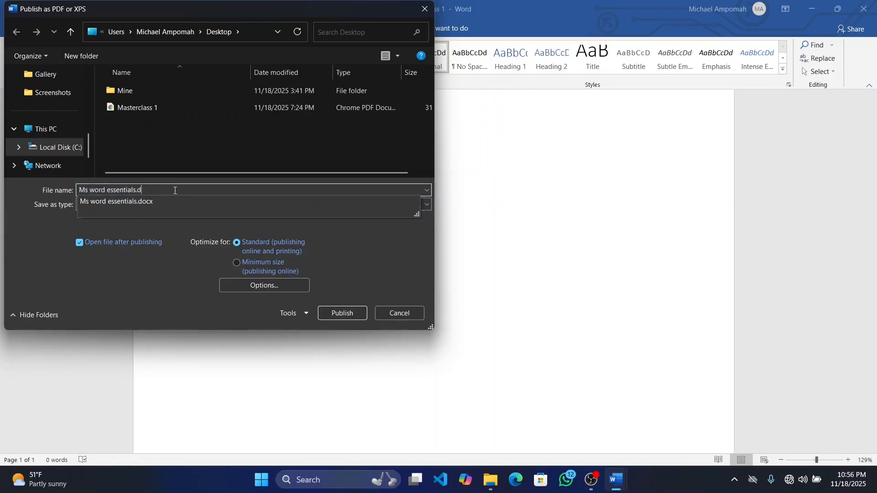
{"action": "left_click", "coordinate": [169, 256]}
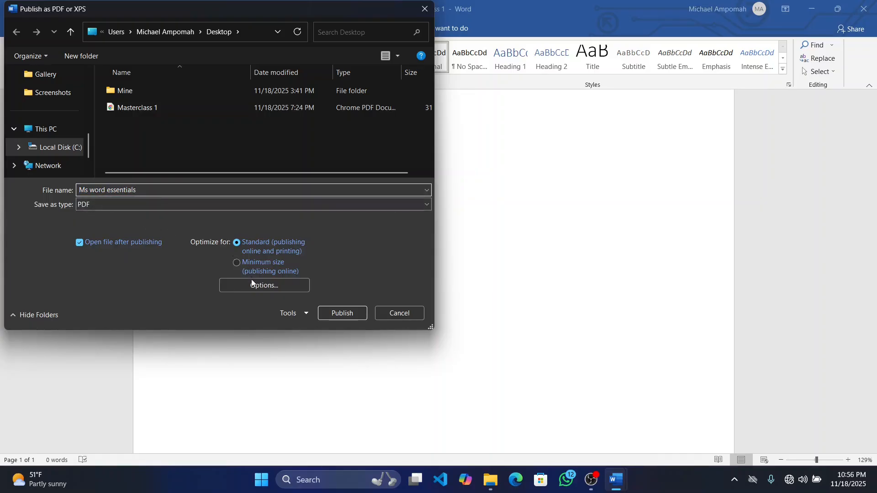
{"action": "left_click", "coordinate": [362, 315]}
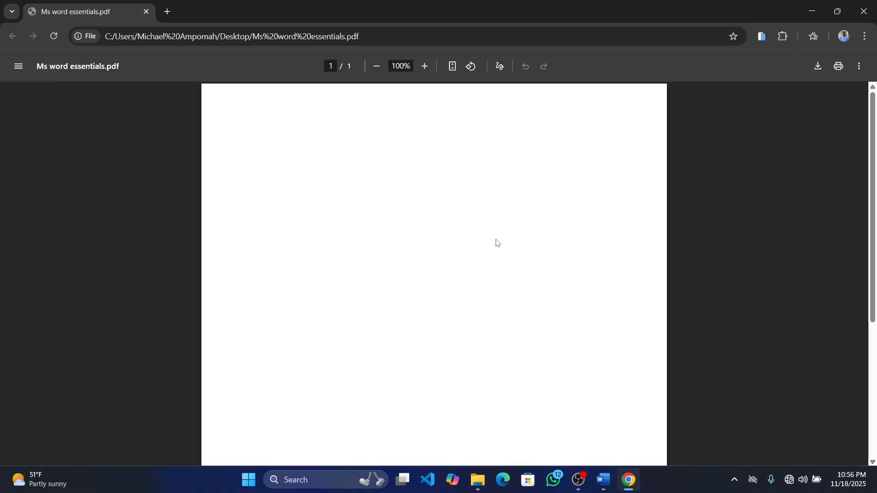
Close the published PDF and switch from Masterclass 1 to the Ms word essentials document
{"action": "left_click", "coordinate": [872, 3]}
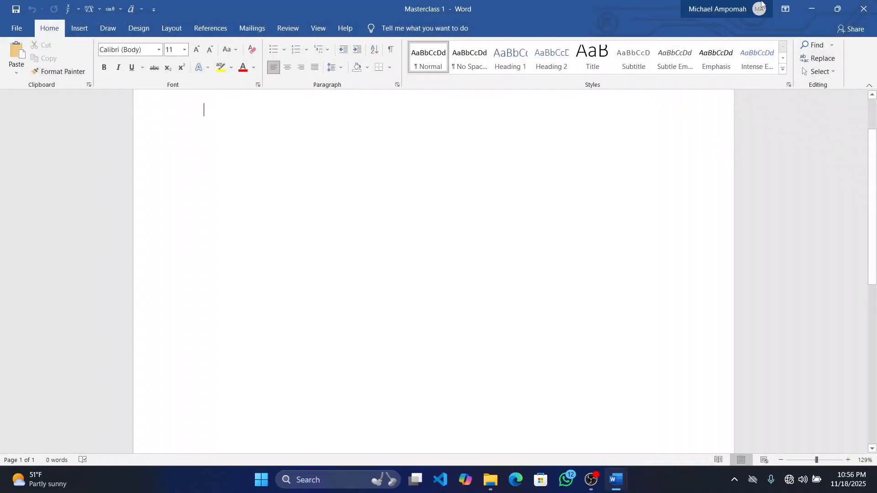
{"action": "left_click", "coordinate": [813, 8]}
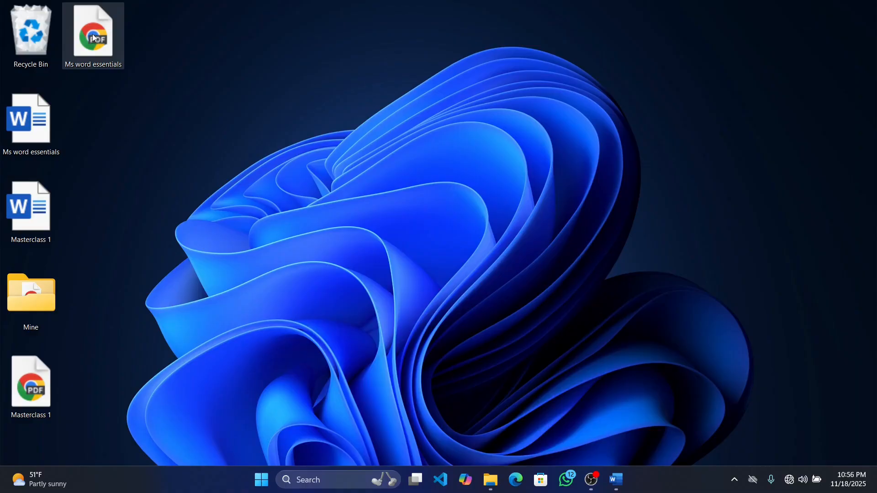
{"action": "mouse_move", "coordinate": [617, 481]}
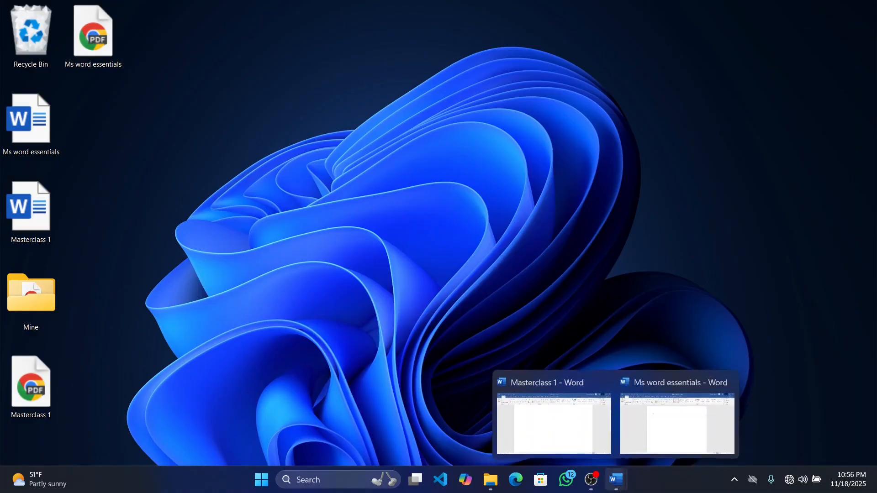
{"action": "left_click", "coordinate": [575, 441]}
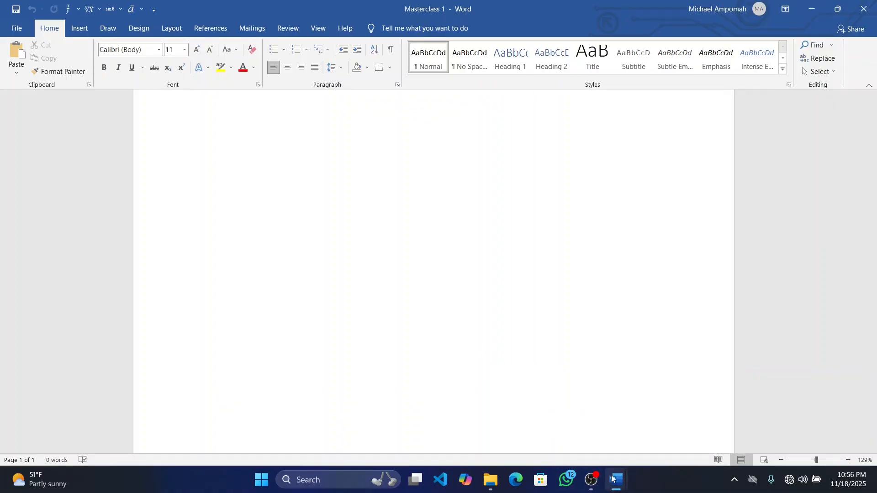
{"action": "left_click", "coordinate": [639, 440]}
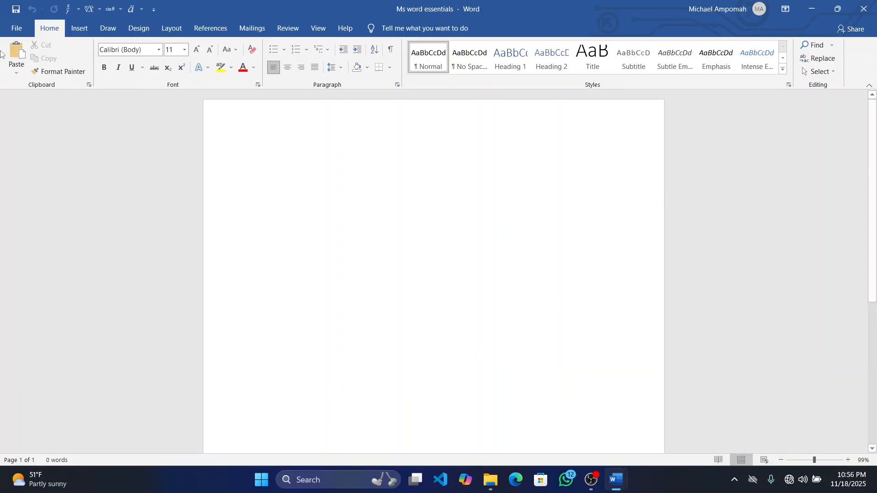
Start saving a copy of the document to the Desktop with PDF as the file type, and cancel without saving
{"action": "left_click", "coordinate": [17, 33]}
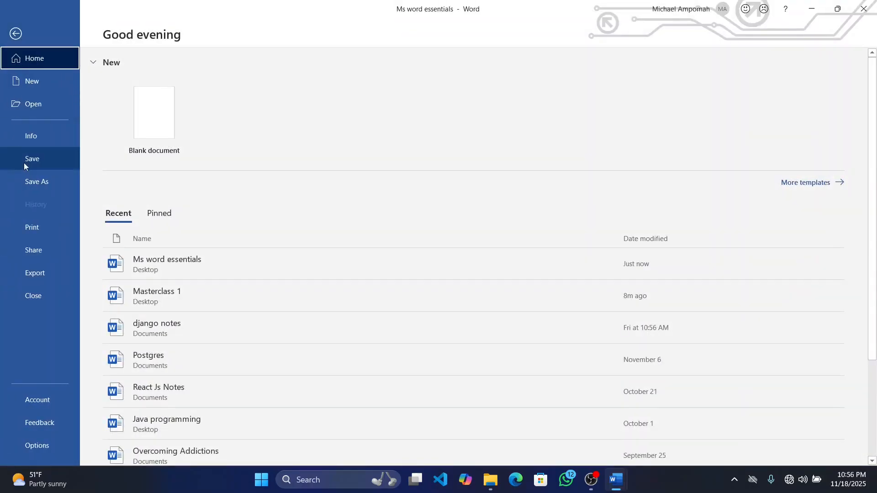
{"action": "left_click", "coordinate": [36, 183]}
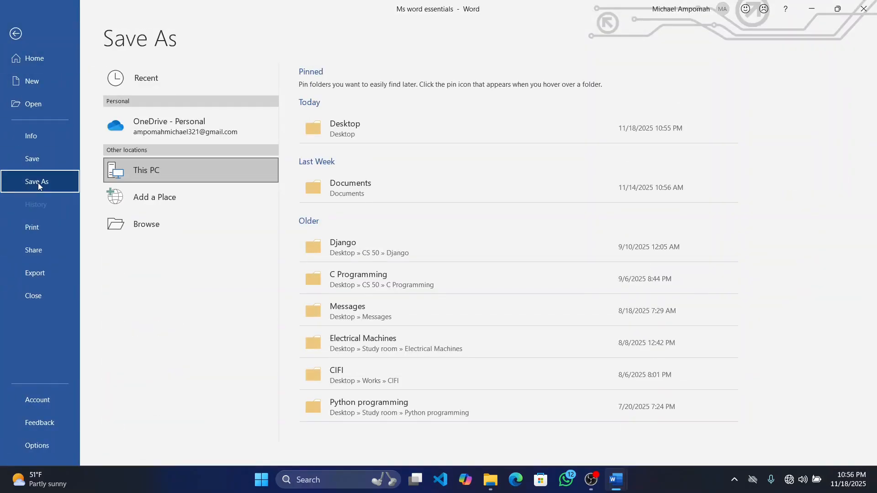
{"action": "left_click", "coordinate": [361, 125]}
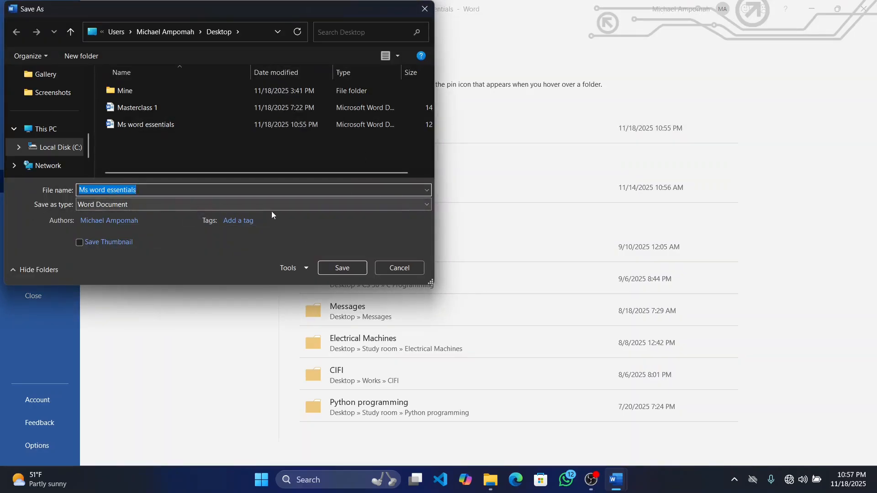
{"action": "left_click", "coordinate": [360, 204]}
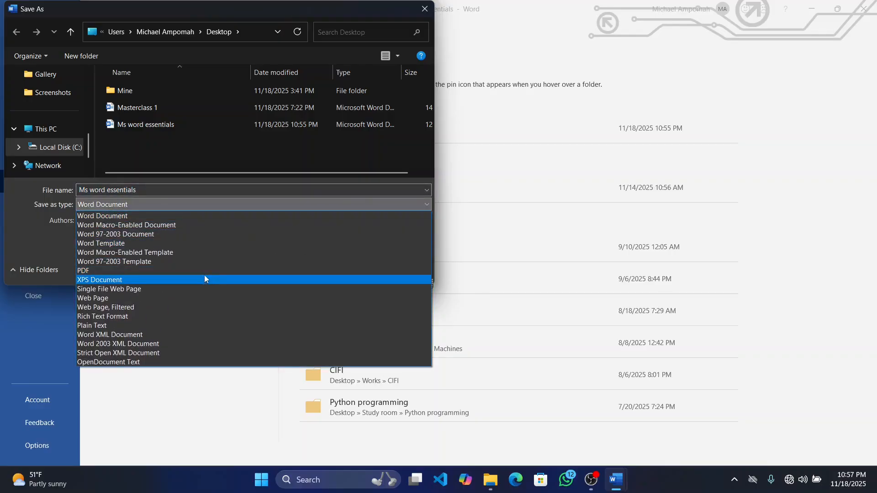
{"action": "left_click", "coordinate": [209, 269]}
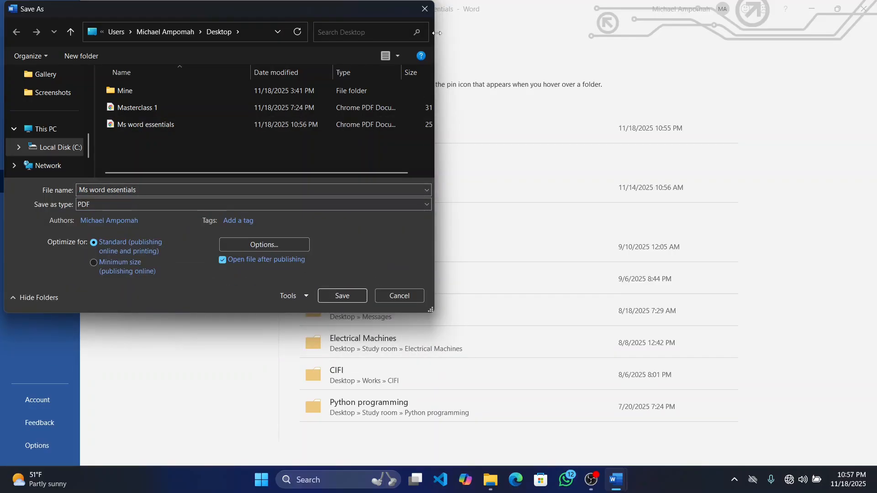
{"action": "left_click", "coordinate": [425, 9]}
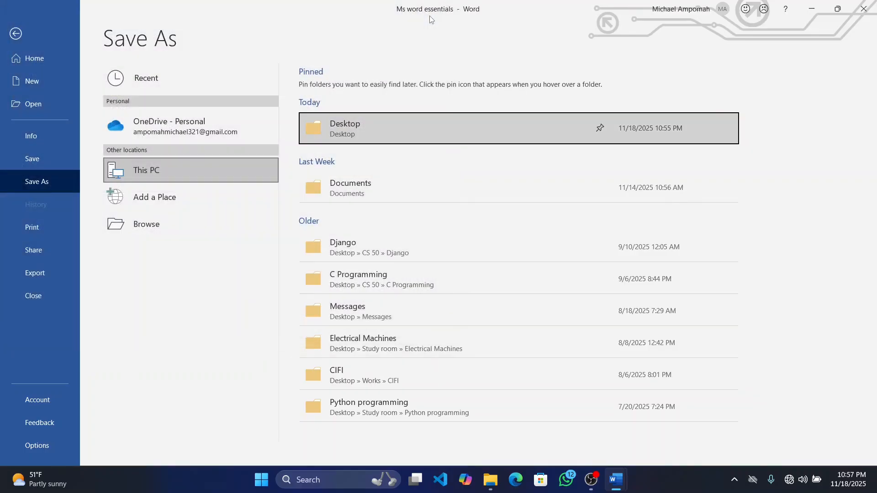
{"action": "left_click", "coordinate": [5, 40]}
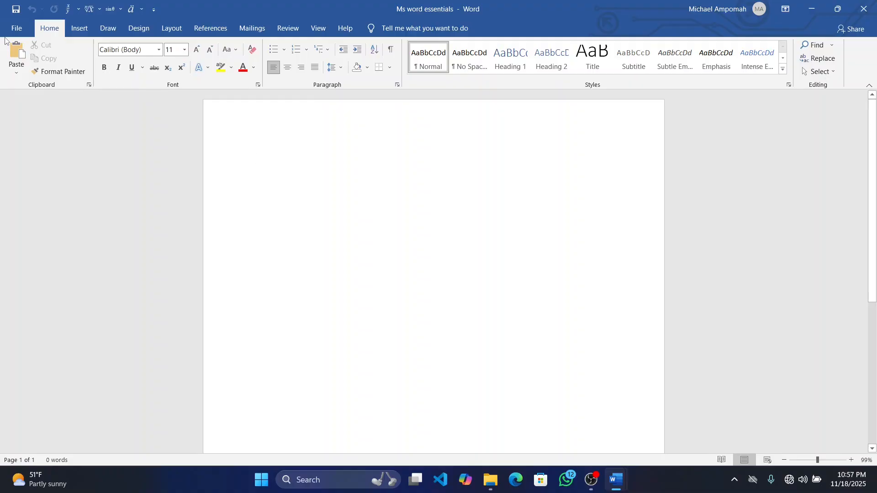
Paste the copied text about technology in education into the blank document and save the document
{"action": "key", "text": "ctrl+v"}
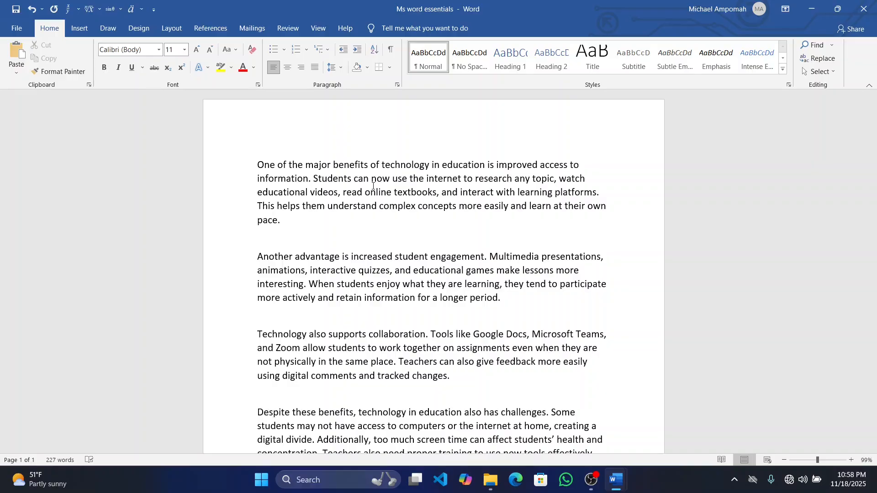
{"action": "scroll", "coordinate": [456, 237], "scroll_direction": "down", "scroll_amount": 7}
{"action": "scroll", "coordinate": [456, 237], "scroll_direction": "up", "scroll_amount": 6}
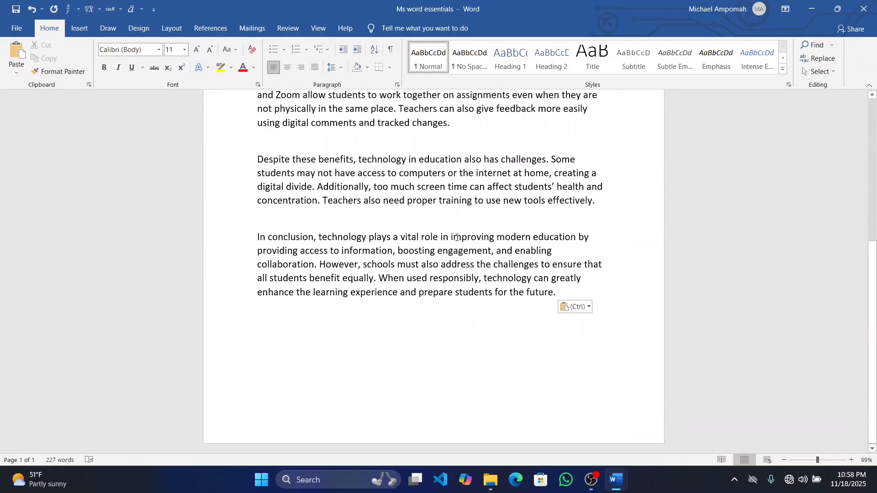
{"action": "scroll", "coordinate": [457, 237], "scroll_direction": "up", "scroll_amount": 1}
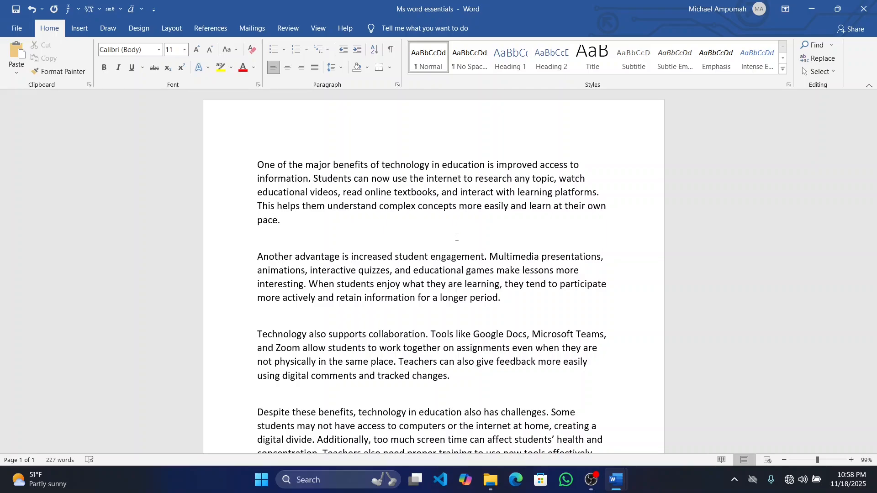
{"action": "key", "text": "ctrl+s"}
Practise selecting the first line of the opening paragraph from either end, clearing the selection each time
{"action": "left_click", "coordinate": [587, 164]}
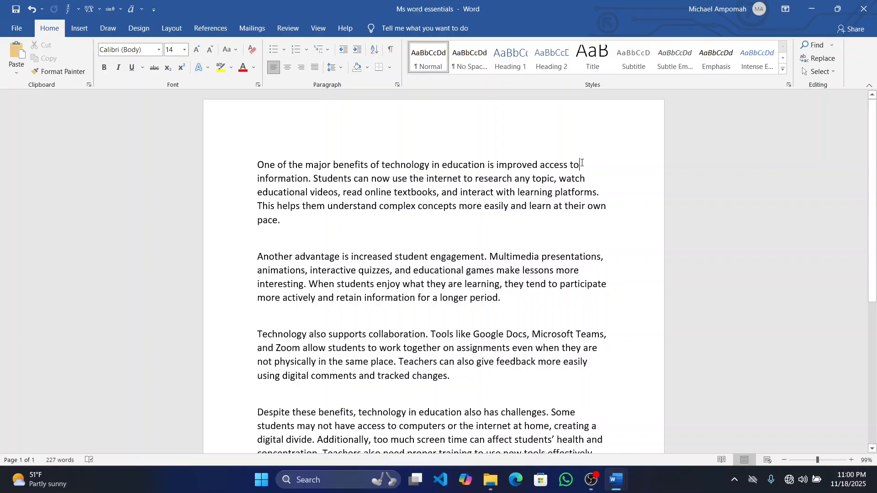
{"action": "left_click_drag", "start_coordinate": [582, 165], "coordinate": [255, 165]}
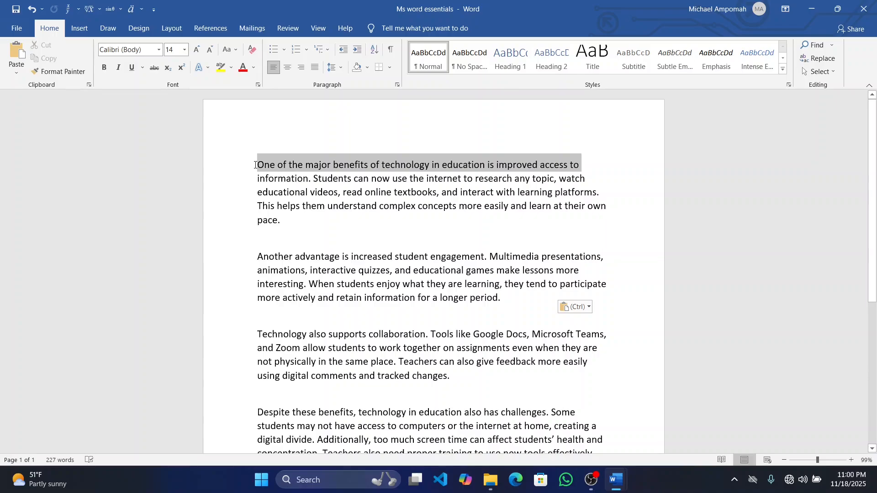
{"action": "left_click_drag", "start_coordinate": [255, 165], "coordinate": [254, 164]}
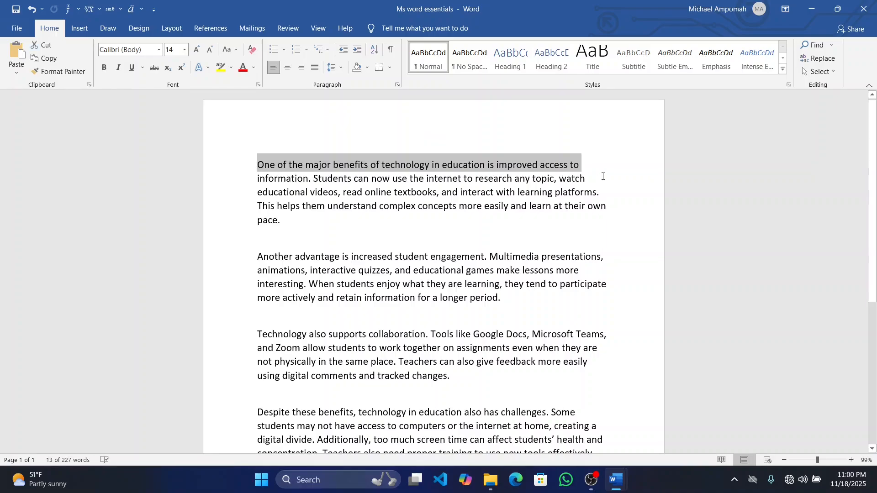
{"action": "left_click", "coordinate": [603, 176]}
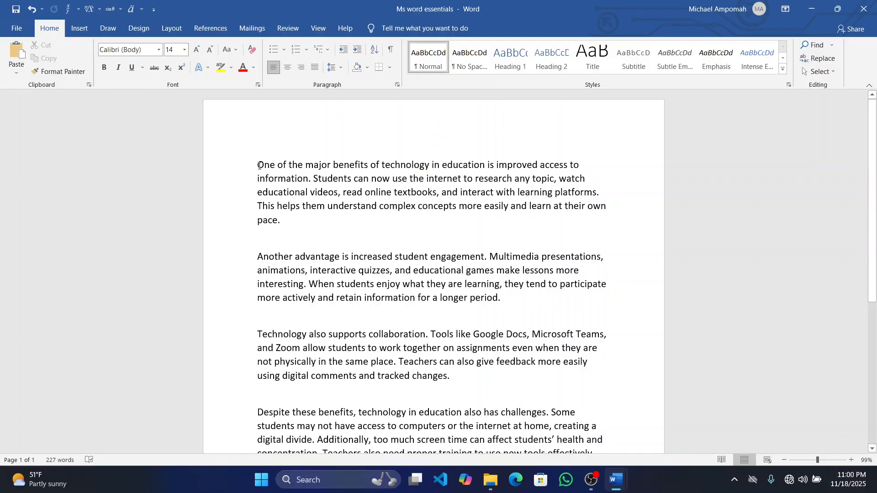
{"action": "left_click", "coordinate": [585, 165], "text": "shift"}
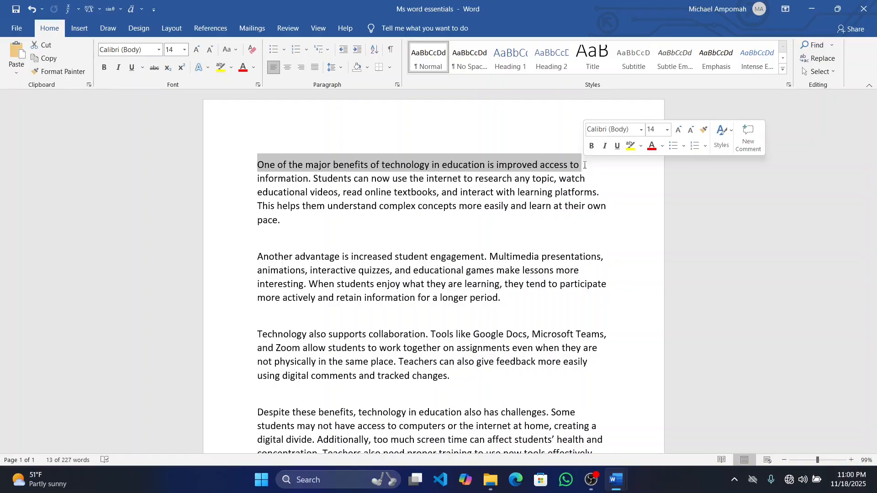
{"action": "left_click", "coordinate": [270, 163]}
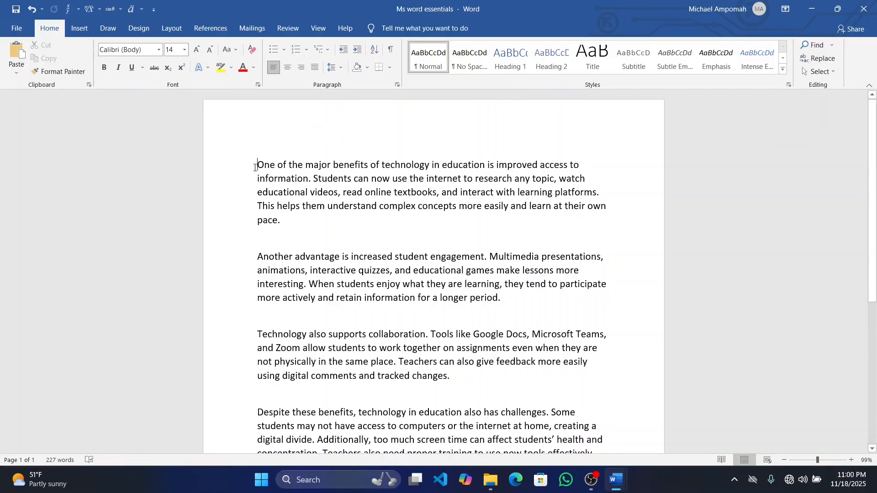
Select the whole opening paragraph ending in "pace." and clear the selection
{"action": "left_click", "coordinate": [283, 222], "text": "shift"}
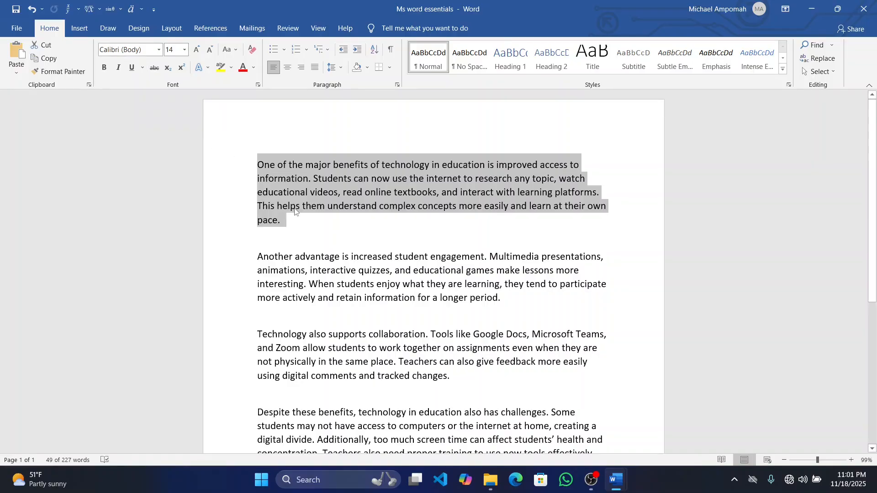
{"action": "key", "text": "XF86MonBrightnessUp"}
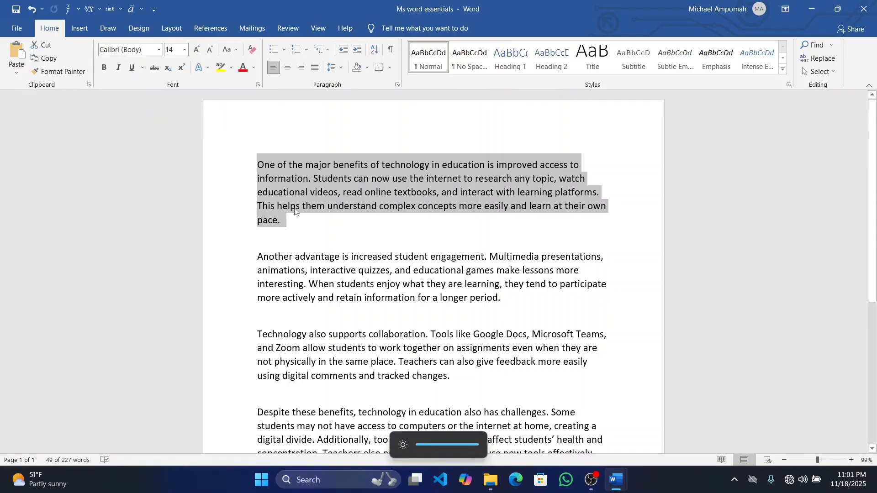
{"action": "left_click", "coordinate": [319, 218]}
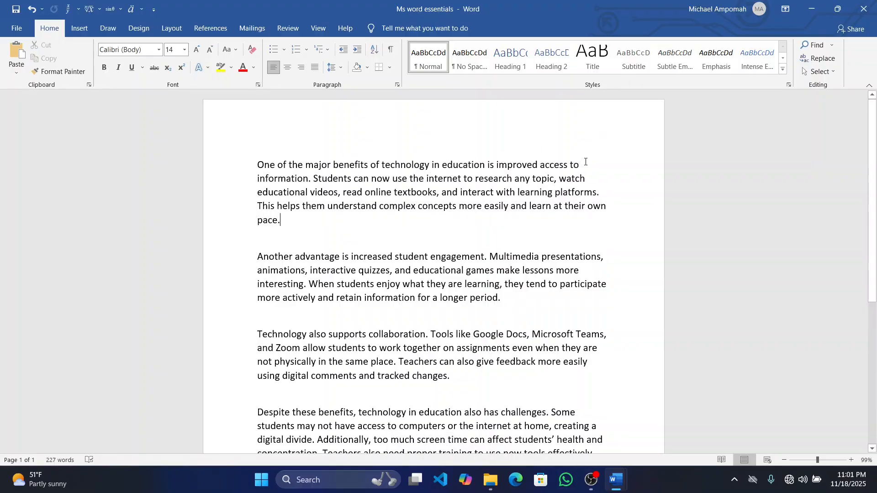
Make the opening line "One of the major benefits of technology in education is improved access to" bold and set its font size to 20
{"action": "left_click_drag", "start_coordinate": [580, 163], "coordinate": [260, 168]}
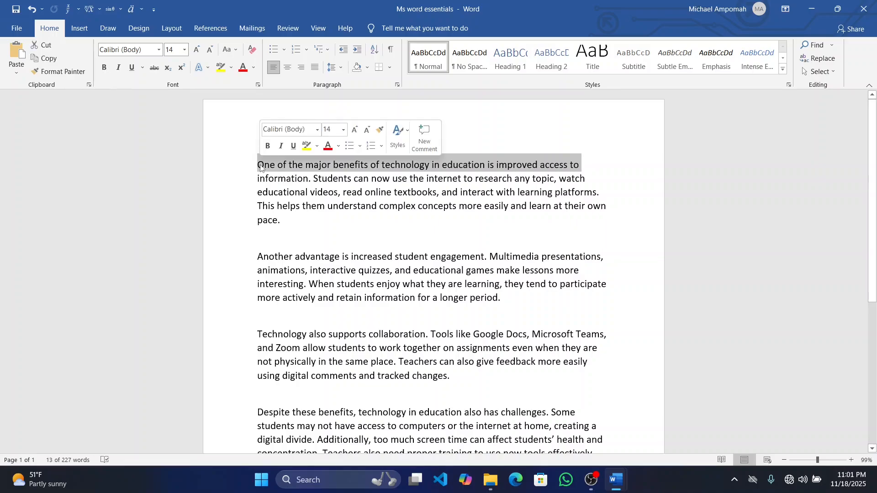
{"action": "left_click", "coordinate": [106, 68]}
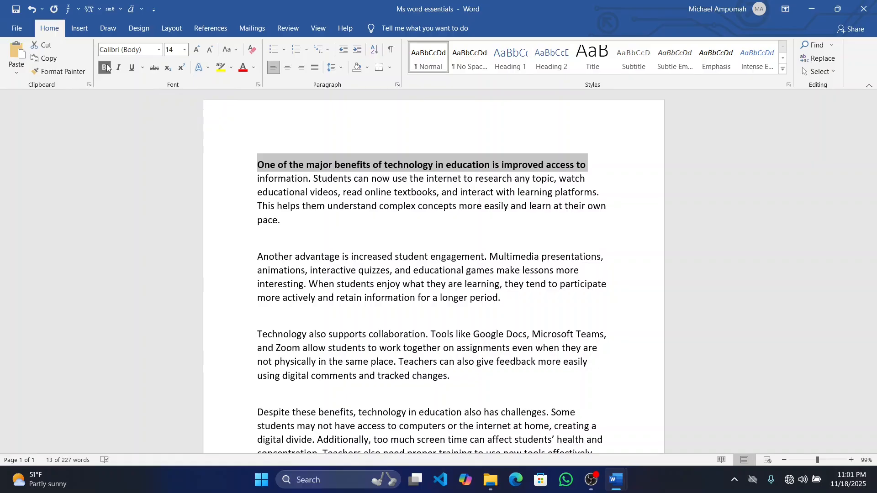
{"action": "left_click", "coordinate": [307, 224]}
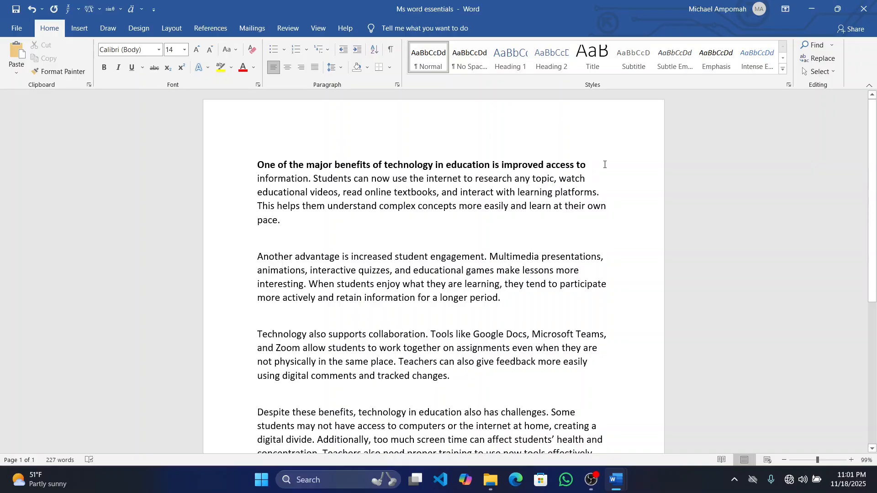
{"action": "left_click_drag", "start_coordinate": [605, 165], "coordinate": [251, 166]}
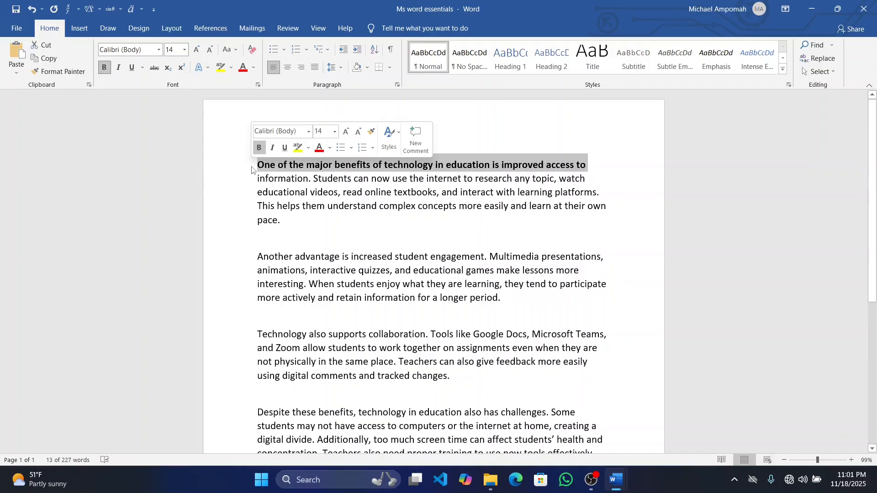
{"action": "left_click", "coordinate": [185, 50]}
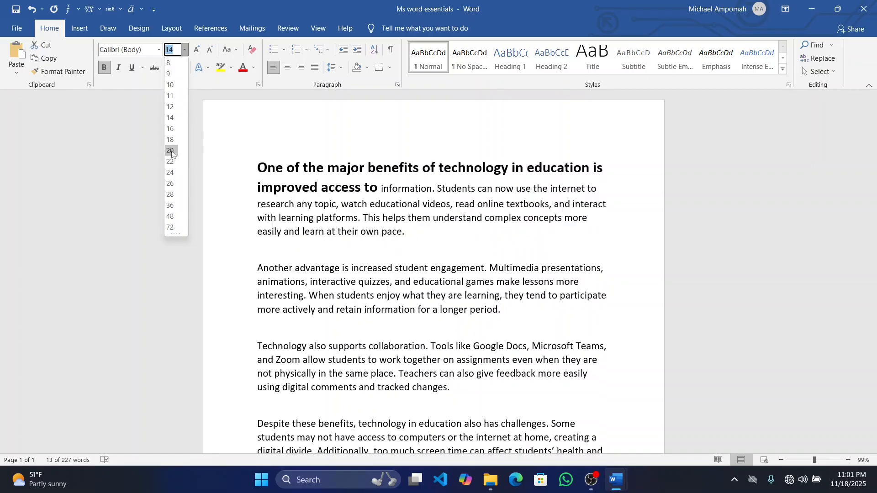
{"action": "left_click", "coordinate": [171, 151]}
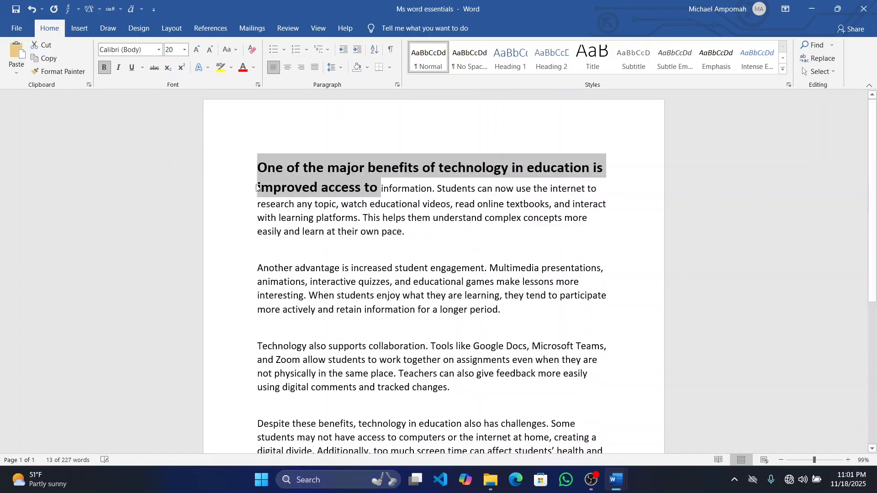
Break the line before "information" so the bold opening words stand on their own as a heading
{"action": "left_click", "coordinate": [392, 189]}
{"action": "type", "text": "//"}
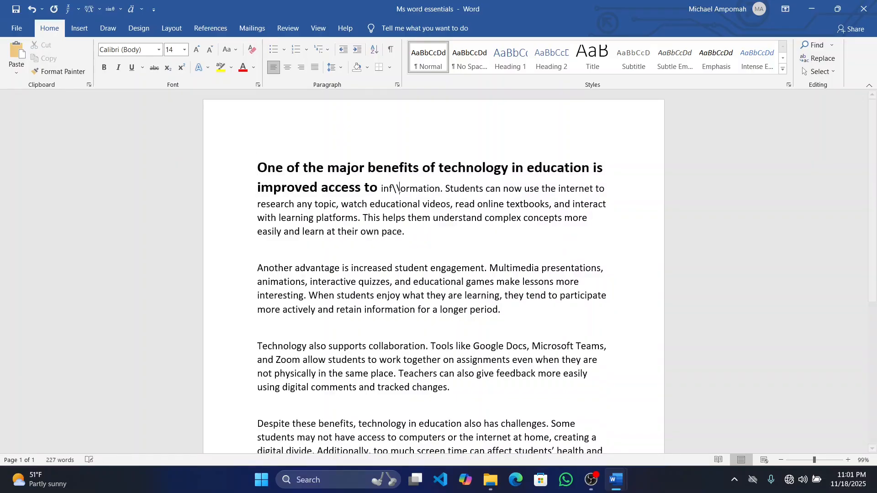
{"action": "key", "text": "BackSpace"}
{"action": "key", "text": "BackSpace"}
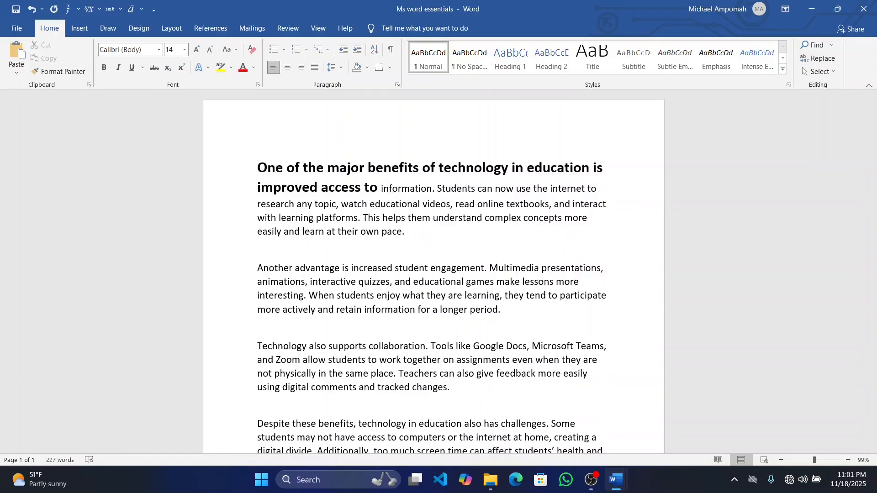
{"action": "key", "text": "Left"}
{"action": "key", "text": "Return"}
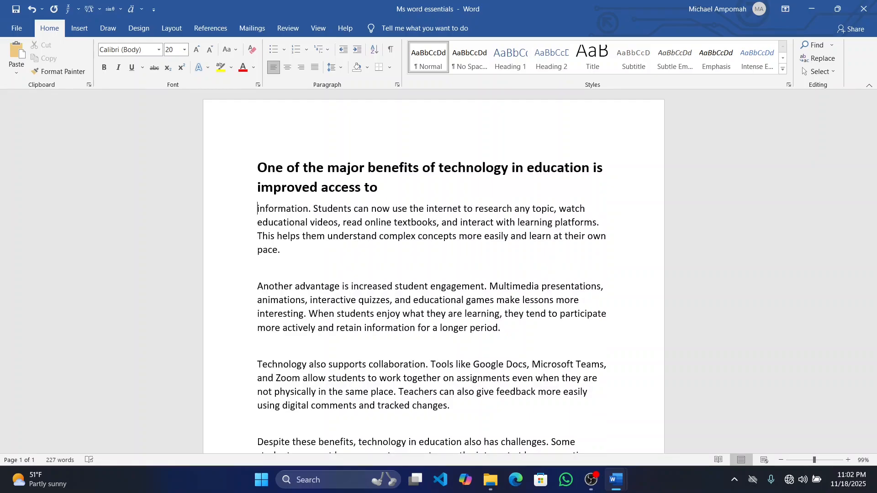
{"action": "key", "text": "XF86MonBrightnessUp"}
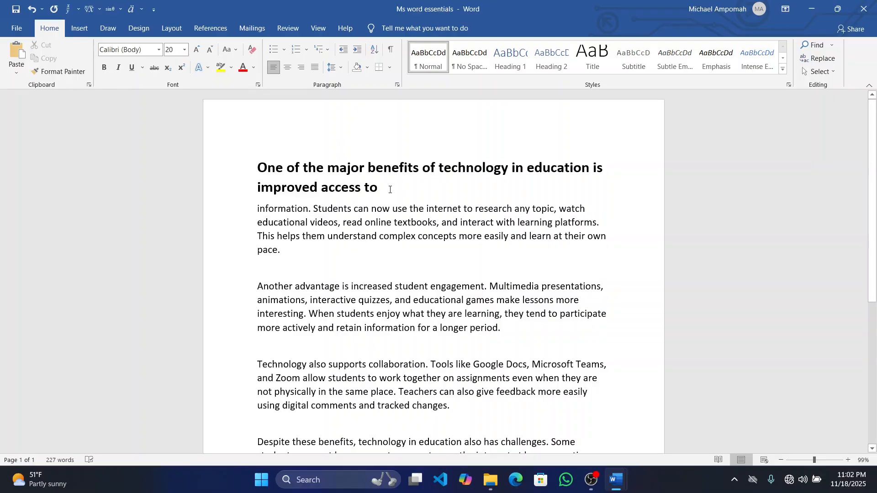
Underline the bold heading at the start of the document and change its font color to the blue theme color
{"action": "left_click_drag", "start_coordinate": [391, 190], "coordinate": [238, 173]}
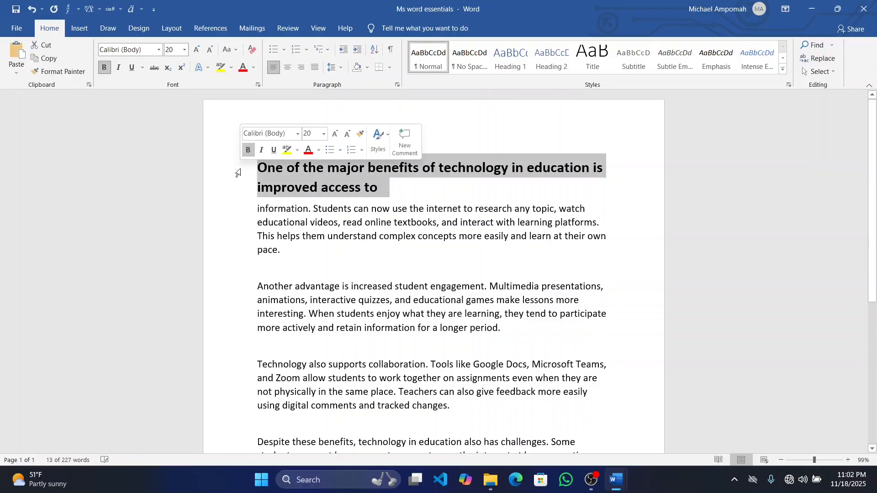
{"action": "left_click", "coordinate": [132, 68]}
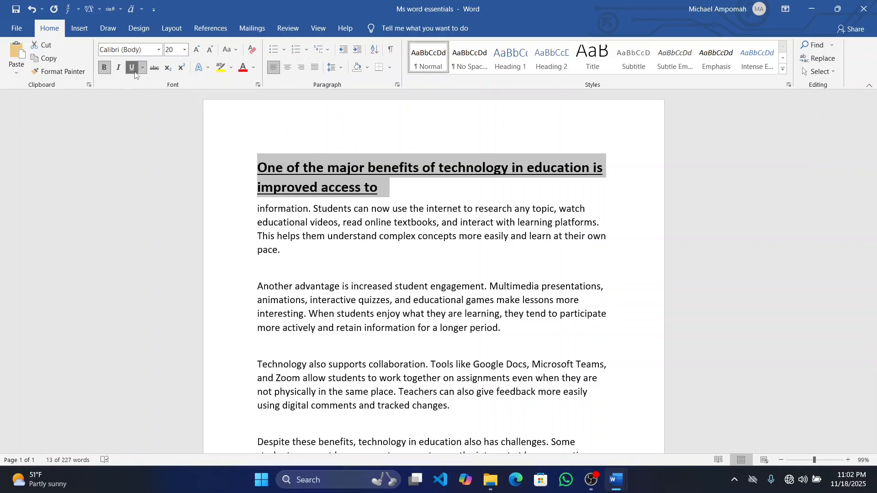
{"action": "left_click", "coordinate": [254, 68]}
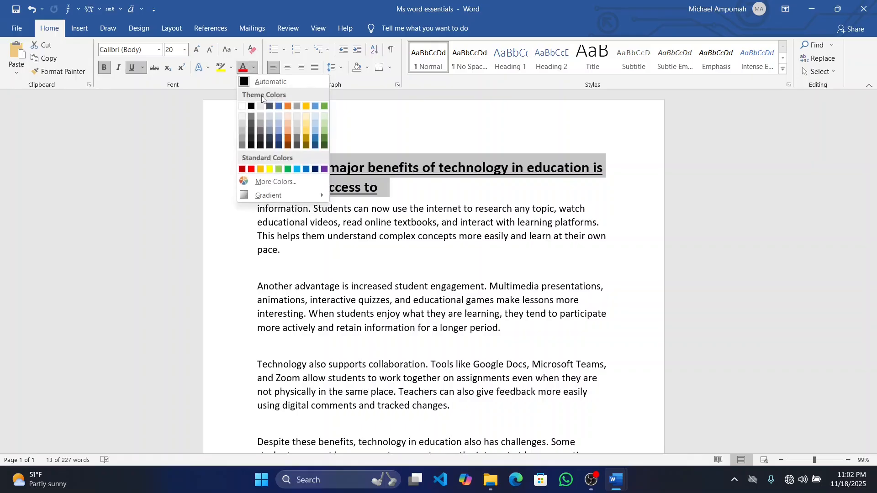
{"action": "left_click", "coordinate": [276, 106]}
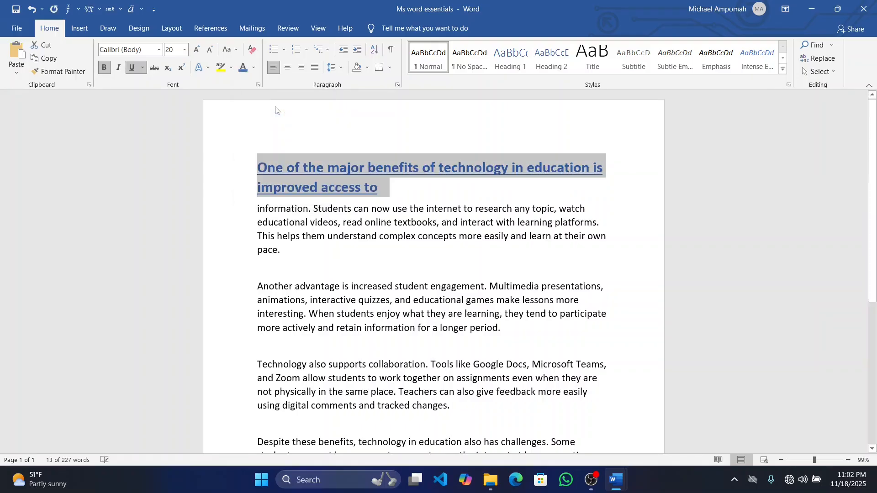
{"action": "left_click", "coordinate": [397, 187]}
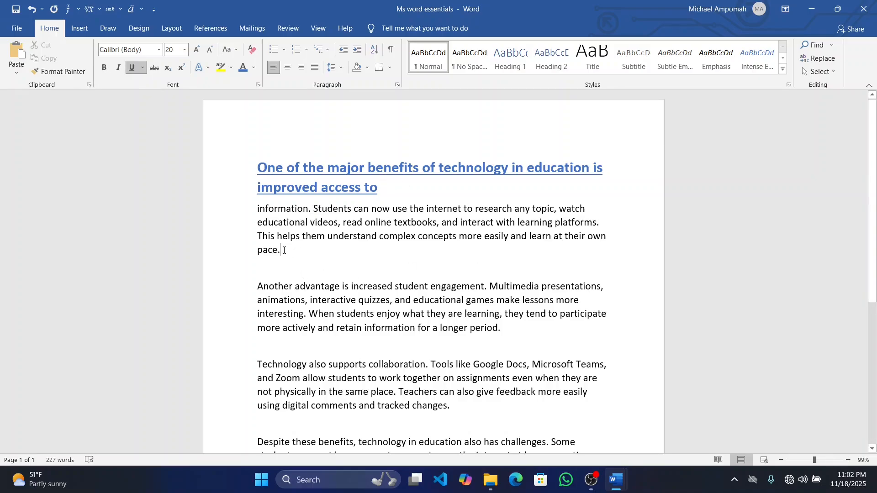
Italicize the sentence "This helps them understand complex concepts more easily and learn at their own pace."
{"action": "left_click_drag", "start_coordinate": [284, 250], "coordinate": [263, 239]}
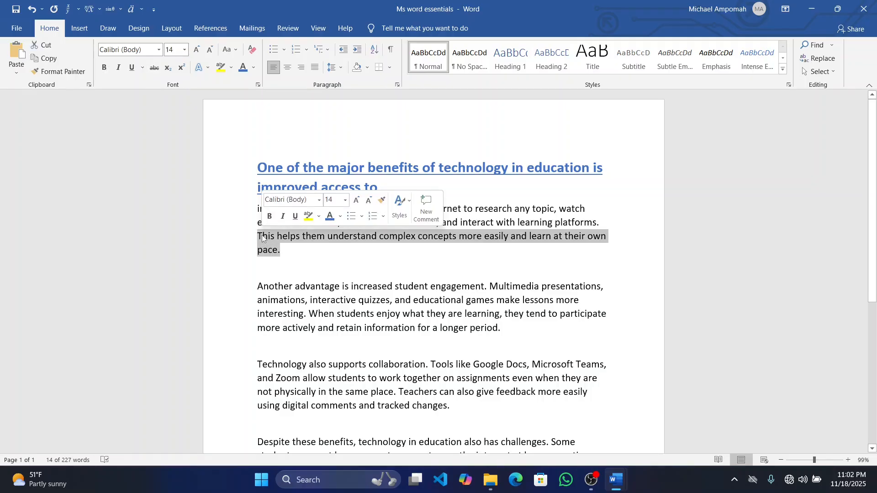
{"action": "left_click", "coordinate": [120, 67]}
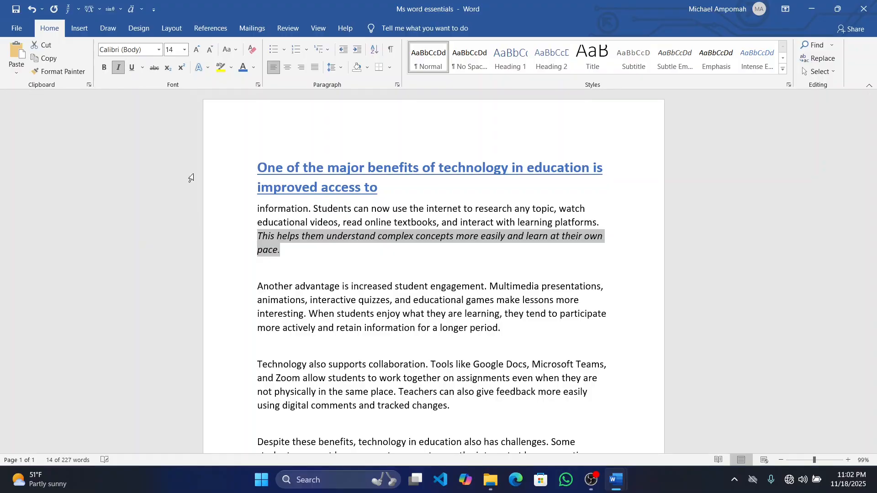
{"action": "left_click", "coordinate": [302, 259]}
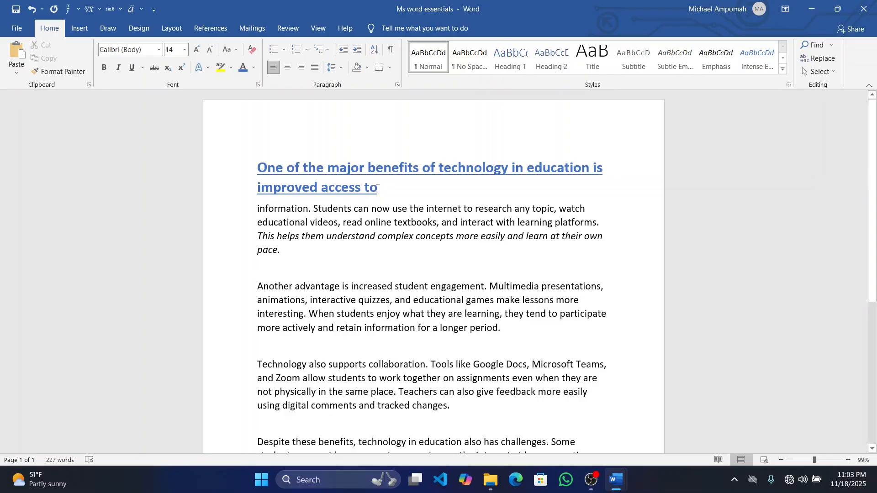
Change the font of the blue underlined heading to Times New Roman
{"action": "left_click_drag", "start_coordinate": [387, 186], "coordinate": [255, 166]}
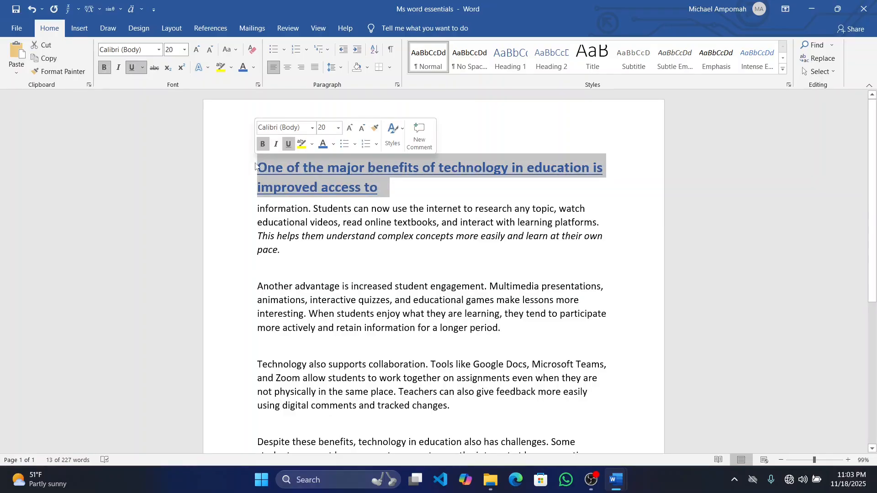
{"action": "left_click", "coordinate": [156, 51]}
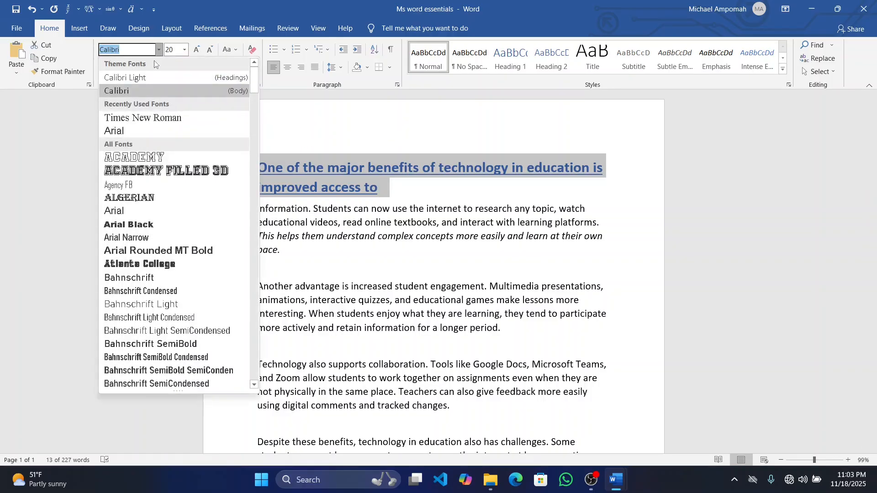
{"action": "left_click", "coordinate": [150, 112]}
{"action": "left_click", "coordinate": [394, 188]}
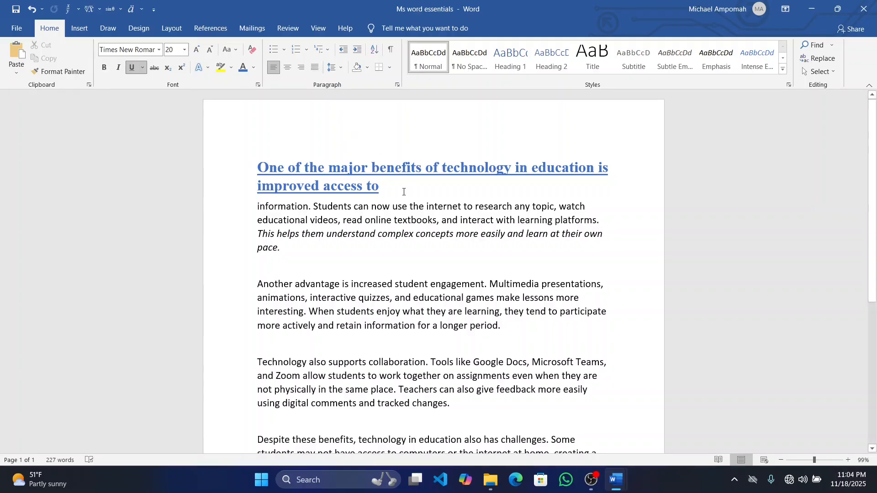
Right-align the heading at the start of the document
{"action": "left_click_drag", "start_coordinate": [405, 187], "coordinate": [274, 168]}
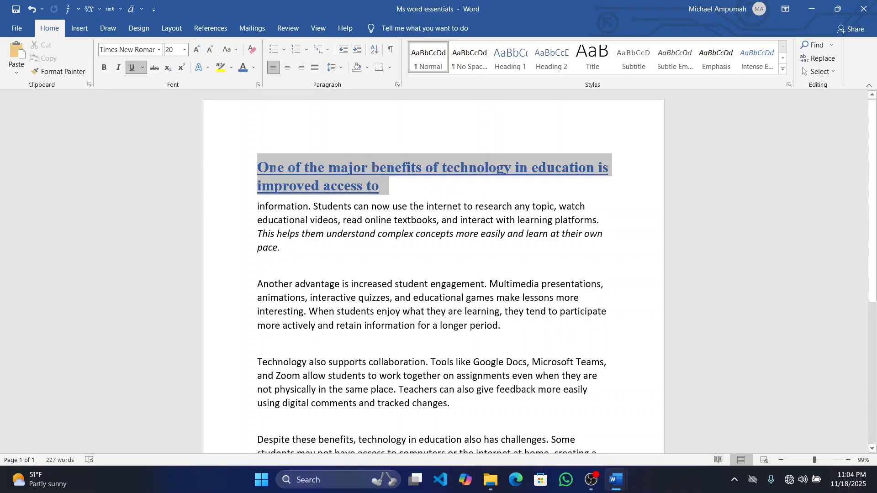
{"action": "left_click", "coordinate": [302, 67]}
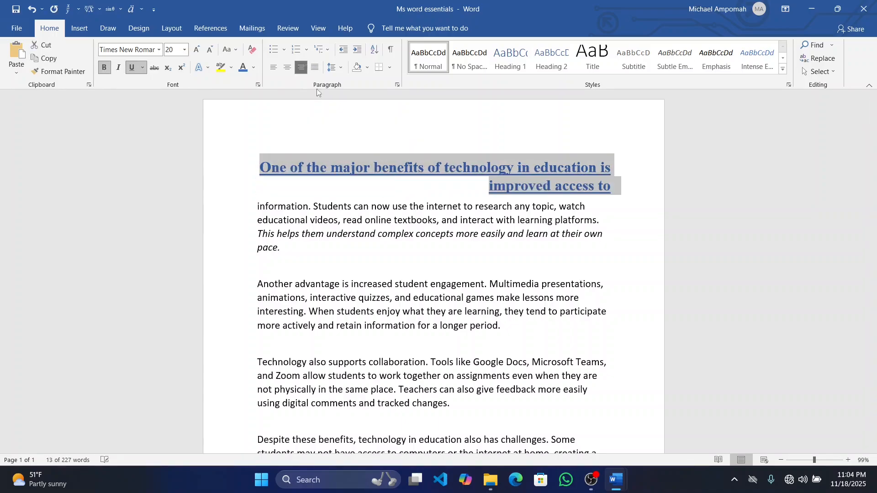
{"action": "left_click", "coordinate": [483, 188]}
Start a new line below the right-aligned heading, enter the sample text "The thtttdtdtt" and erase it again
{"action": "left_click", "coordinate": [617, 187]}
{"action": "key", "text": "Return"}
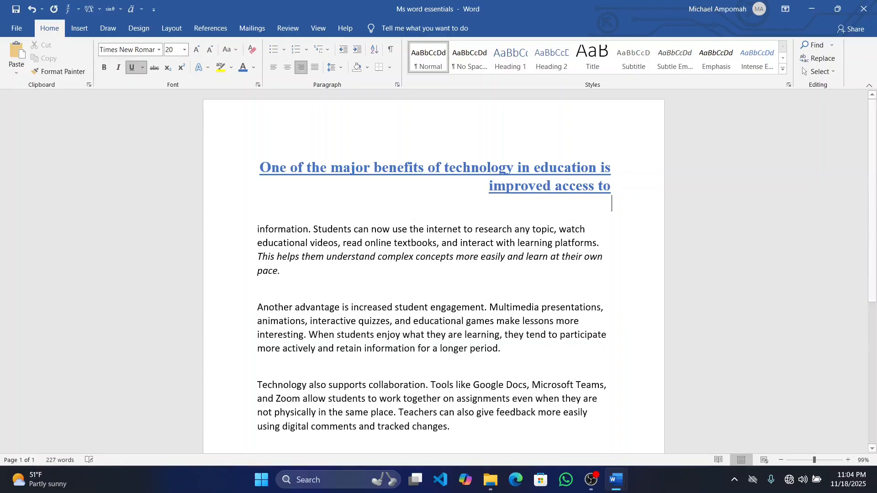
{"action": "type", "text": "th"}
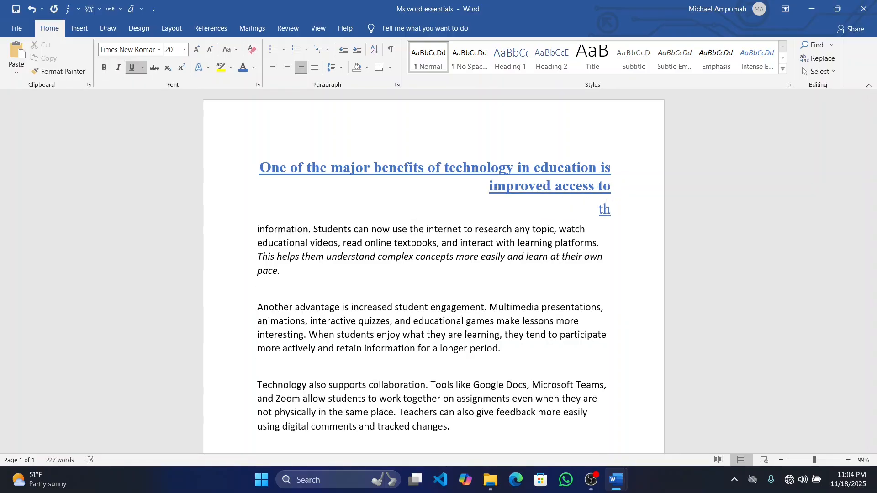
{"action": "type", "text": "e thtttdtdtt"}
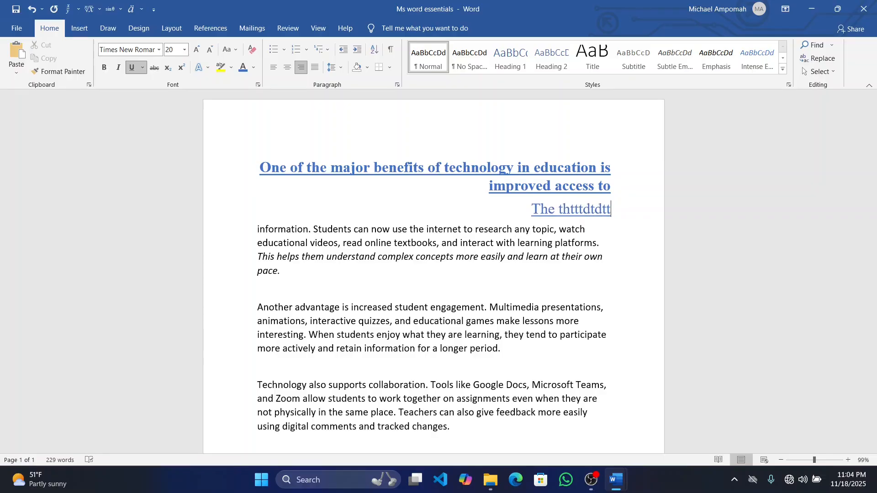
{"action": "key", "text": "BackSpace"}
{"action": "key", "text": "BackSpace"}
{"action": "key", "text": "BackSpace"}
{"action": "key", "text": "BackSpace"}
{"action": "key", "text": "BackSpace"}
{"action": "key", "text": "BackSpace"}
{"action": "key", "text": "BackSpace"}
{"action": "key", "text": "BackSpace"}
{"action": "key", "text": "BackSpace"}
{"action": "key", "text": "BackSpace"}
{"action": "key", "text": "BackSpace"}
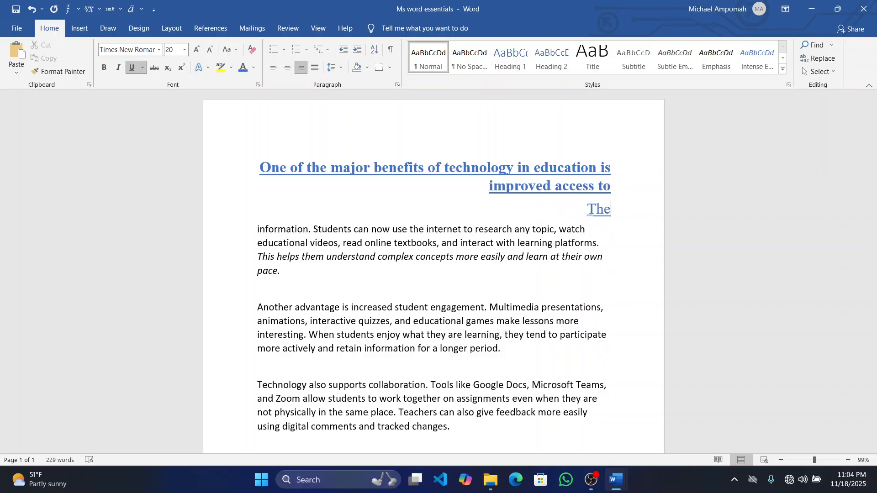
{"action": "key", "text": "BackSpace"}
{"action": "key", "text": "BackSpace"}
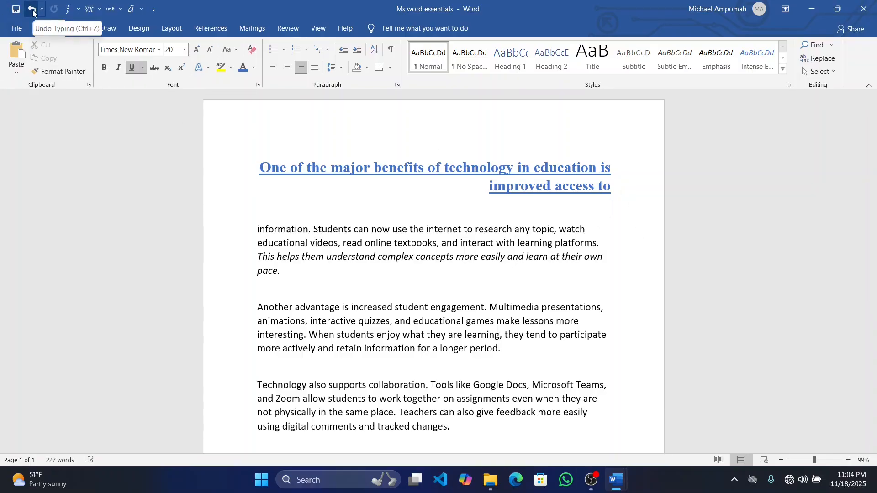
Undo the sample typing, the extra line below the heading and the heading's right alignment
{"action": "type", "text": "The"}
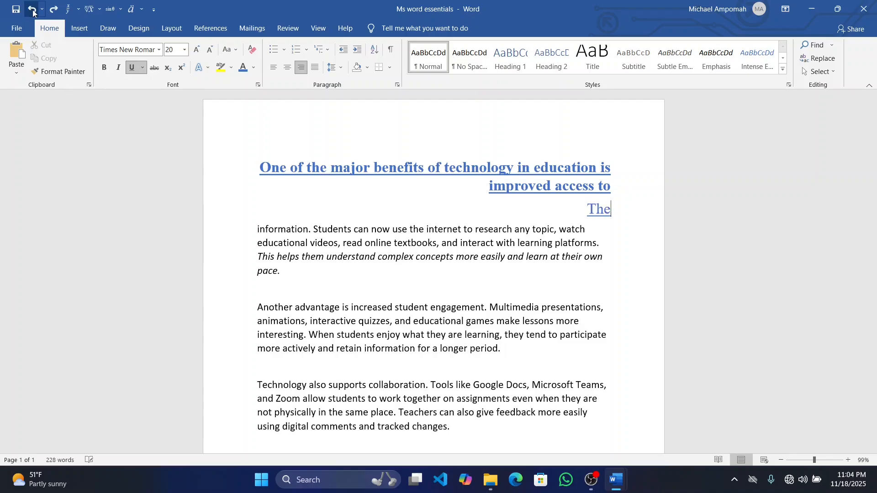
{"action": "type", "text": " thttdtdtdt"}
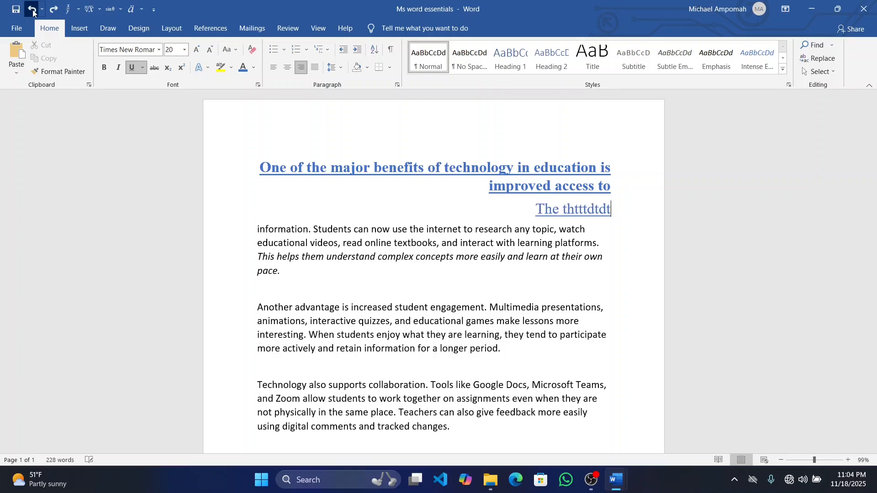
{"action": "left_click", "coordinate": [33, 12]}
{"action": "left_click", "coordinate": [33, 12]}
{"action": "left_click", "coordinate": [33, 13]}
{"action": "left_click", "coordinate": [33, 13]}
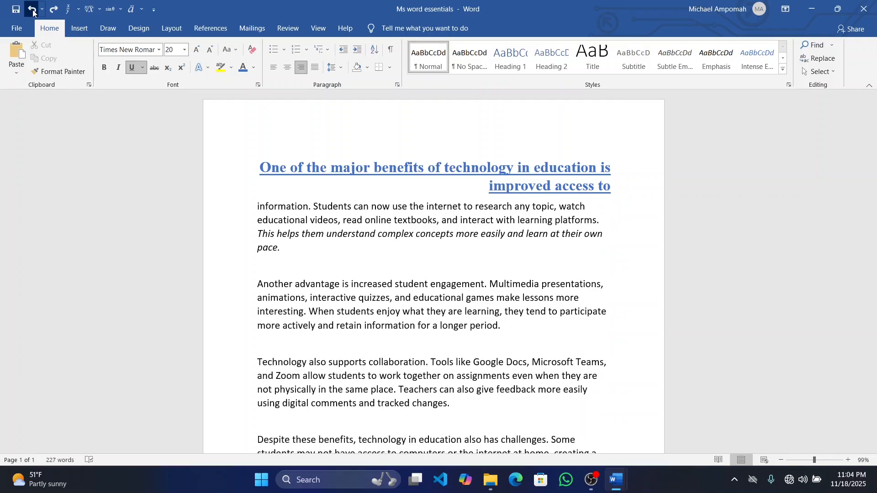
{"action": "left_click", "coordinate": [33, 13]}
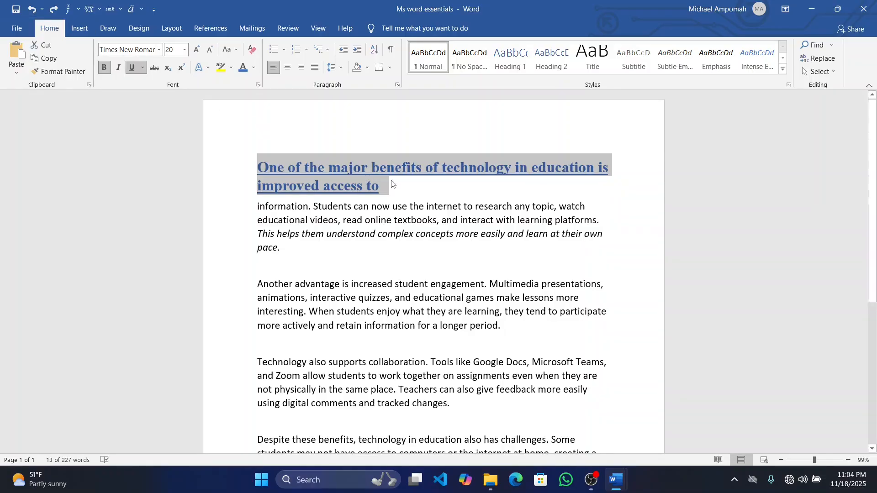
{"action": "left_click", "coordinate": [410, 193]}
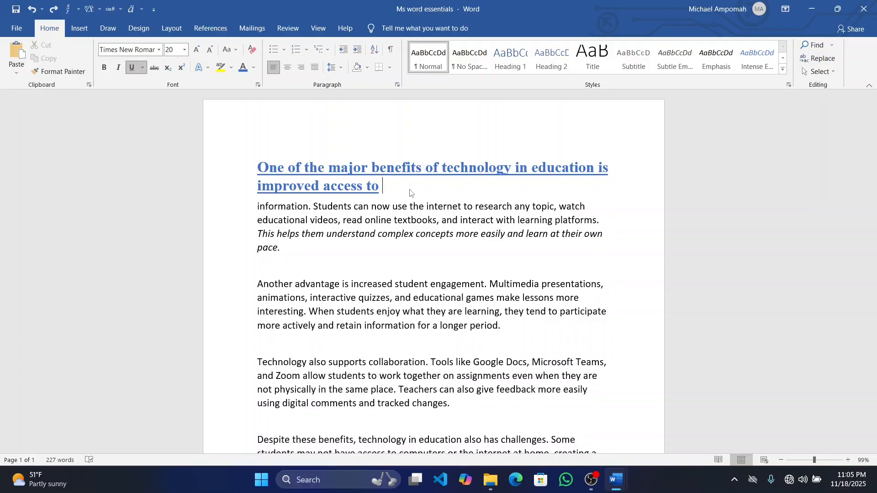
Center the heading "One of the major benefits of technology in education is improved access to" on the page
{"action": "left_click_drag", "start_coordinate": [393, 188], "coordinate": [257, 168]}
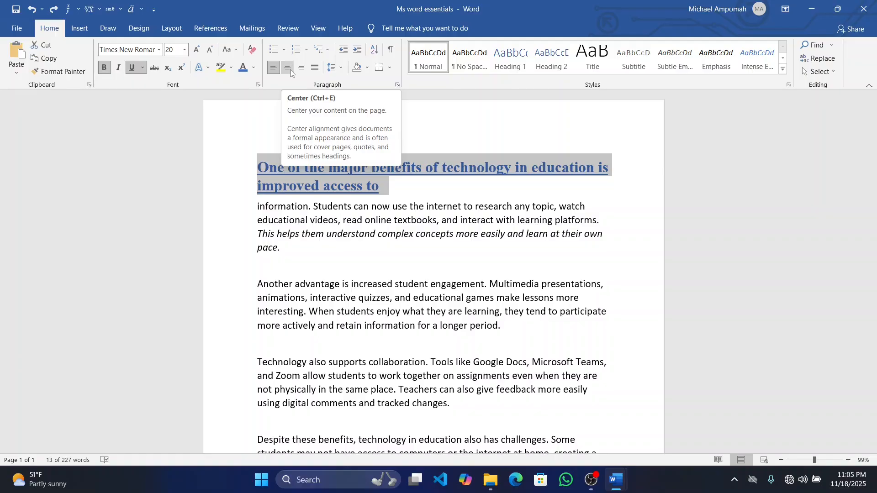
{"action": "left_click", "coordinate": [288, 67]}
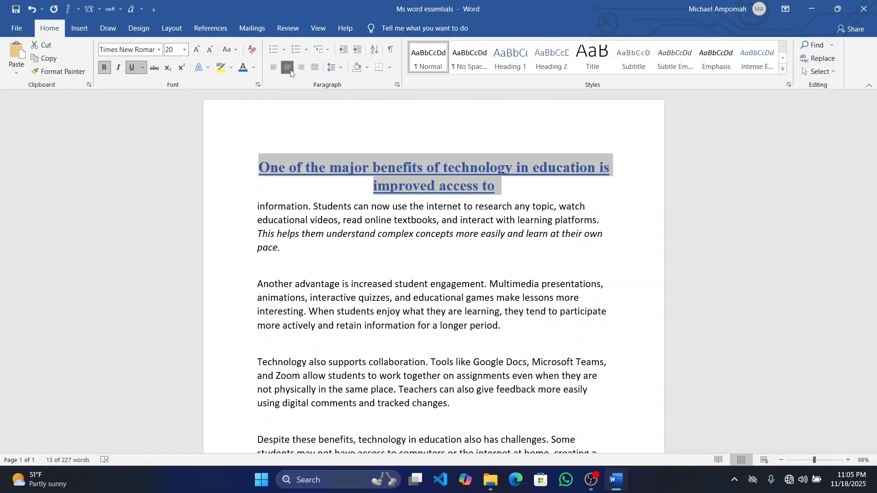
{"action": "left_click", "coordinate": [541, 189]}
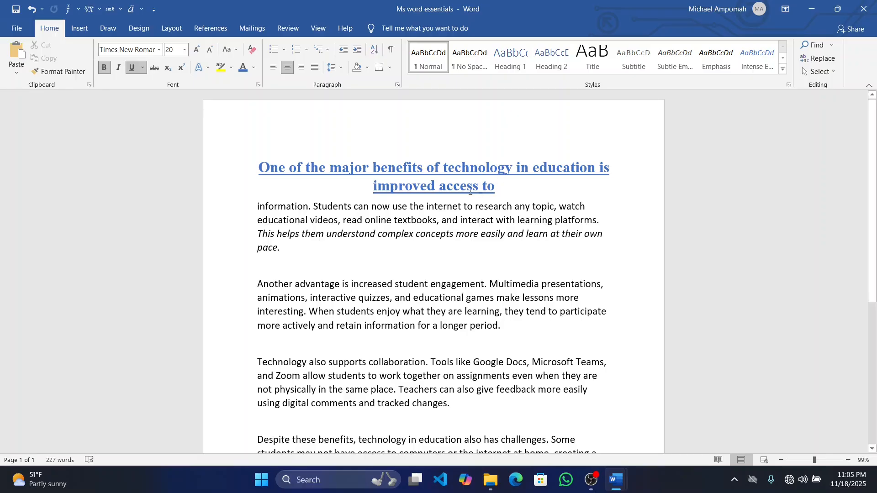
Enter the sample text "thesdsfsfsff" on a new line below the centered heading, and delete the text and the line
{"action": "key", "text": "Return"}
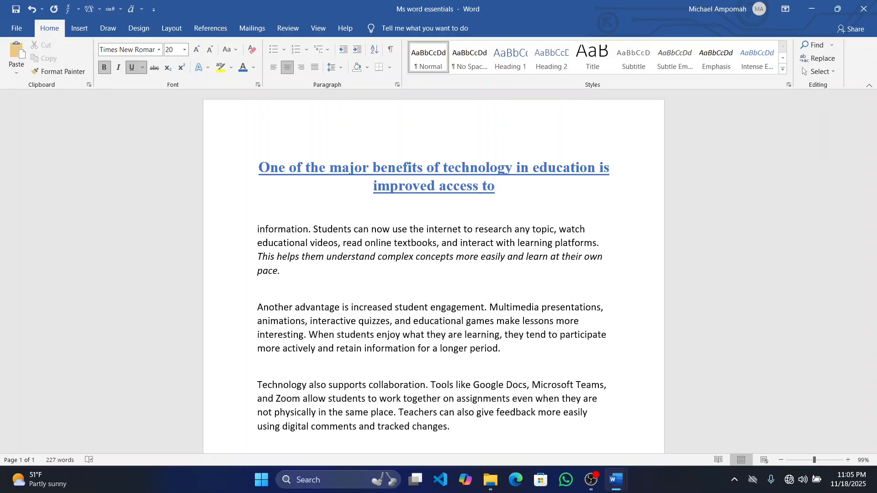
{"action": "type", "text": "thesdsfsfsff"}
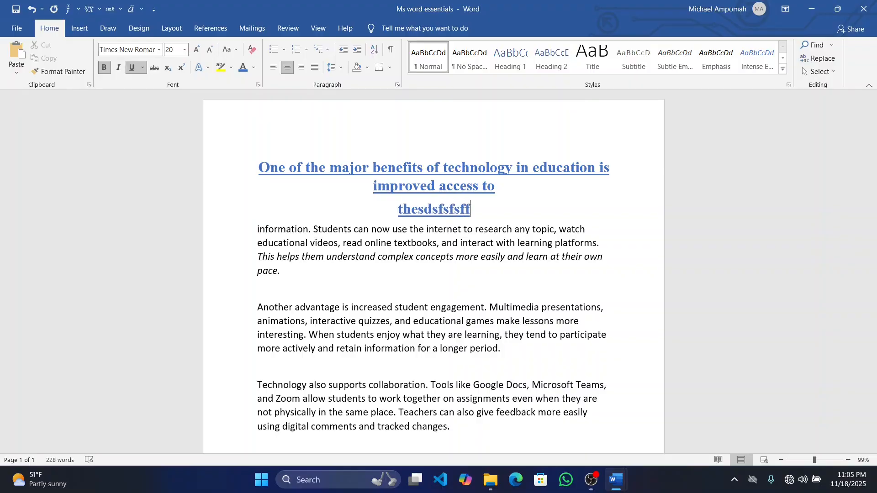
{"action": "key", "text": "BackSpace"}
{"action": "key", "text": "BackSpace"}
{"action": "key", "text": "BackSpace"}
{"action": "key", "text": "BackSpace"}
{"action": "key", "text": "BackSpace"}
{"action": "key", "text": "BackSpace"}
{"action": "key", "text": "BackSpace"}
{"action": "key", "text": "BackSpace"}
{"action": "key", "text": "BackSpace"}
{"action": "key", "text": "BackSpace"}
{"action": "key", "text": "BackSpace"}
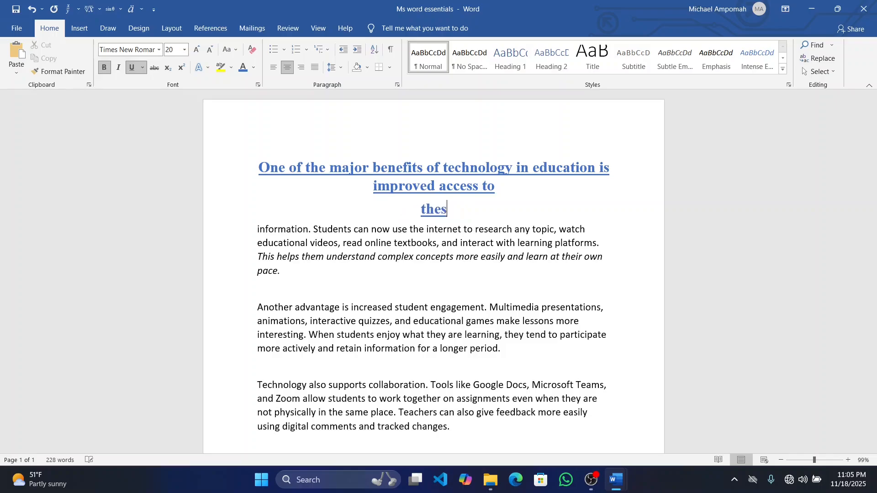
{"action": "key", "text": "BackSpace"}
{"action": "key", "text": "BackSpace"}
{"action": "key", "text": "BackSpace"}
{"action": "key", "text": "BackSpace"}
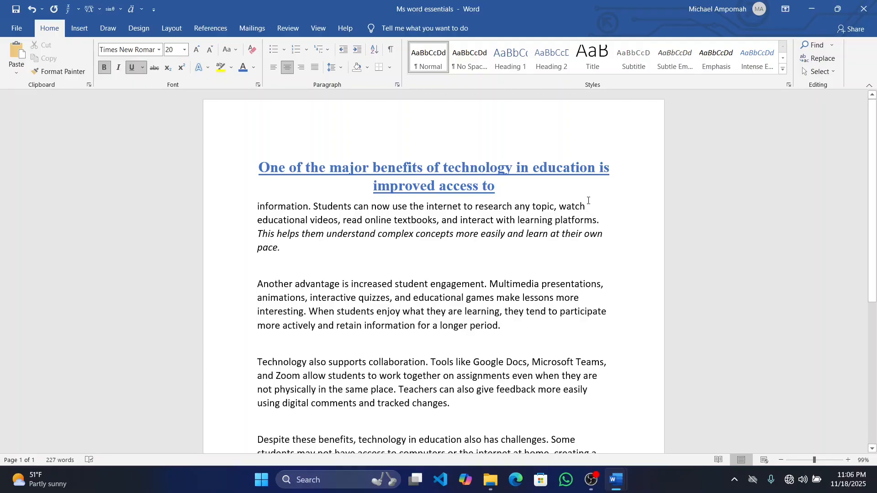
{"action": "left_click_drag", "start_coordinate": [588, 204], "coordinate": [254, 211]}
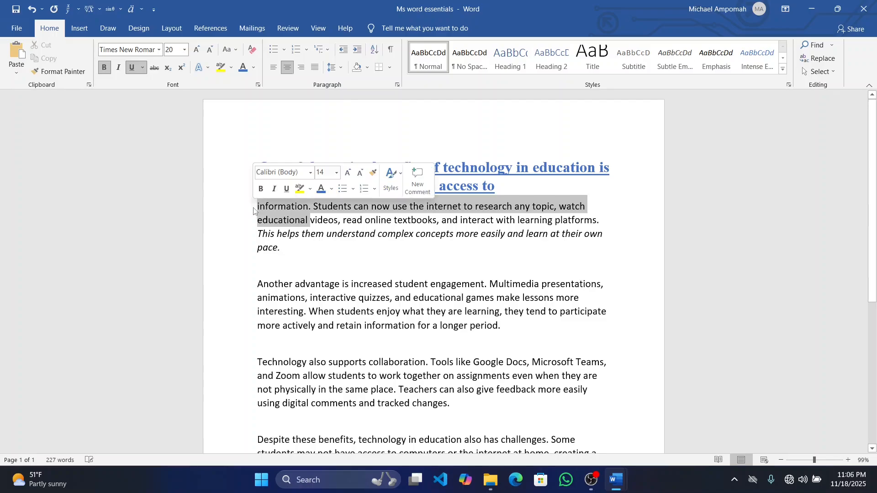
{"action": "left_click", "coordinate": [611, 216]}
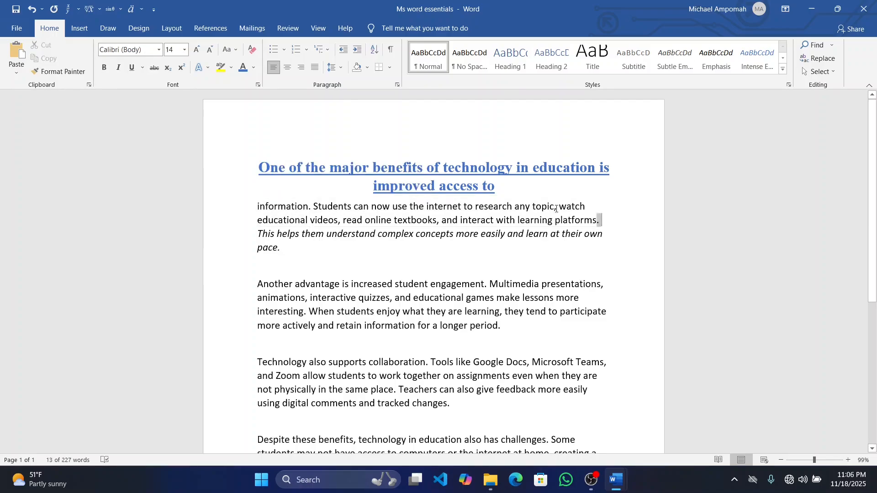
{"action": "left_click_drag", "start_coordinate": [600, 220], "coordinate": [229, 224]}
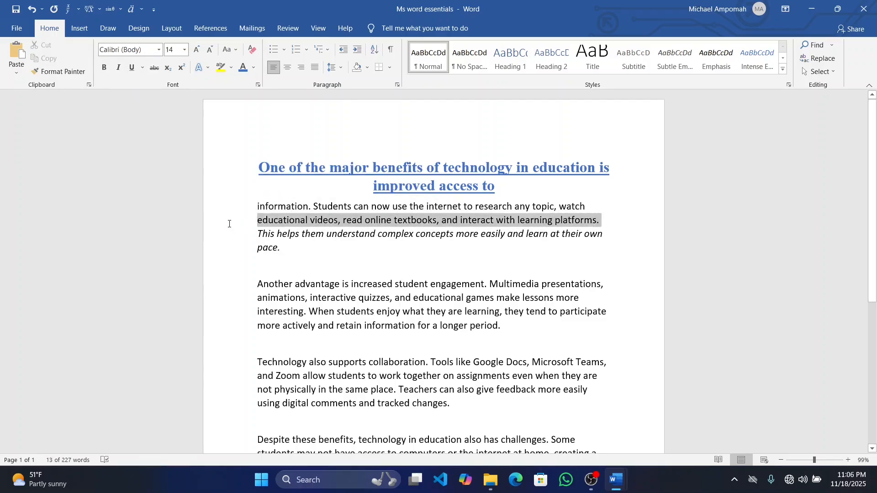
{"action": "left_click", "coordinate": [481, 273]}
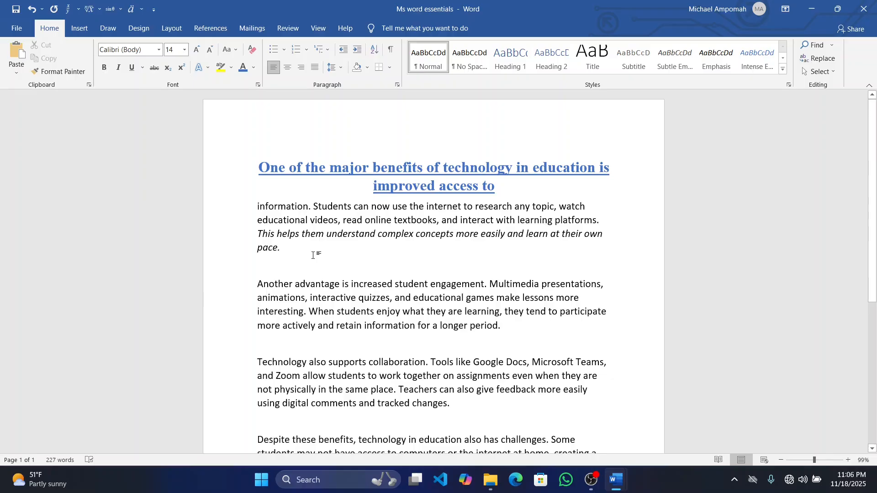
Copy the whole paragraph from "information." to "pace." and set its line spacing to 1.0
{"action": "left_click", "coordinate": [298, 248]}
{"action": "left_click_drag", "start_coordinate": [296, 251], "coordinate": [245, 207]}
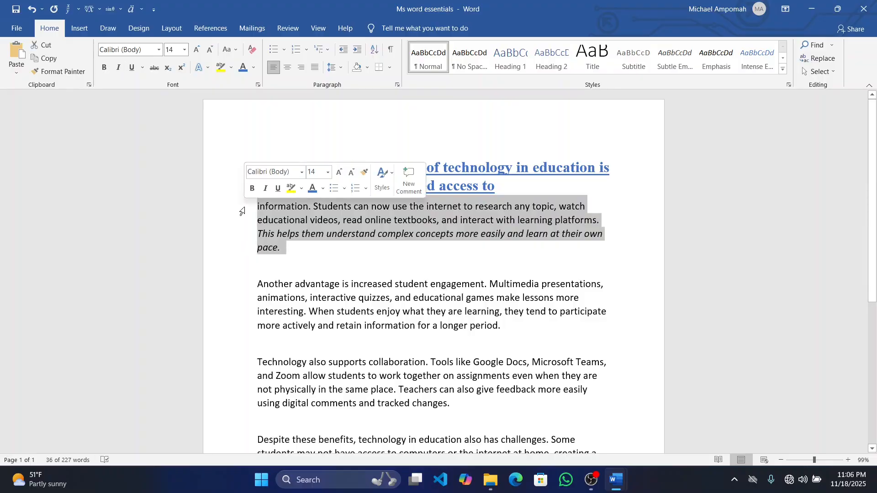
{"action": "key", "text": "ctrl+c"}
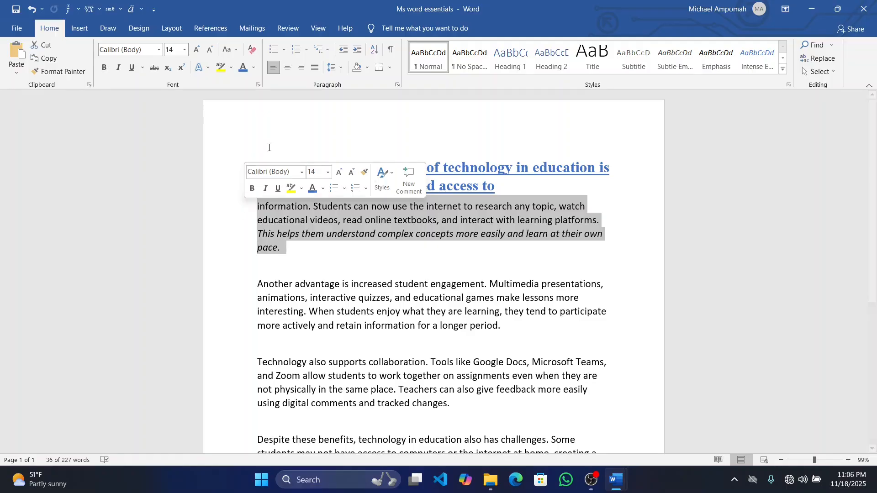
{"action": "left_click", "coordinate": [340, 67]}
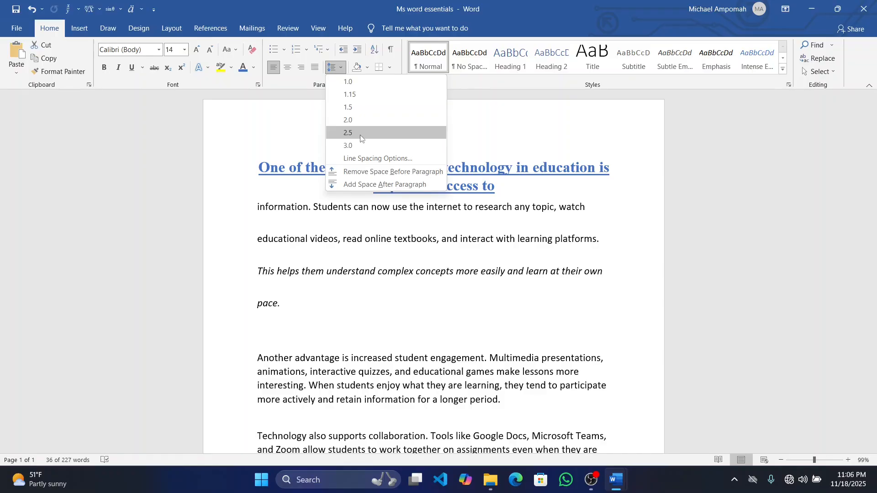
{"action": "left_click", "coordinate": [359, 84]}
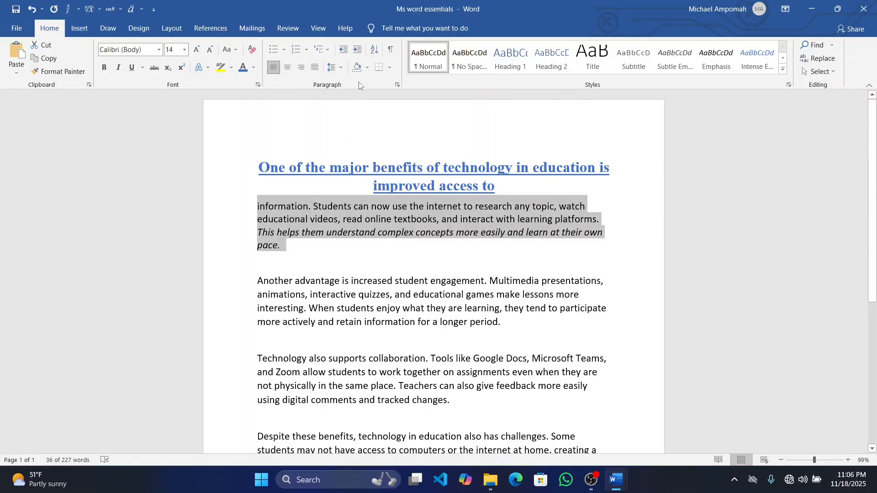
Insert an empty line after the paragraph ending in "pace."
{"action": "left_click", "coordinate": [333, 248]}
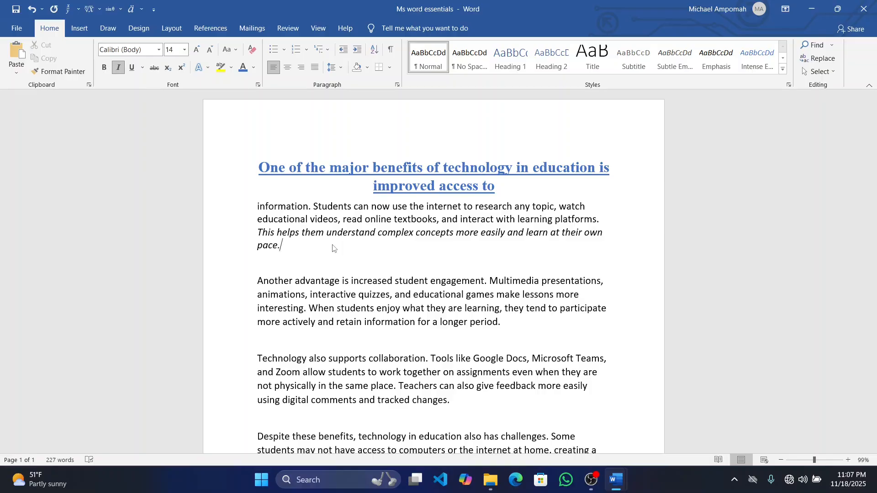
{"action": "key", "text": "Return"}
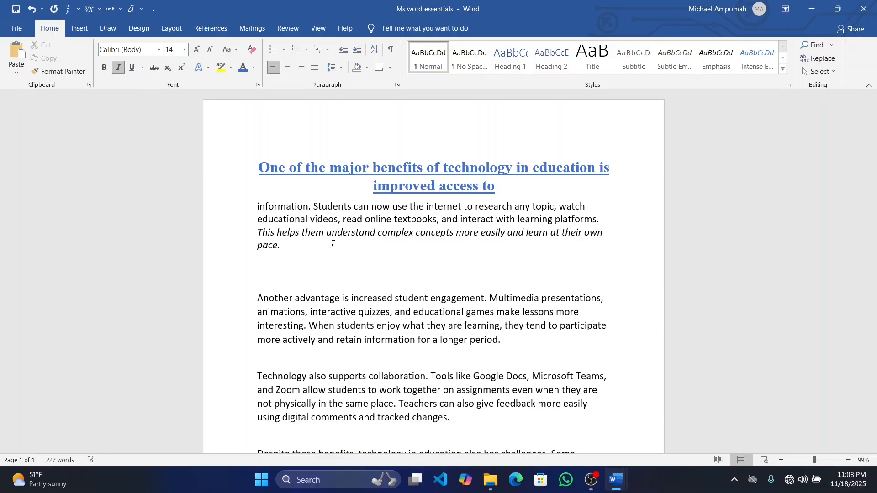
Turn off italics and create a round-bulleted list below the paragraph ending in "pace." with the entries "Item 1", "Item 2" and "Item 3"
{"action": "key", "text": "ctrl+i"}
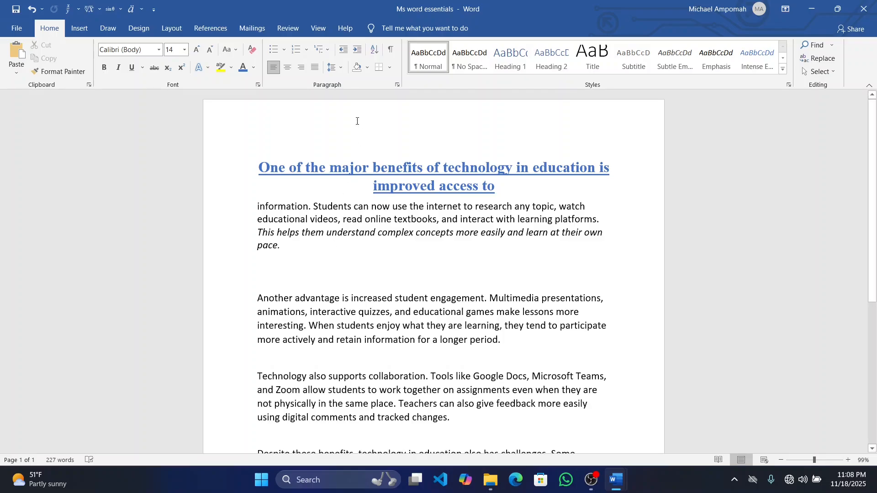
{"action": "left_click", "coordinate": [285, 52]}
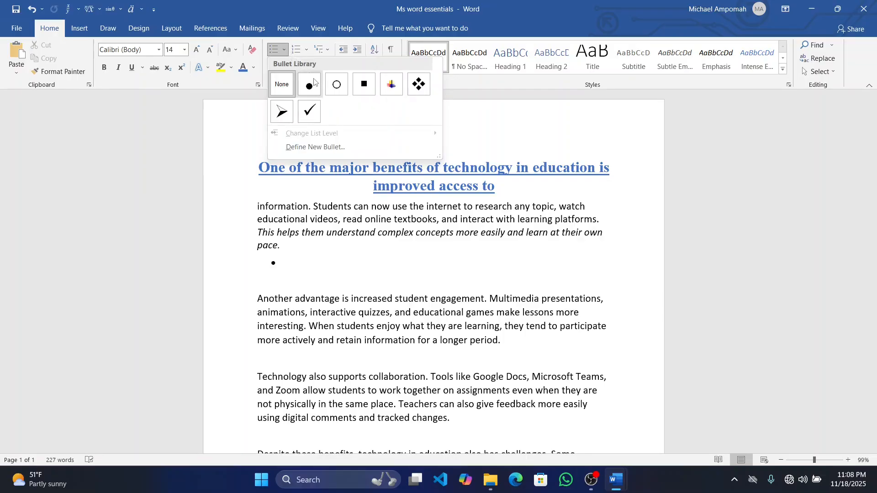
{"action": "left_click", "coordinate": [311, 84]}
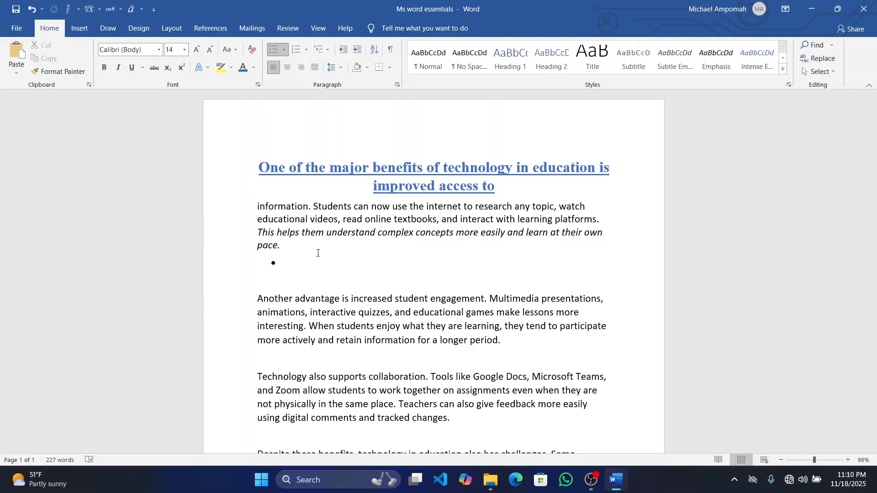
{"action": "type", "text": "Item 1"}
{"action": "key", "text": "Return"}
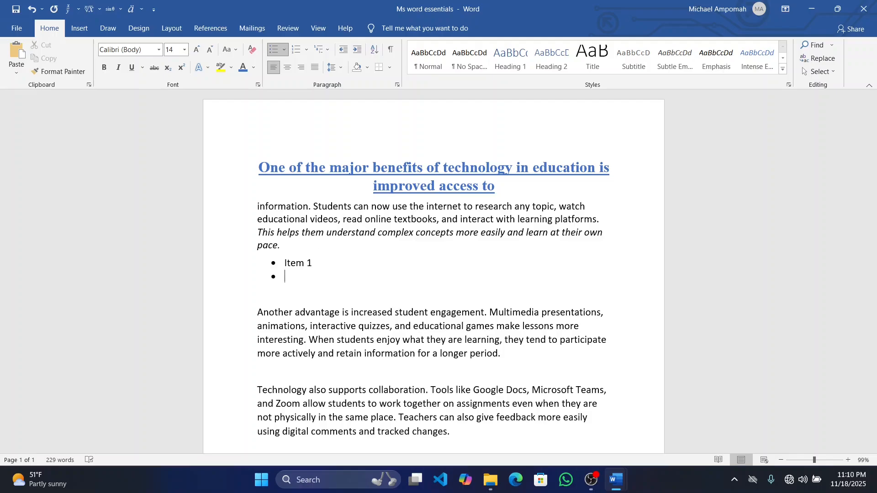
{"action": "type", "text": "Item 2"}
{"action": "key", "text": "Return"}
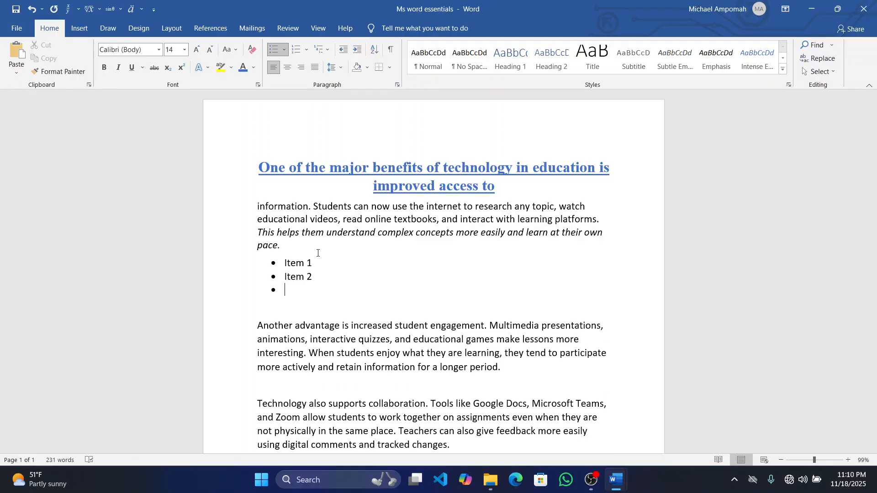
{"action": "type", "text": "Item 3"}
Nudge the three-item list slightly to the left and try check-mark bullets before changing them to arrowhead bullets
{"action": "left_click", "coordinate": [274, 262]}
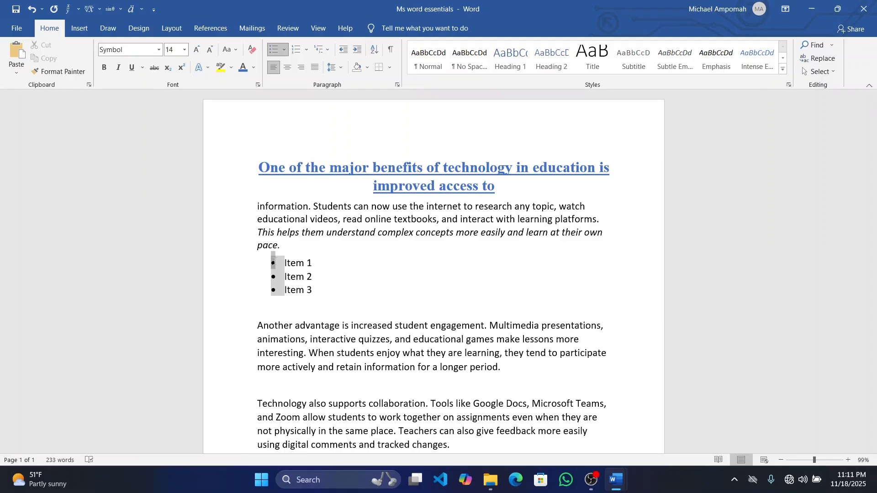
{"action": "mouse_move", "coordinate": [273, 262]}
{"action": "left_mouse_down"}
{"action": "mouse_move", "coordinate": [304, 262]}
{"action": "mouse_move", "coordinate": [270, 256]}
{"action": "left_mouse_up"}
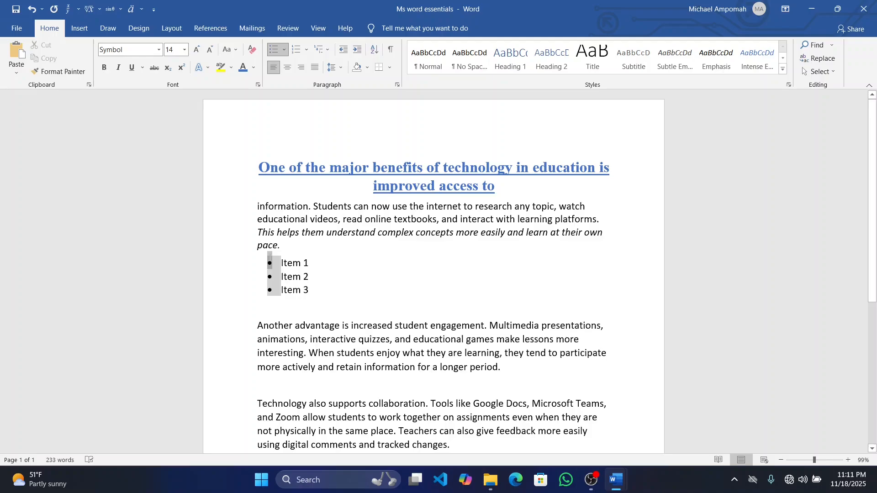
{"action": "left_click", "coordinate": [284, 50]}
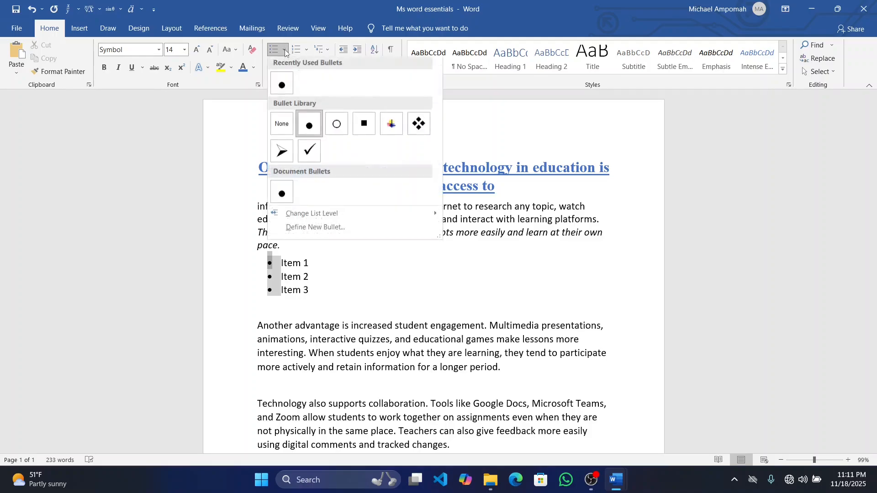
{"action": "left_click", "coordinate": [306, 153]}
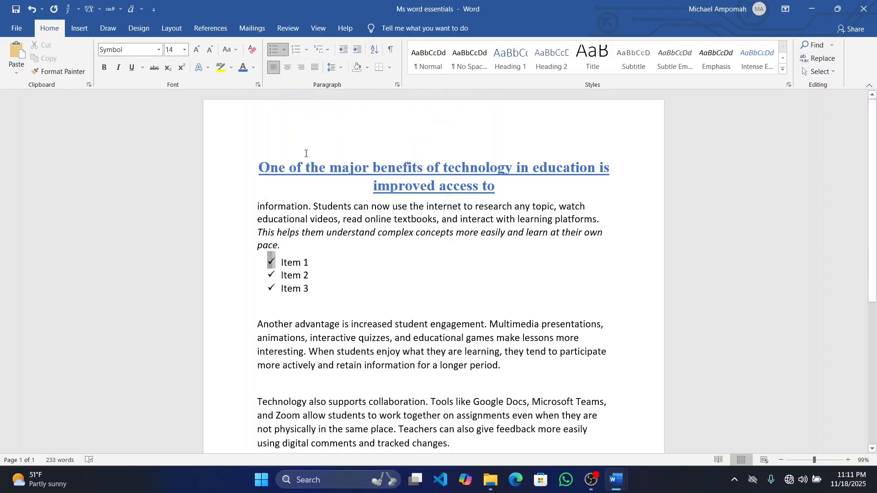
{"action": "left_click", "coordinate": [284, 50]}
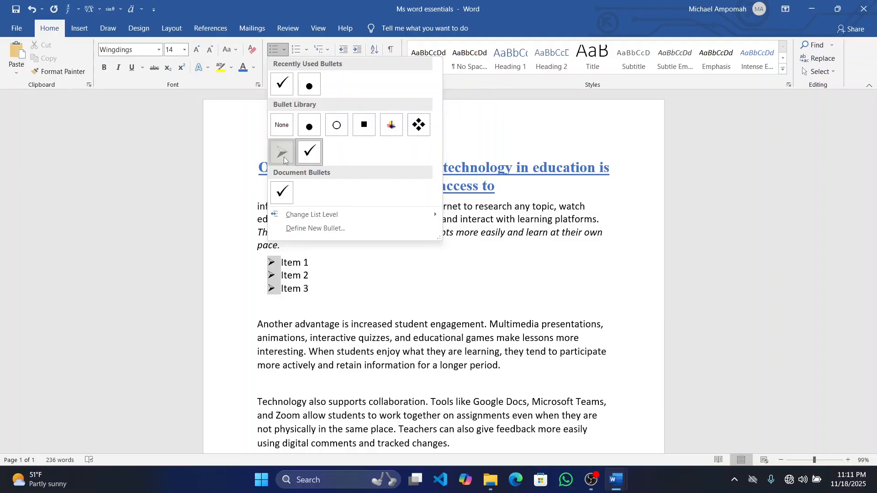
{"action": "left_click", "coordinate": [283, 155]}
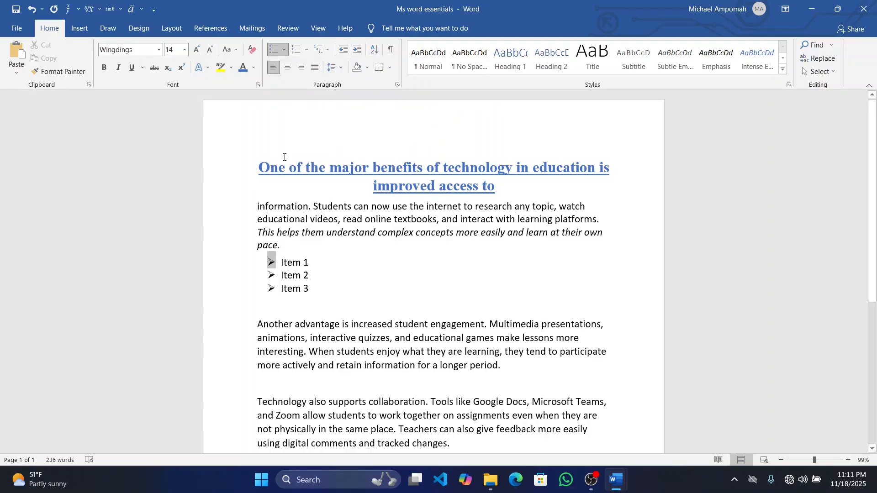
Add the nested entry "Sub-item 1" one list level below "Item 1"
{"action": "left_click", "coordinate": [328, 265]}
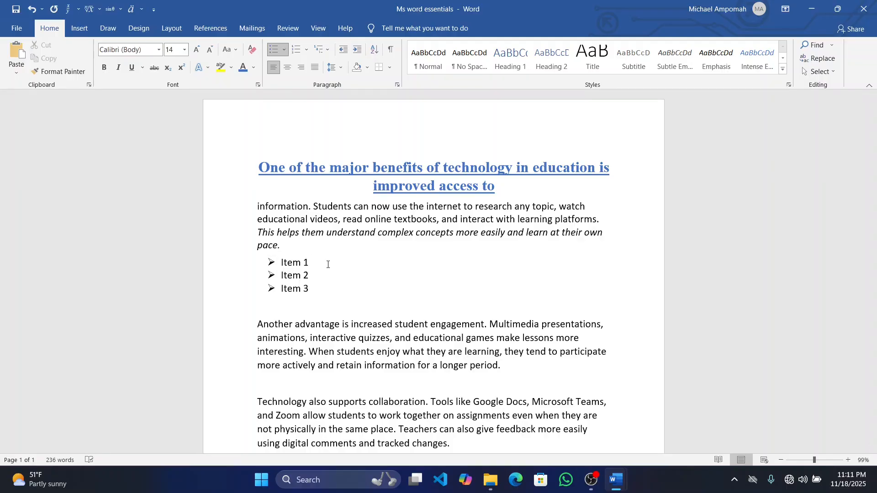
{"action": "key", "text": "Return"}
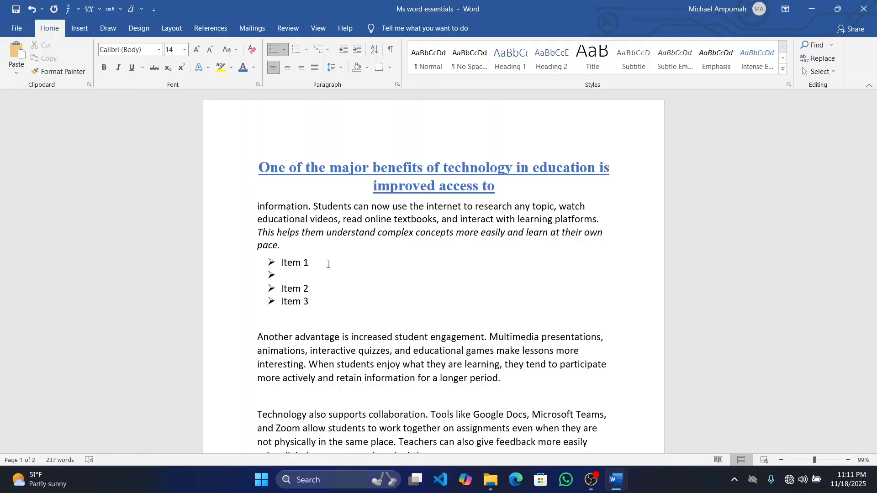
{"action": "key", "text": "Tab"}
{"action": "type", "text": "sub"}
{"action": "key", "text": "BackSpace"}
{"action": "type", "text": "-iem"}
{"action": "key", "text": "BackSpace"}
{"action": "key", "text": "BackSpace"}
{"action": "key", "text": "BackSpace"}
{"action": "type", "text": "tyw"}
{"action": "key", "text": "BackSpace"}
{"action": "key", "text": "BackSpace"}
{"action": "type", "text": "em 1"}
Add a second nested entry "Sub-item 2" below "Sub-item 1"
{"action": "key", "text": "Return"}
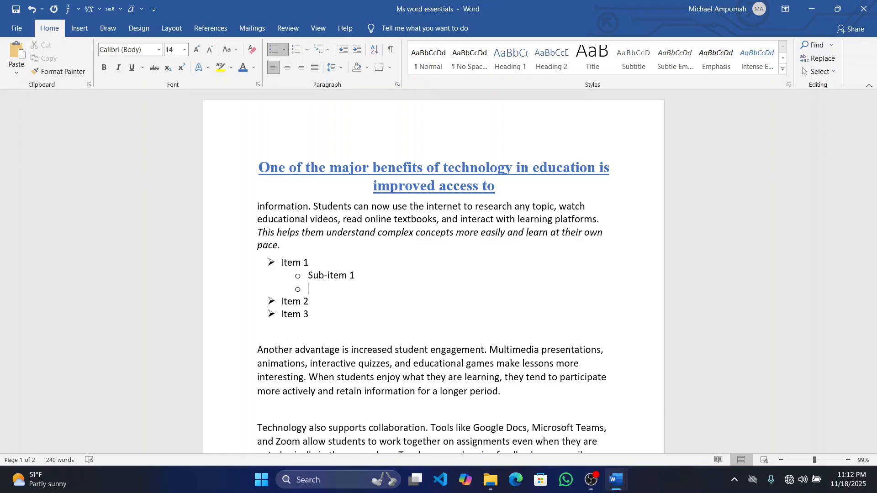
{"action": "type", "text": "sub-item 2"}
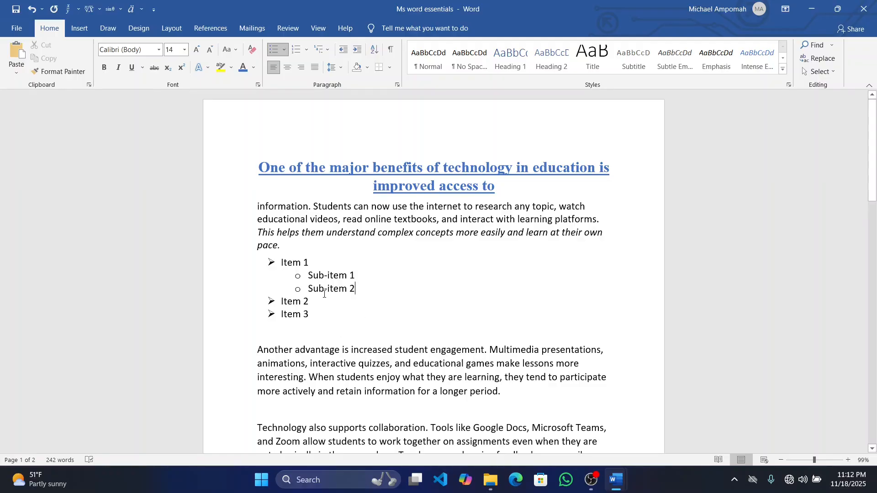
Change the bullets of the two sub-items to solid round bullets
{"action": "left_click", "coordinate": [299, 277]}
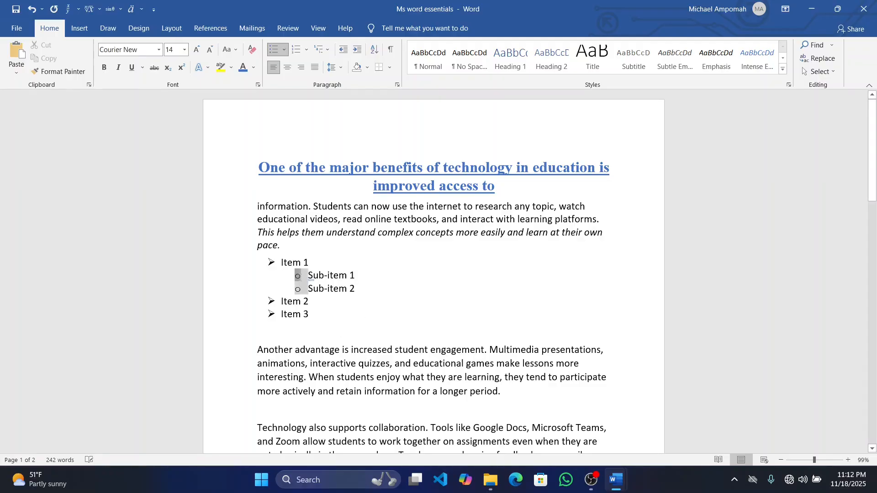
{"action": "left_click", "coordinate": [284, 49]}
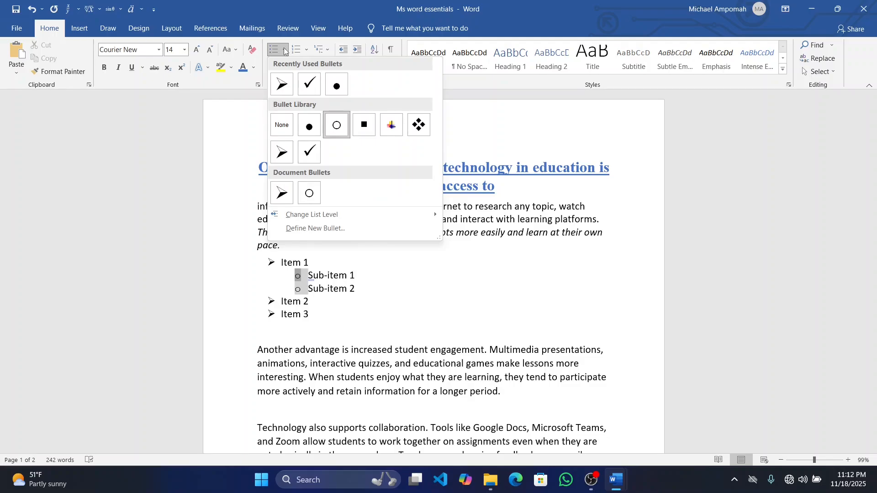
{"action": "left_click", "coordinate": [315, 129]}
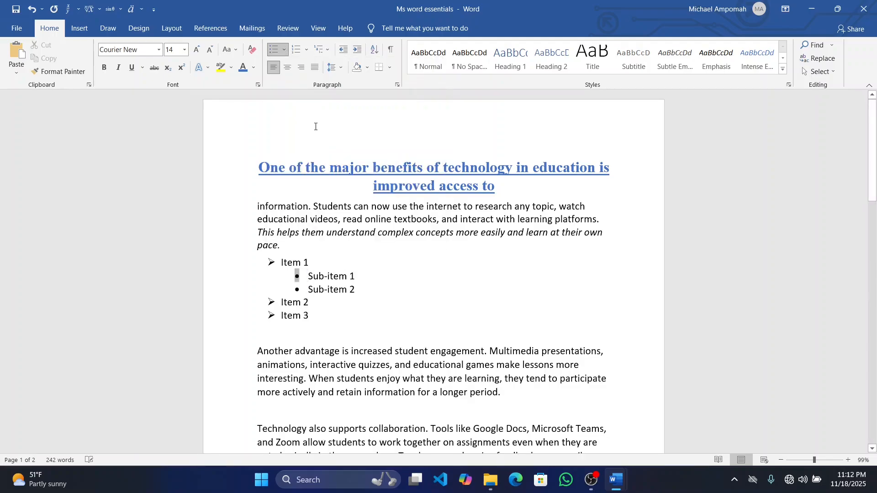
{"action": "left_click", "coordinate": [380, 290]}
Convert the main list items from arrowhead bullets to 1., 2., 3. numbering and switch the numbering format to A., B., C
{"action": "left_click", "coordinate": [271, 262]}
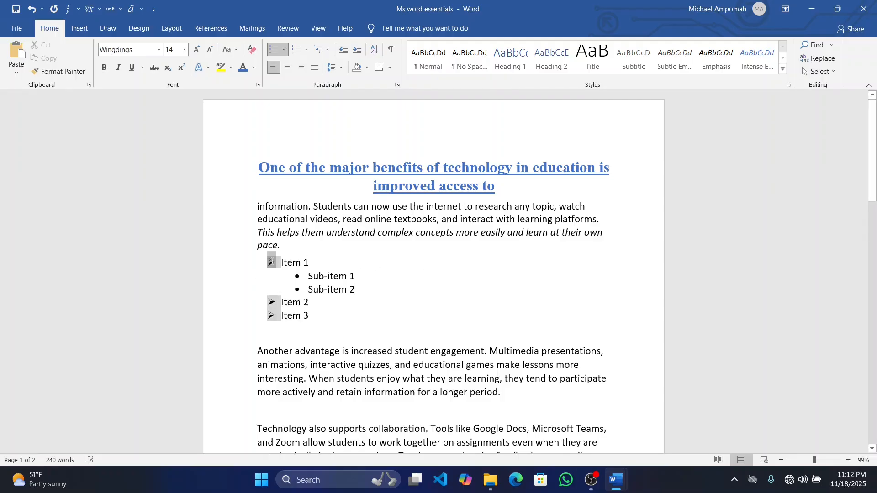
{"action": "left_click", "coordinate": [306, 49]}
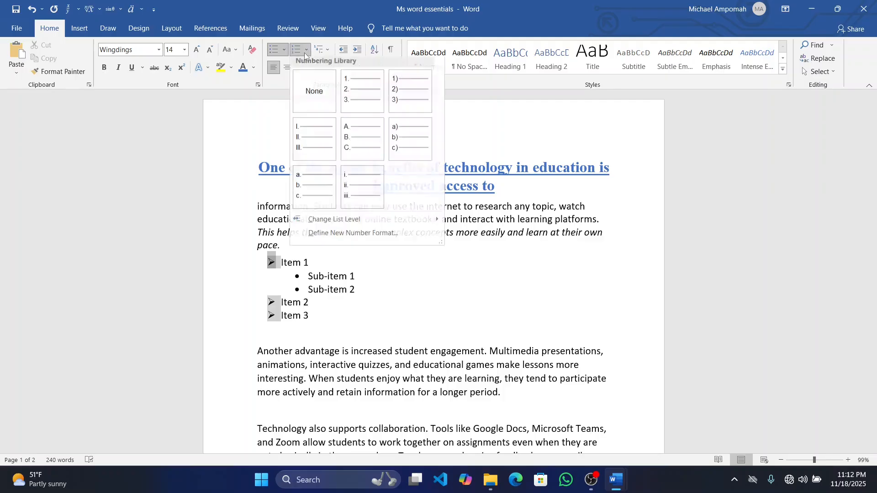
{"action": "left_click", "coordinate": [373, 108]}
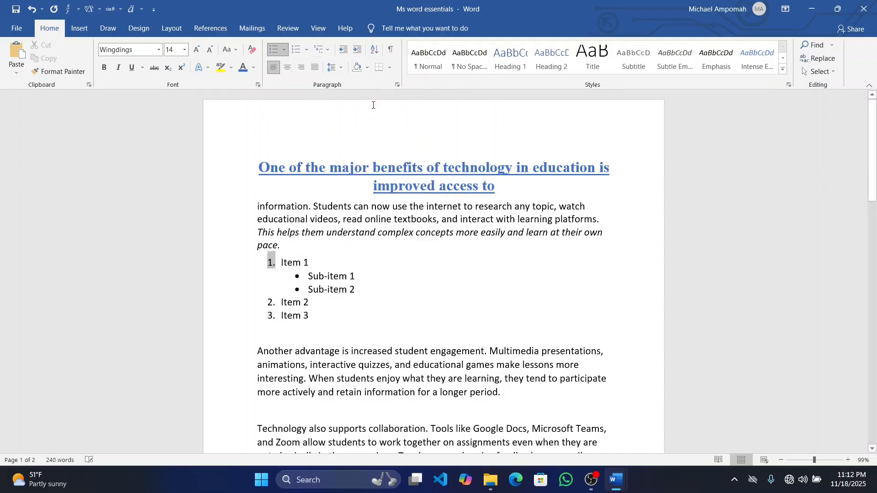
{"action": "left_click", "coordinate": [306, 49]}
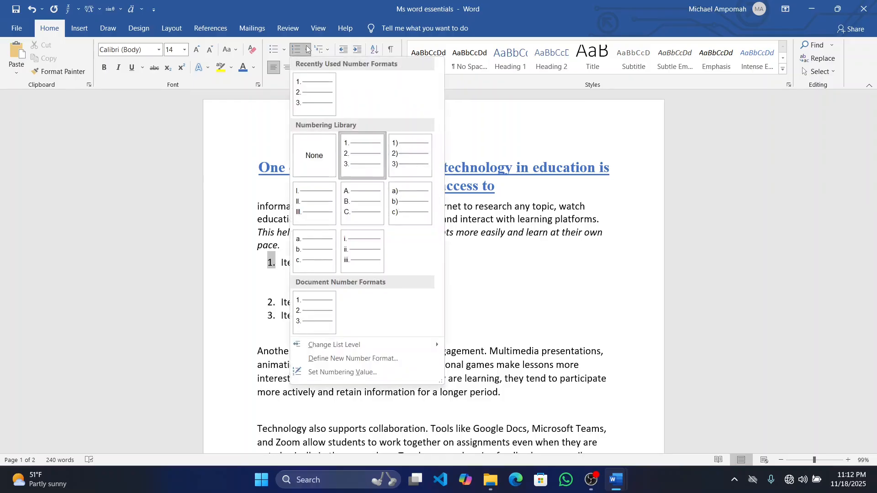
{"action": "left_click", "coordinate": [366, 201]}
{"action": "left_click", "coordinate": [344, 314]}
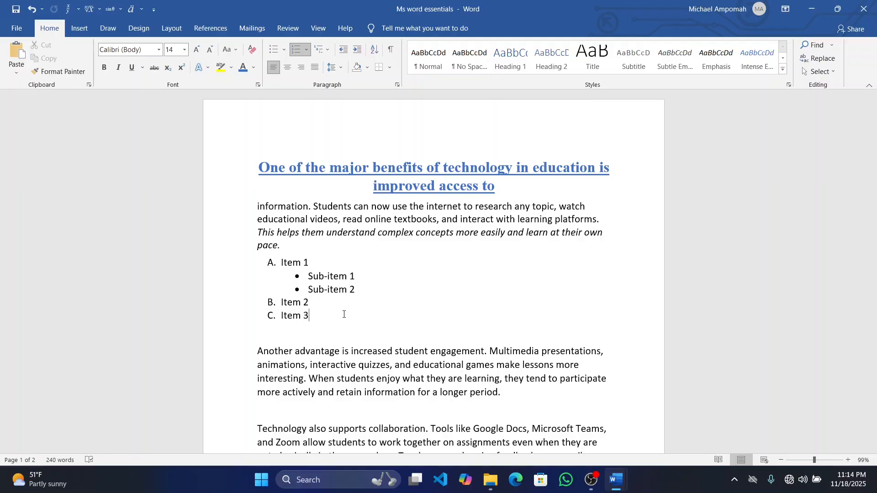
End the list after "Item 3" and insert a table with 3 columns and 5 rows on the empty line below it
{"action": "left_click", "coordinate": [75, 31]}
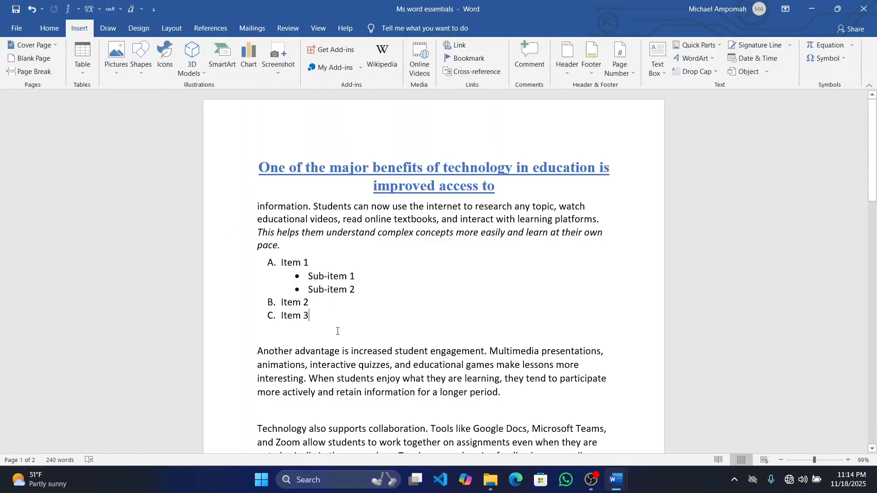
{"action": "key", "text": "Return"}
{"action": "key", "text": "Return"}
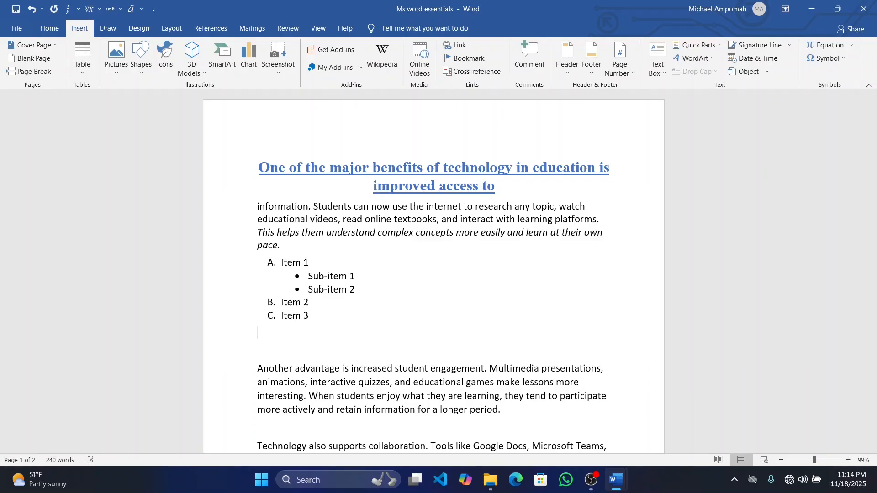
{"action": "left_click", "coordinate": [89, 70]}
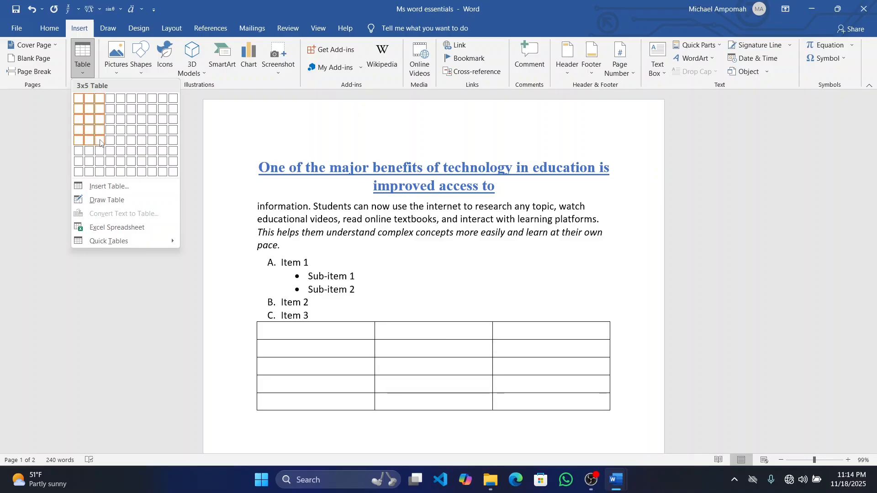
{"action": "left_click", "coordinate": [100, 141]}
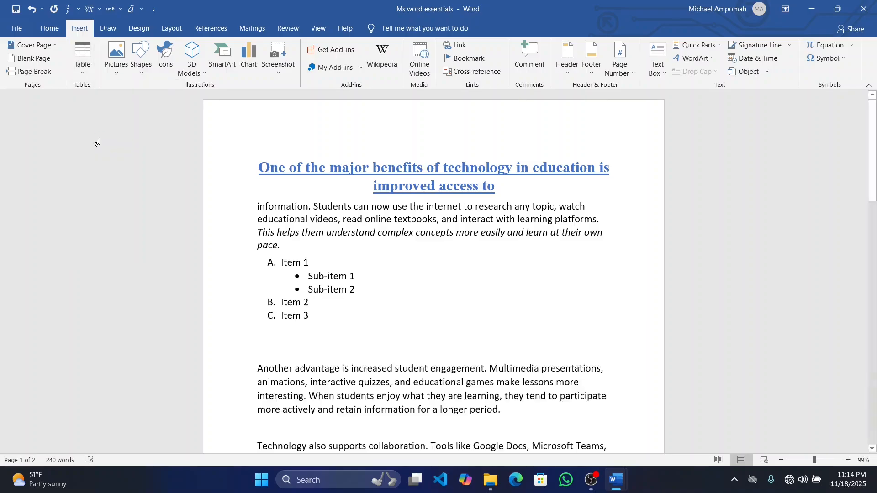
Stretch the table downward so its rows are about twice as tall, and insert a new row below the first row
{"action": "scroll", "coordinate": [441, 422], "scroll_direction": "down", "scroll_amount": 3}
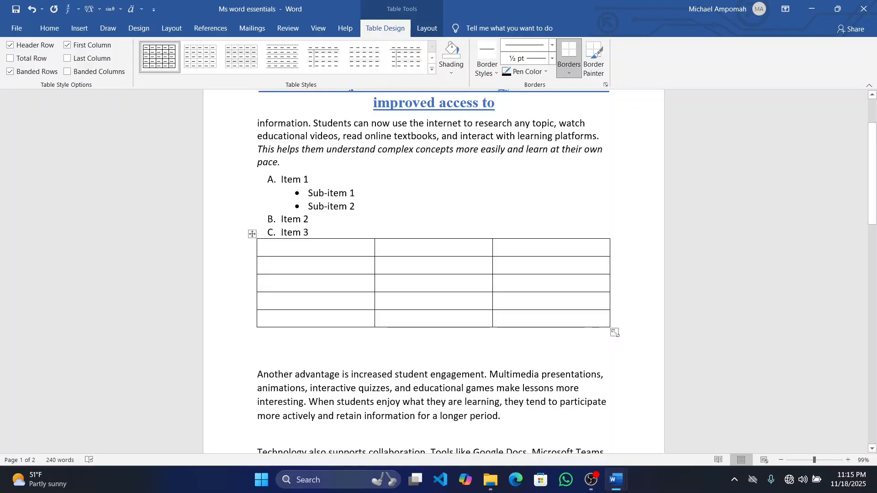
{"action": "left_click_drag", "start_coordinate": [615, 333], "coordinate": [615, 425]}
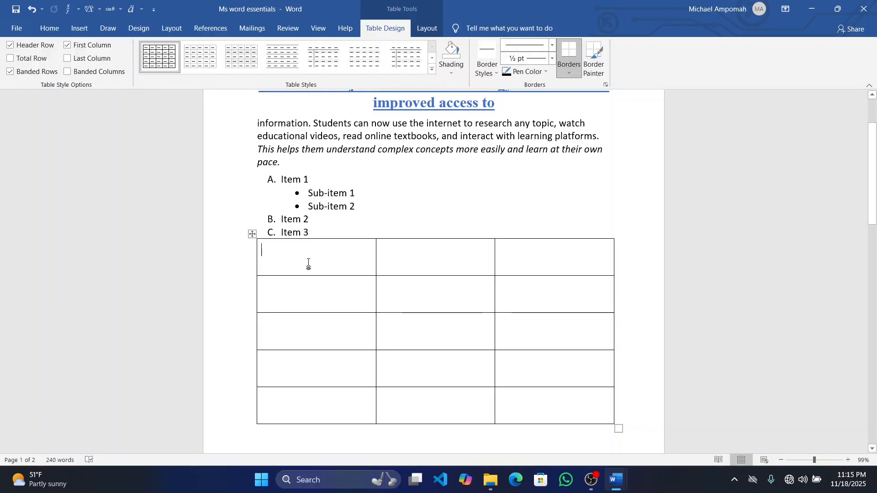
{"action": "left_click", "coordinate": [252, 276]}
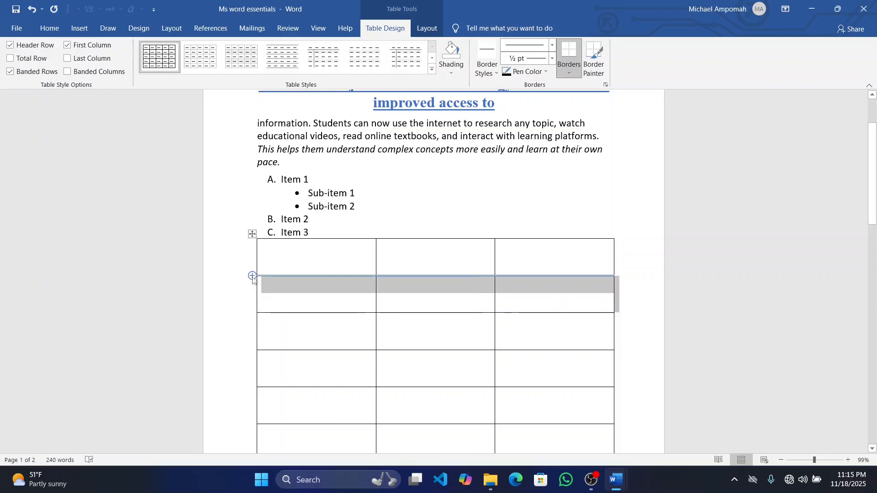
Enter the heading "DAY OF THE WEEK" in the first cell of the table's top row
{"action": "scroll", "coordinate": [251, 276], "scroll_direction": "down", "scroll_amount": 4}
{"action": "scroll", "coordinate": [250, 281], "scroll_direction": "up", "scroll_amount": 1}
{"action": "scroll", "coordinate": [250, 281], "scroll_direction": "up", "scroll_amount": 1}
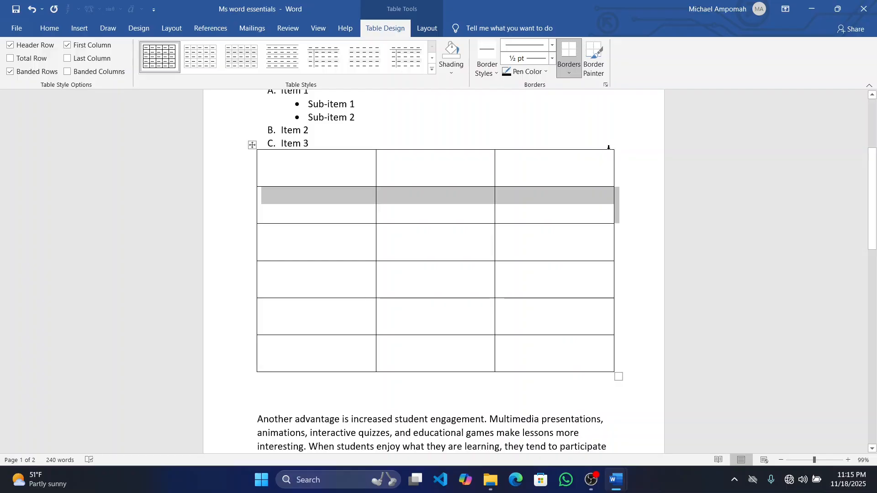
{"action": "left_click", "coordinate": [289, 166]}
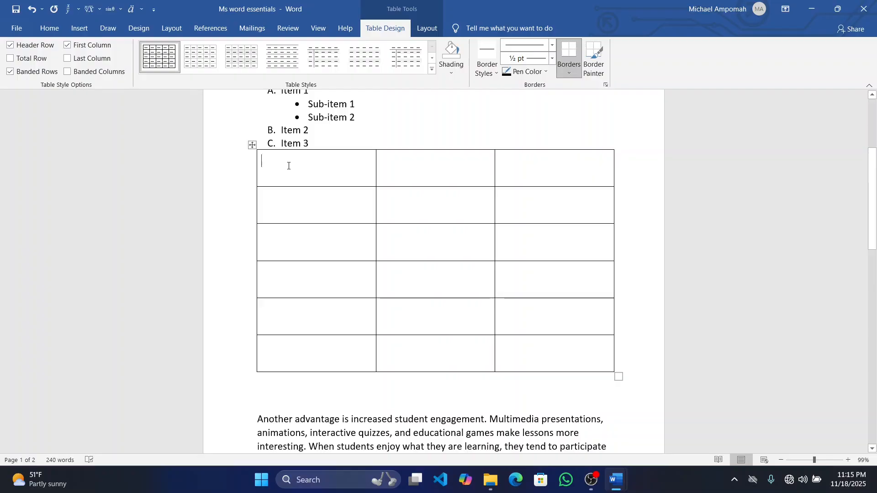
{"action": "type", "text": "DA"}
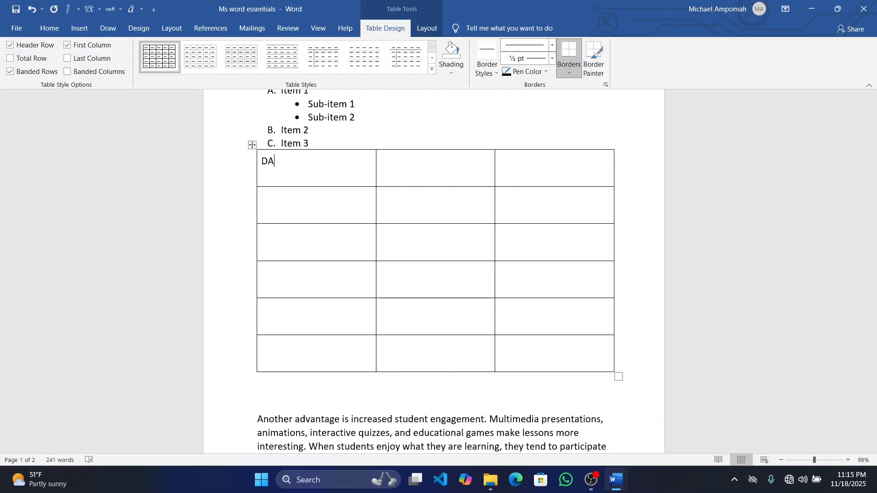
{"action": "type", "text": "Y OF THE WEEK"}
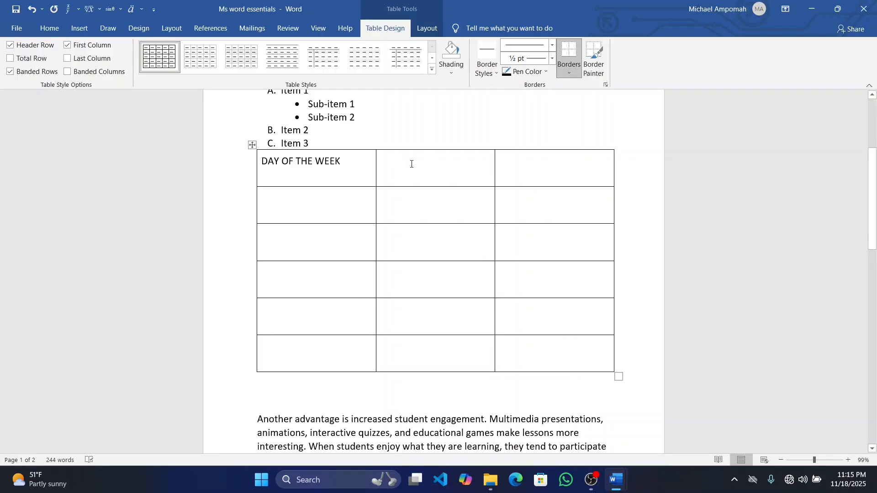
Enter the headings "1ST LESSON" and "2ND LESSON" in the second and third cells of the table's top row
{"action": "left_click", "coordinate": [412, 164]}
{"action": "type", "text": "1"}
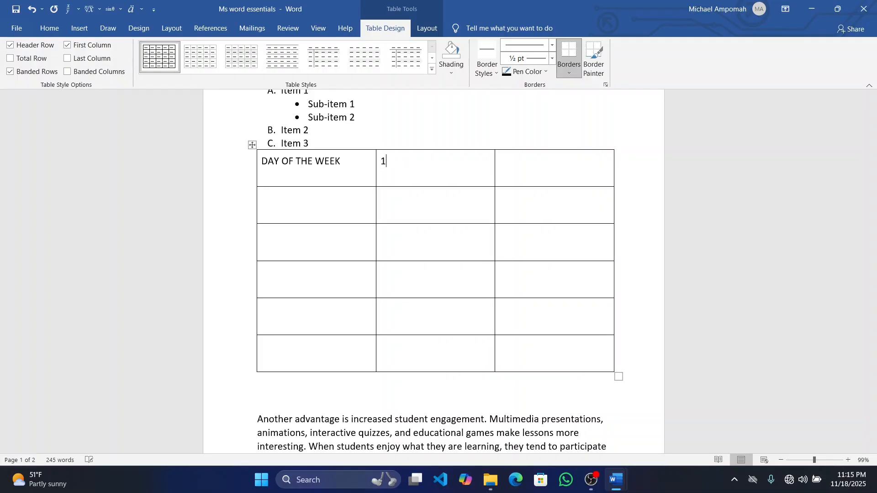
{"action": "type", "text": "ST LESSON"}
{"action": "key", "text": "Tab"}
{"action": "type", "text": "2ND LESSON"}
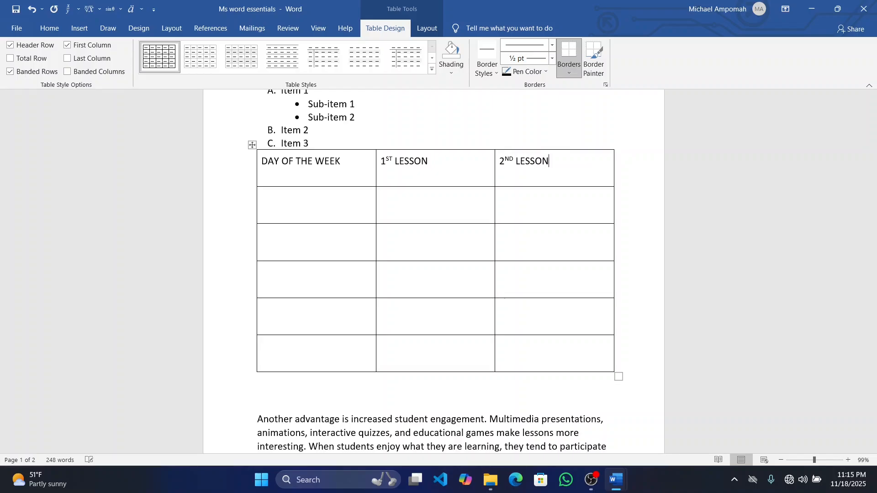
Fill the first column below its heading with MONDAY, TUESDAY, WEDNESDAY, THURSDAY and FRIDAY, one day per row
{"action": "key", "text": "Return"}
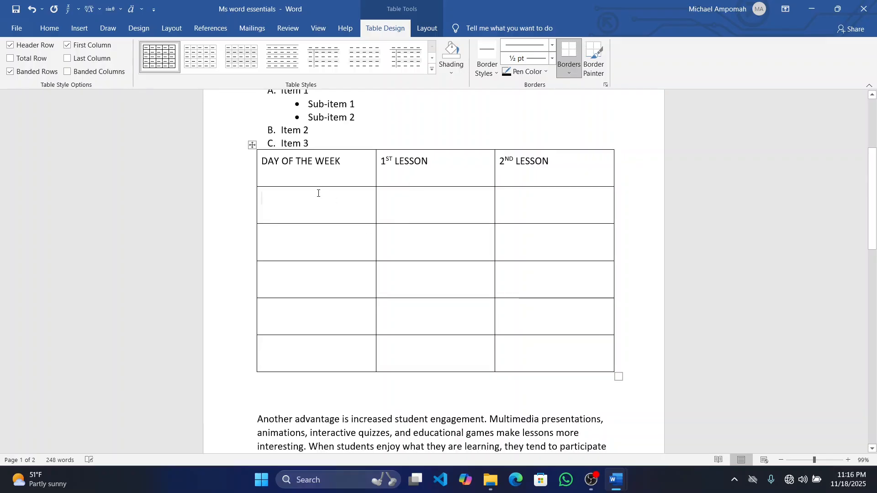
{"action": "type", "text": "MONDAY"}
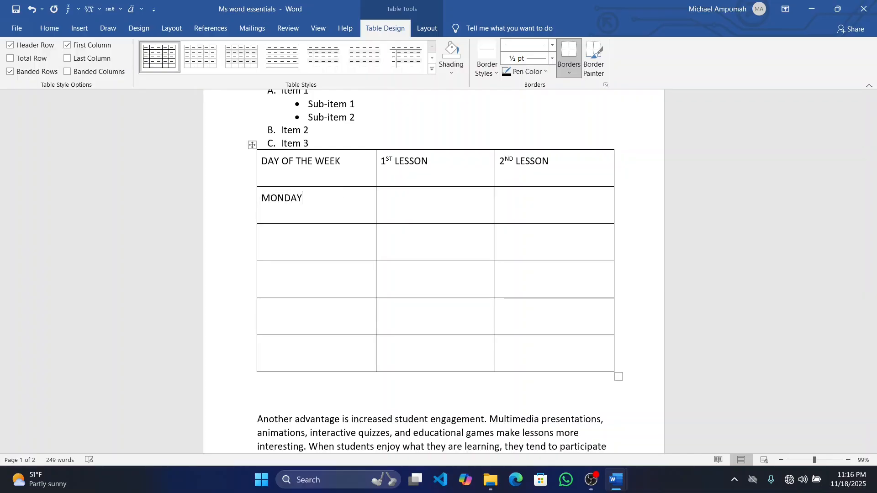
{"action": "key", "text": "Down"}
{"action": "type", "text": "TUES"}
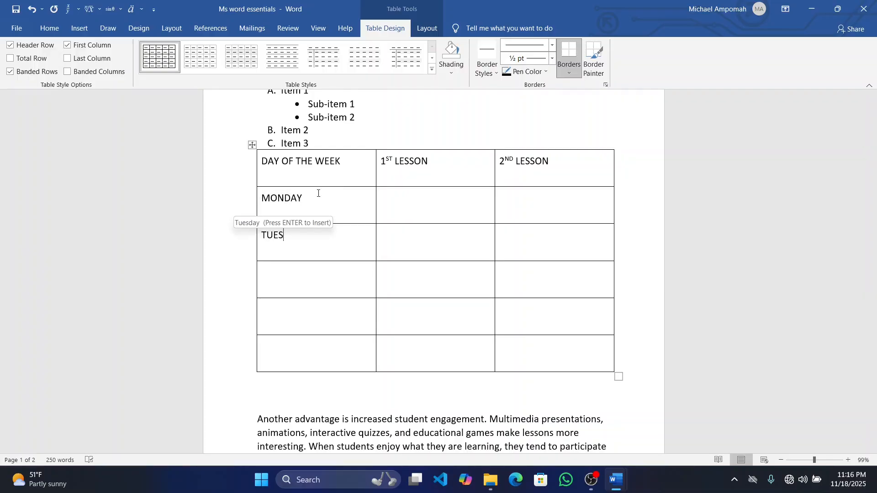
{"action": "type", "text": "DAY"}
{"action": "type", "text": "WEDNESD"}
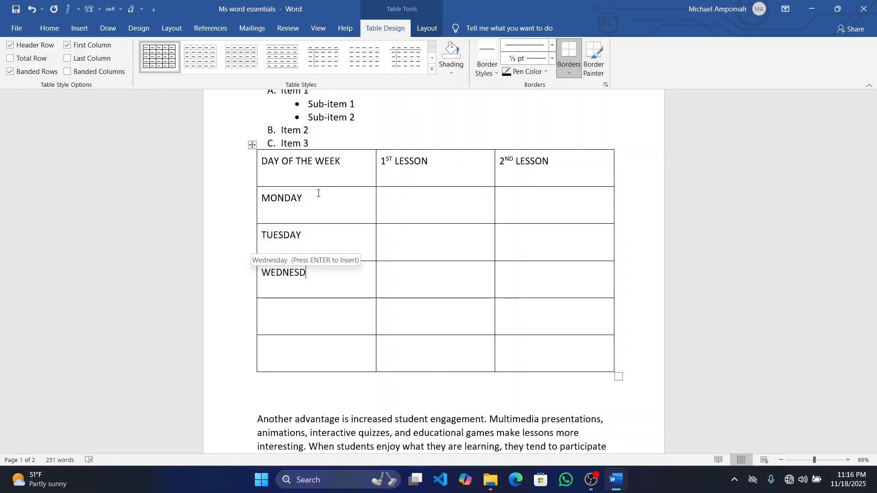
{"action": "type", "text": "AY"}
{"action": "key", "text": "Down"}
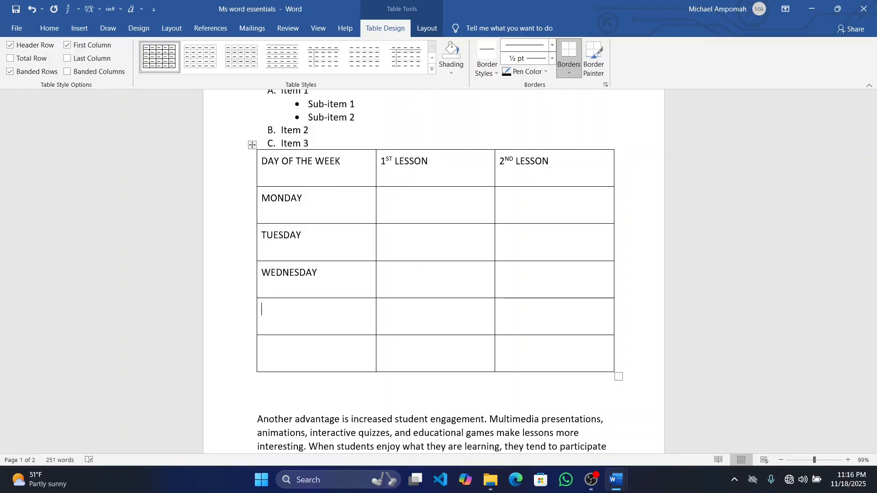
{"action": "type", "text": "THURSDAY"}
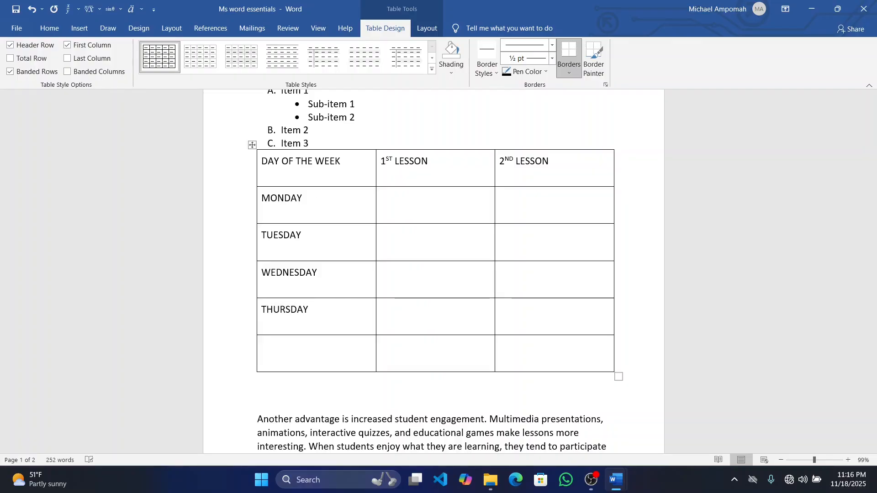
{"action": "key", "text": "Down"}
{"action": "type", "text": "FRIDAY"}
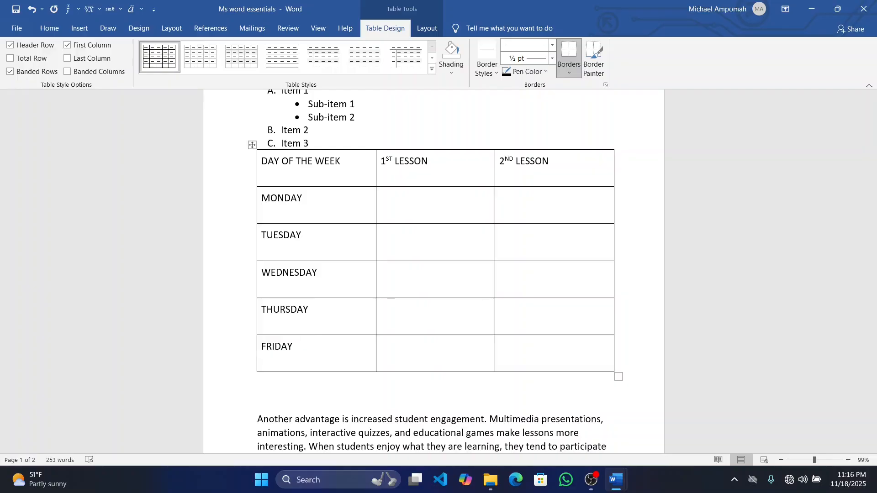
Fill the Monday row with GEOGRAPHY as the first lesson and PHYSICS as the second lesson
{"action": "left_click", "coordinate": [447, 207]}
{"action": "type", "text": "GEOG"}
{"action": "type", "text": "RAPHY"}
{"action": "type", "text": "PHYSI"}
{"action": "type", "text": "CS"}
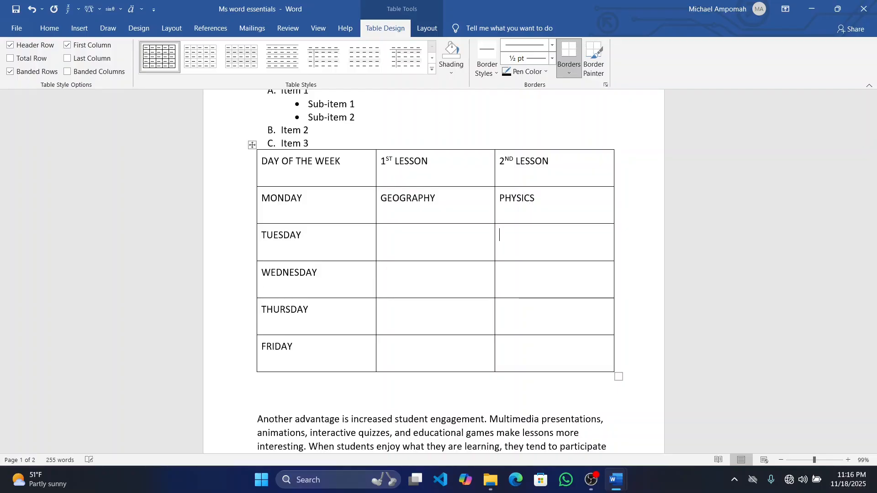
{"action": "type", "text": "BIOLOGYMATHS"}
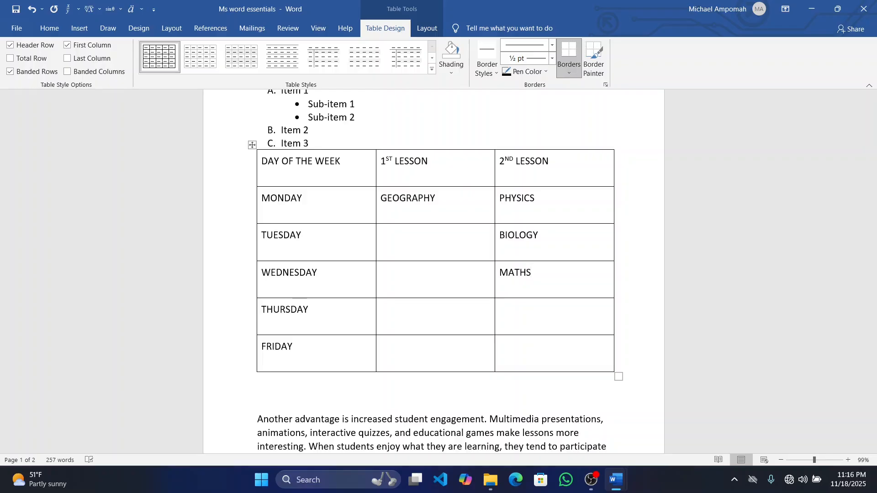
Fill the second-lesson column from Tuesday to Friday with BIOLOGY, MATHS, CHEMISTY and ICT
{"action": "key", "text": "Down"}
{"action": "type", "text": "CHEMISTY"}
{"action": "type", "text": "ICT"}
{"action": "type", "text": "EC"}
{"action": "type", "text": "ONOMICS"}
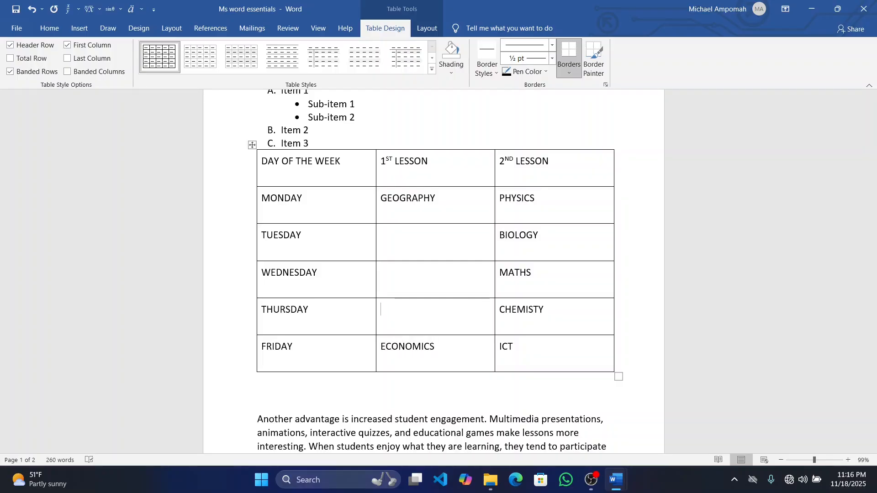
{"action": "type", "text": "BUSINESS MANAGE"}
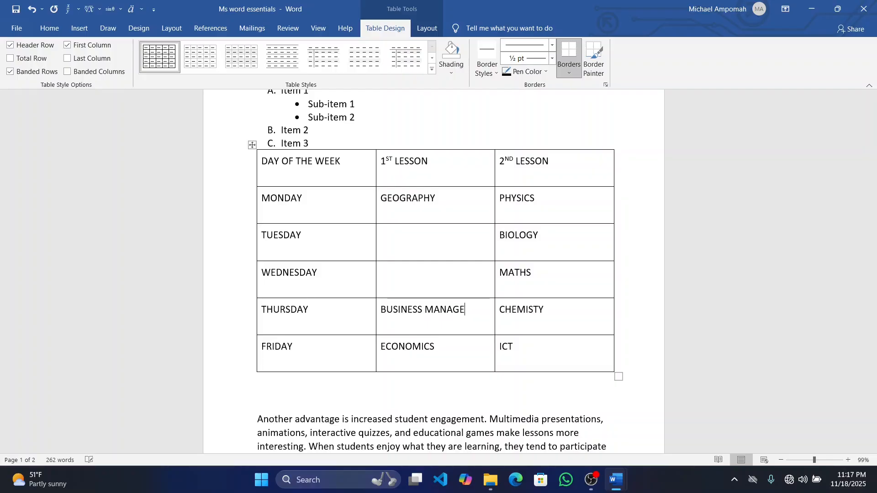
{"action": "type", "text": "MENT"}
Fill the first-lesson column with ECONOMICS for Friday, BUSINESS MANAGEMENT for Thursday, PSYCOLOGY for Wednesday and POLITICS for Tuesday
{"action": "left_click", "coordinate": [383, 274]}
{"action": "type", "text": "PSYCOLOGY"}
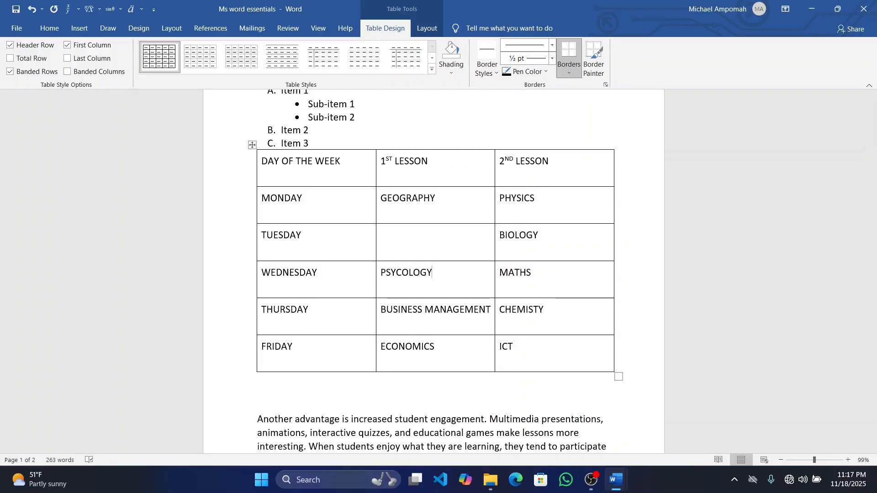
{"action": "left_click", "coordinate": [382, 235]}
{"action": "type", "text": "POLITICS"}
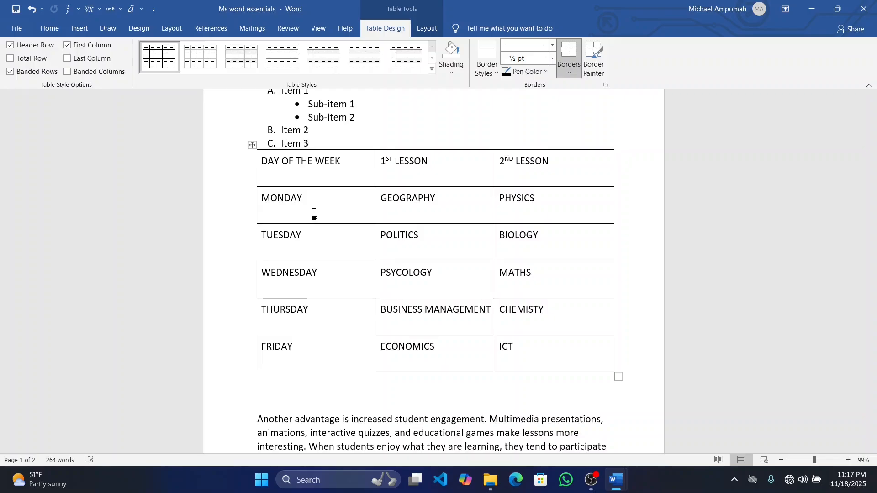
Try centring the whole selected table, and return it to left alignment
{"action": "left_click", "coordinate": [251, 147]}
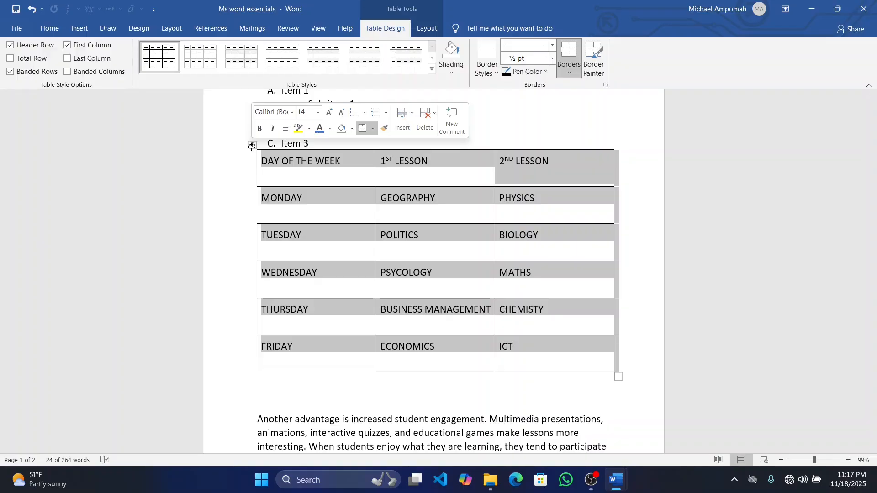
{"action": "left_click", "coordinate": [51, 30]}
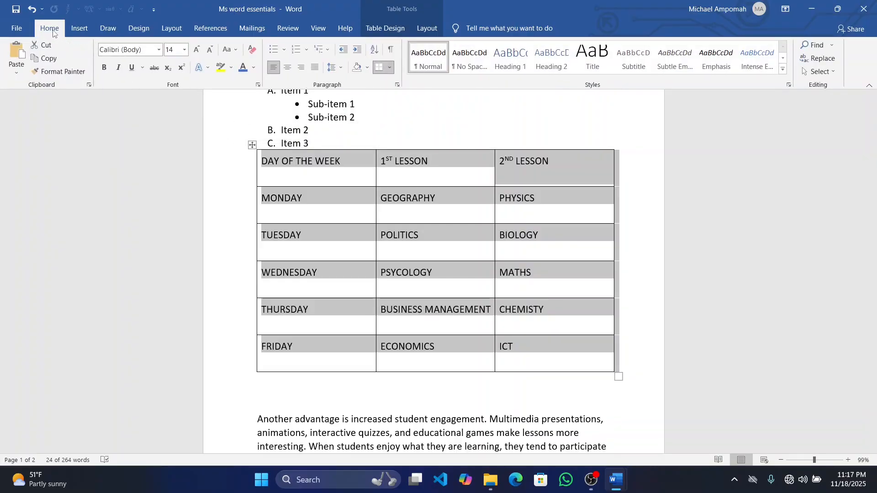
{"action": "left_click", "coordinate": [290, 71]}
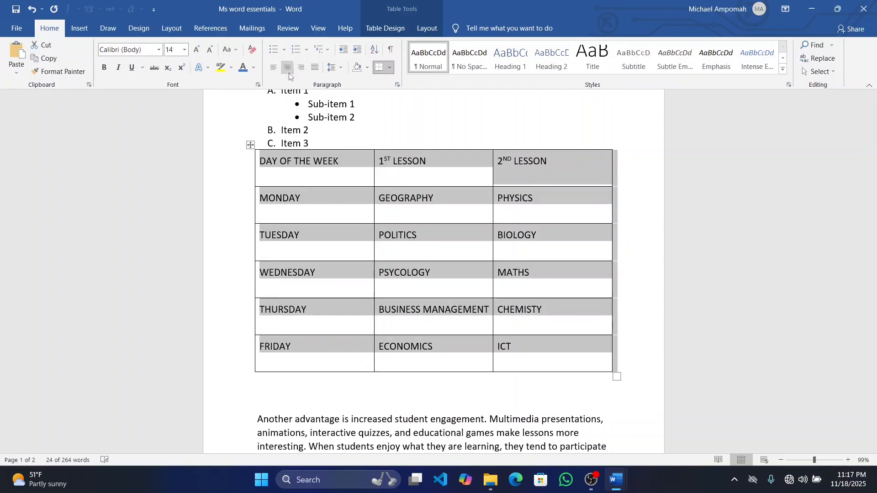
{"action": "left_click", "coordinate": [289, 73]}
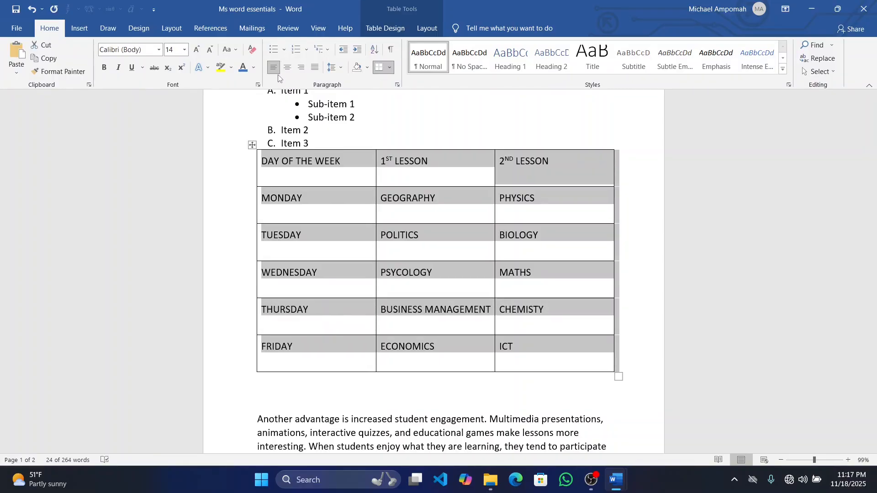
{"action": "left_click", "coordinate": [537, 355]}
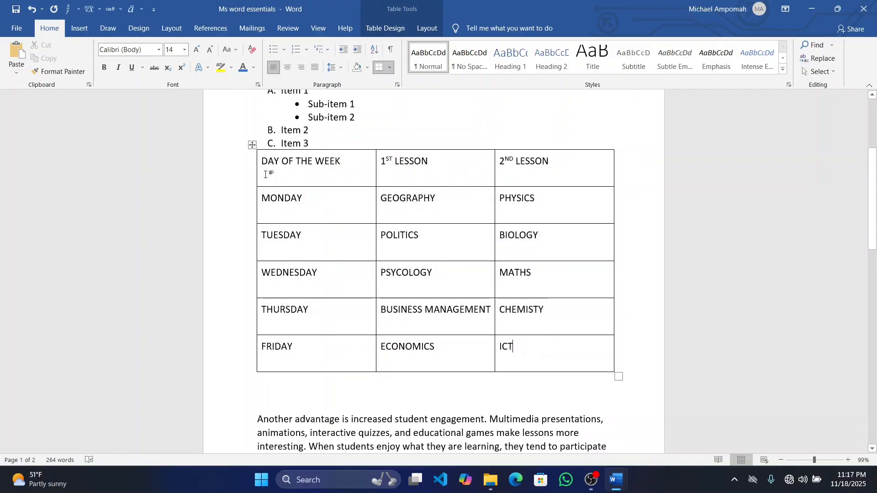
Centre the timetable table on the page, and centre the text in all of its cells
{"action": "left_click", "coordinate": [252, 146]}
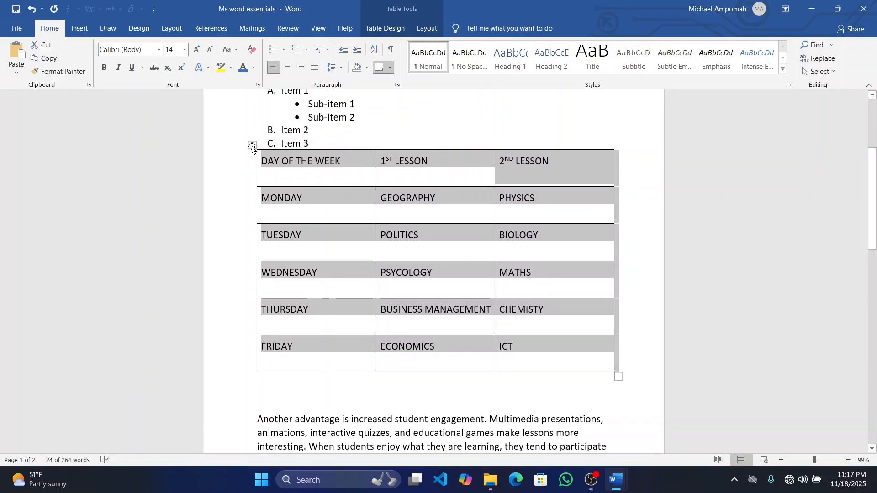
{"action": "key", "text": "ctrl+e"}
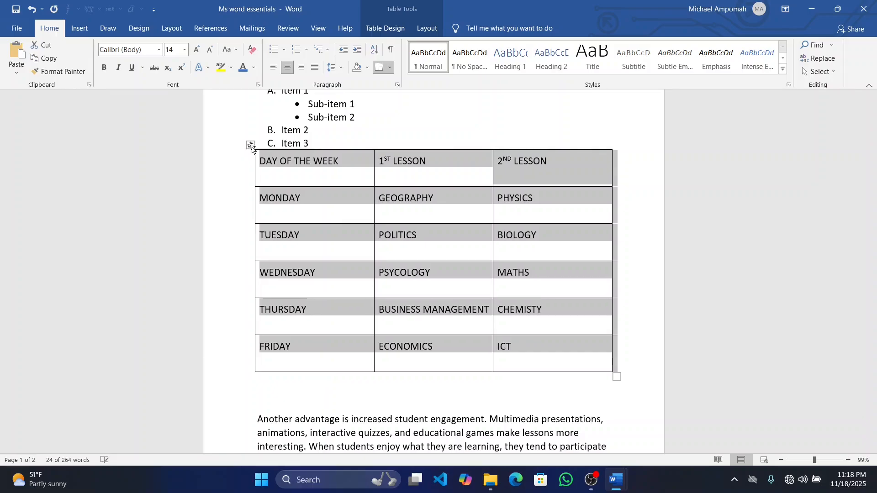
{"action": "left_click", "coordinate": [313, 159]}
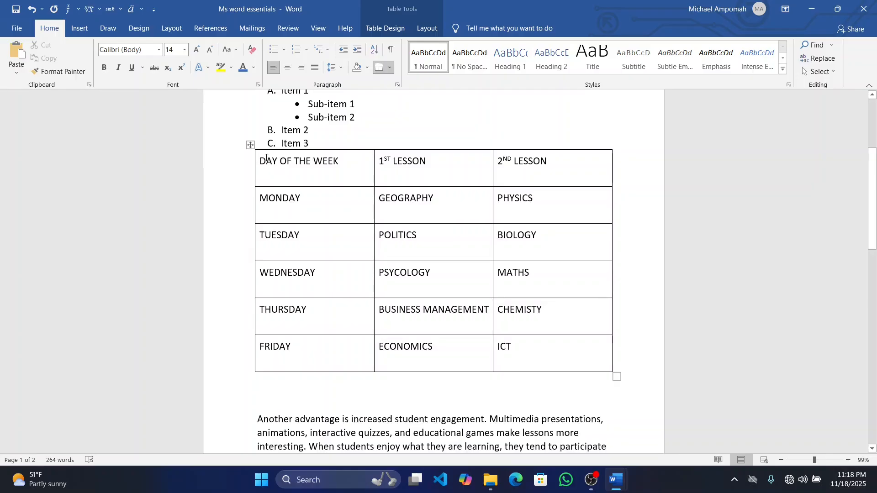
{"action": "left_click_drag", "start_coordinate": [259, 160], "coordinate": [517, 346]}
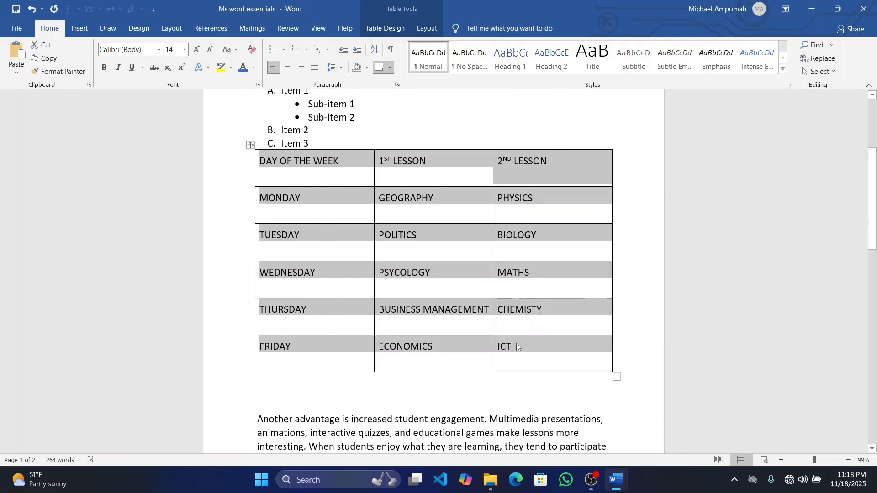
{"action": "key", "text": "ctrl+e"}
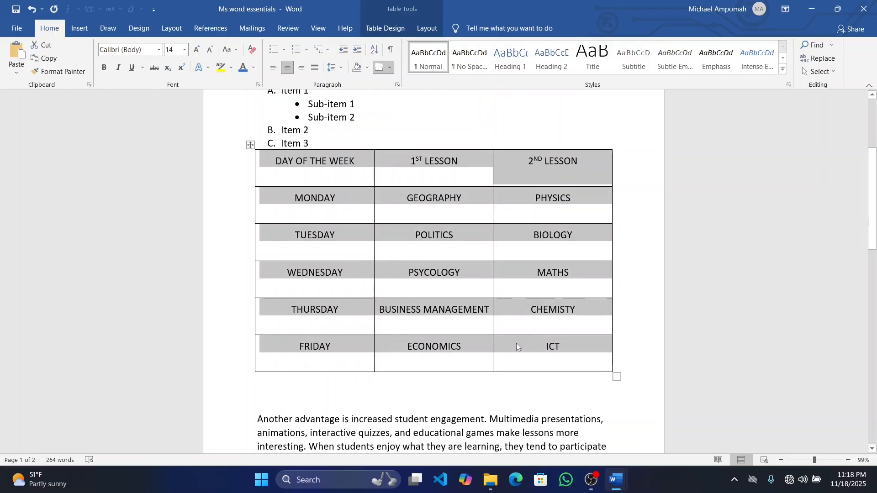
{"action": "left_click", "coordinate": [606, 414]}
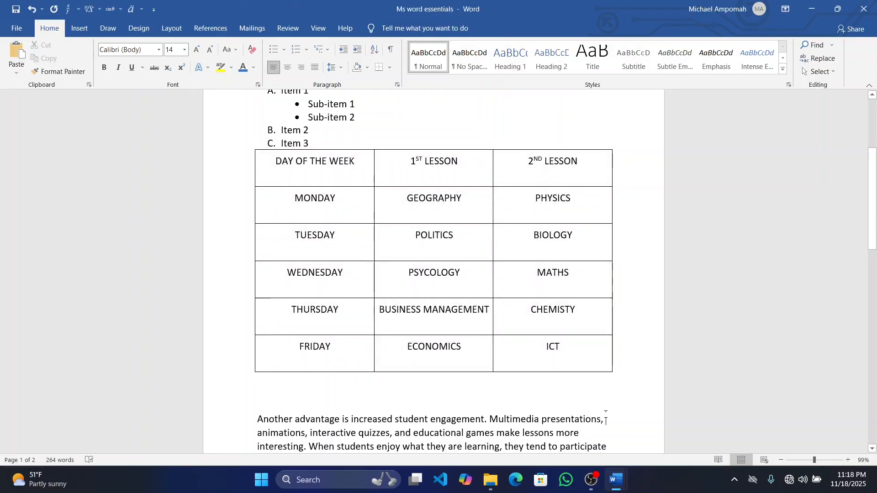
Apply the light blue Grid Tables style with a solid header row and banded rows to the whole table
{"action": "scroll", "coordinate": [605, 414], "scroll_direction": "down", "scroll_amount": 1}
{"action": "scroll", "coordinate": [605, 414], "scroll_direction": "up", "scroll_amount": 2}
{"action": "scroll", "coordinate": [605, 415], "scroll_direction": "up", "scroll_amount": 1}
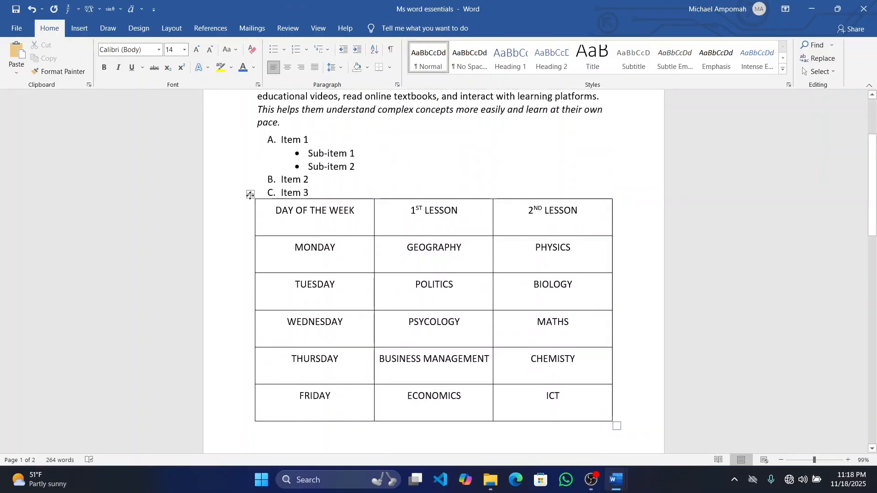
{"action": "left_click", "coordinate": [249, 196]}
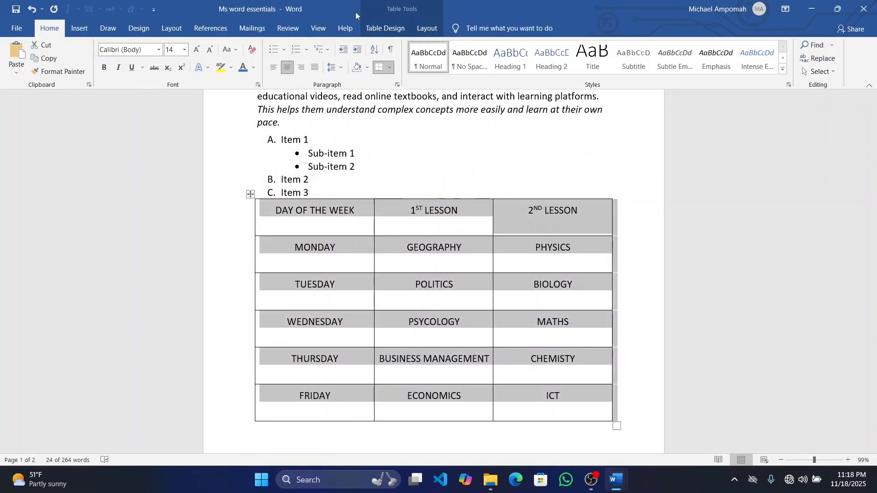
{"action": "left_click", "coordinate": [393, 30]}
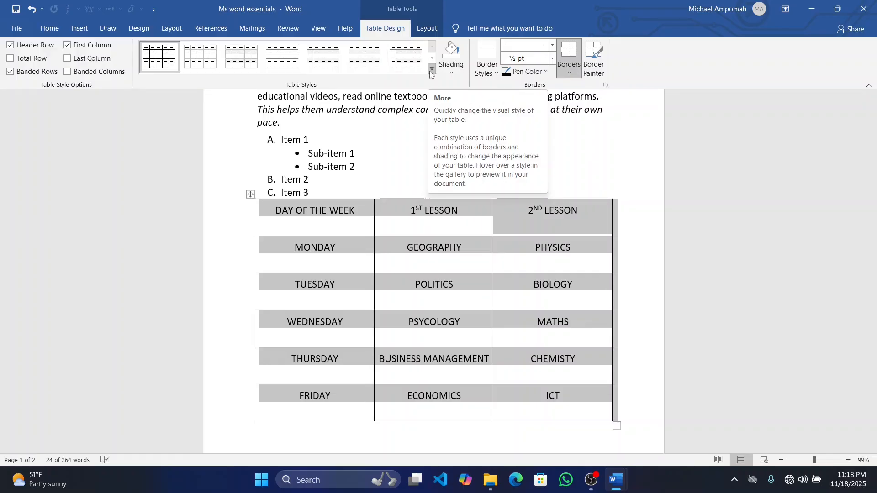
{"action": "left_click", "coordinate": [429, 71]}
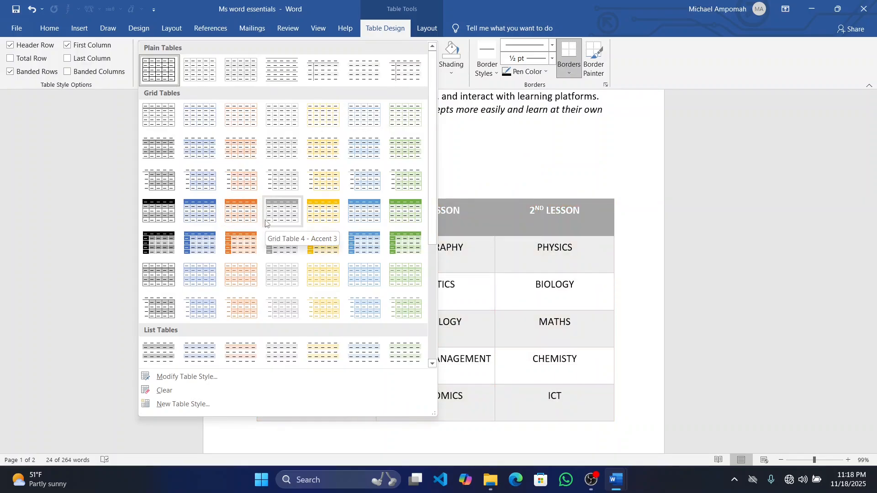
{"action": "left_click", "coordinate": [361, 211]}
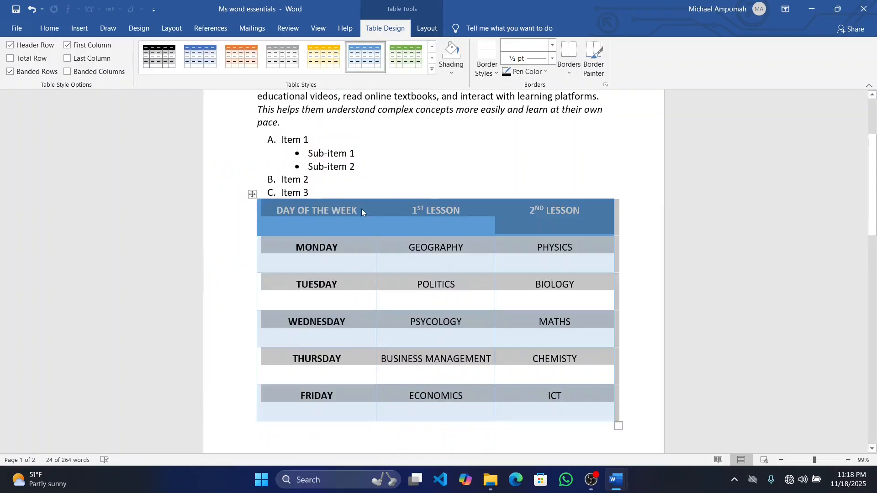
{"action": "left_click", "coordinate": [645, 230]}
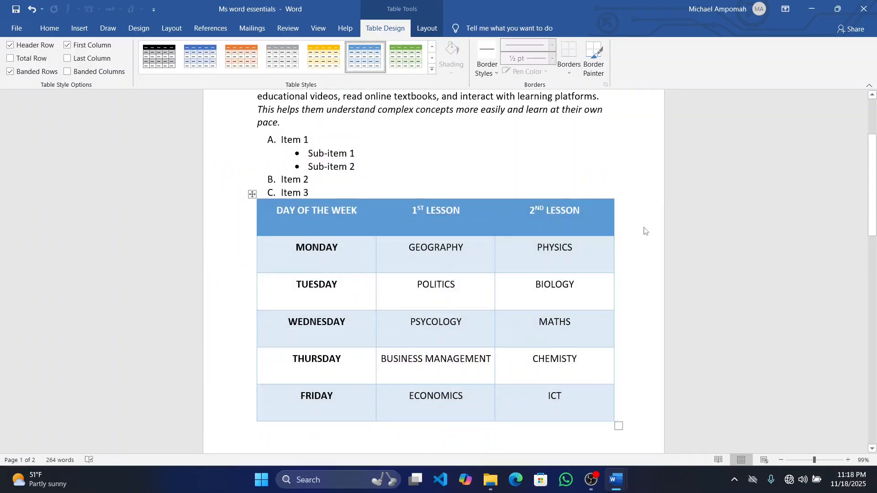
Add five blank lines above the "Another advantage" paragraph to make room below the timetable table
{"action": "scroll", "coordinate": [645, 230], "scroll_direction": "down", "scroll_amount": 1}
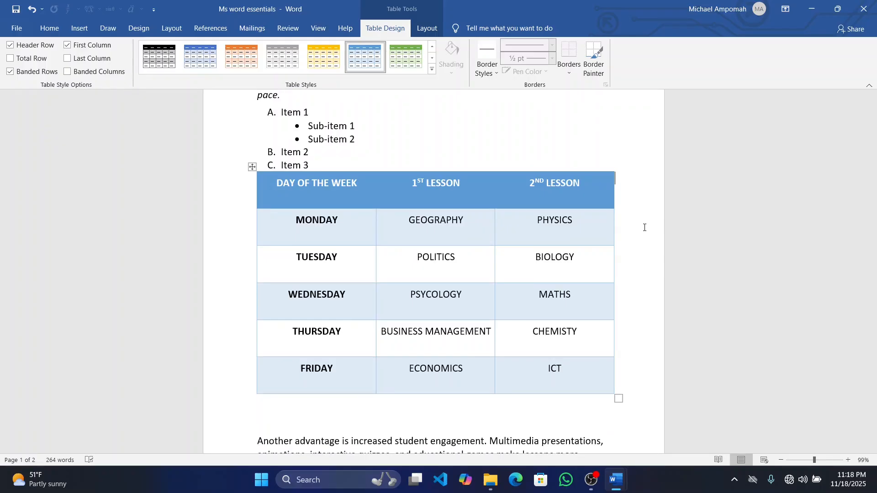
{"action": "scroll", "coordinate": [645, 228], "scroll_direction": "down", "scroll_amount": 4}
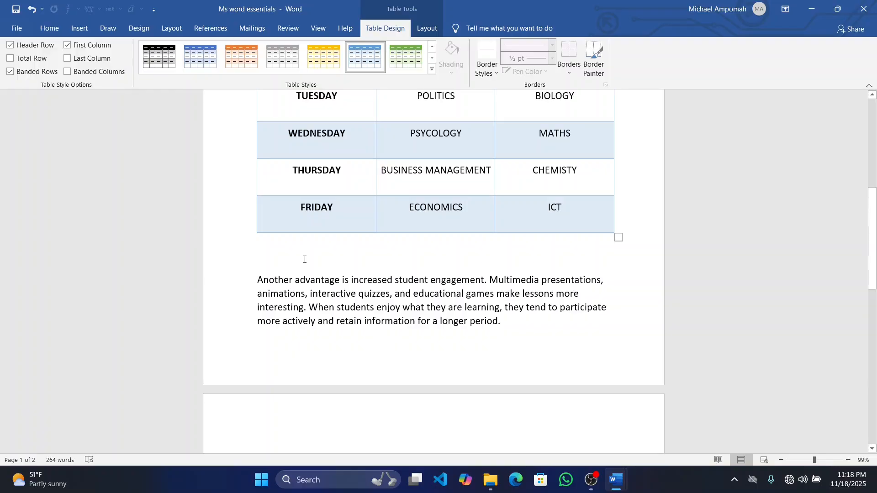
{"action": "scroll", "coordinate": [305, 259], "scroll_direction": "up", "scroll_amount": 5}
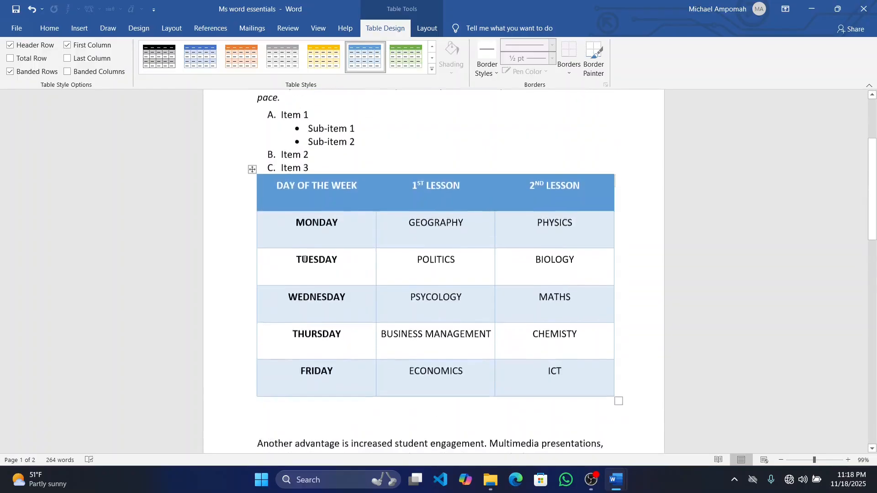
{"action": "scroll", "coordinate": [305, 260], "scroll_direction": "down", "scroll_amount": 2}
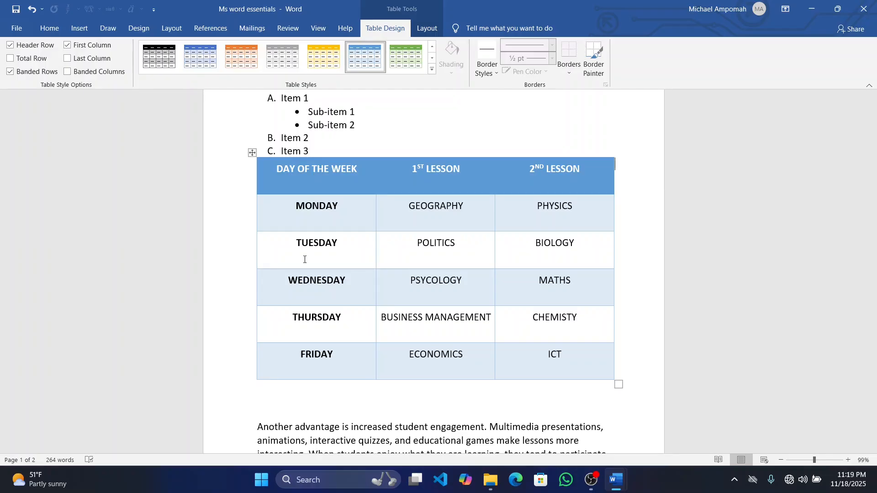
{"action": "scroll", "coordinate": [304, 259], "scroll_direction": "down", "scroll_amount": 3}
{"action": "left_click", "coordinate": [257, 290]}
{"action": "key", "text": "Return"}
{"action": "key", "text": "Return"}
{"action": "key", "text": "Return"}
{"action": "key", "text": "Return"}
{"action": "key", "text": "Return"}
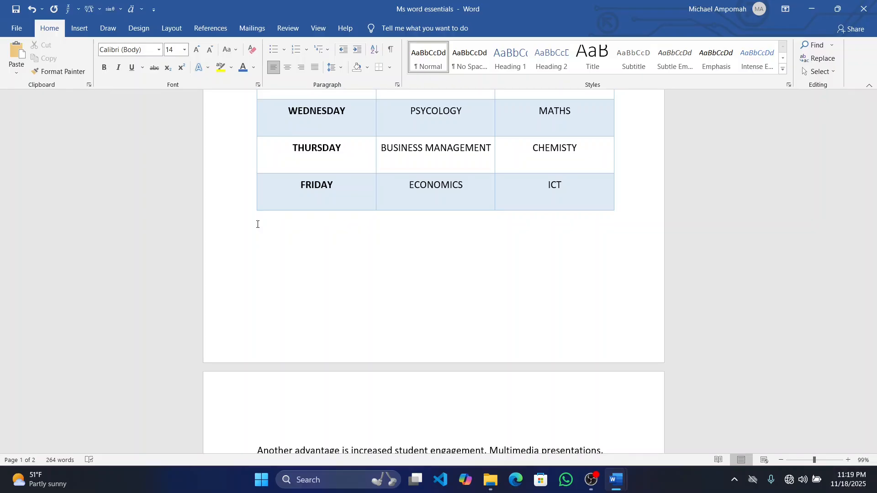
Draw a smiley face shape about 2 inches wide and high, centred below the timetable table
{"action": "left_click", "coordinate": [86, 27]}
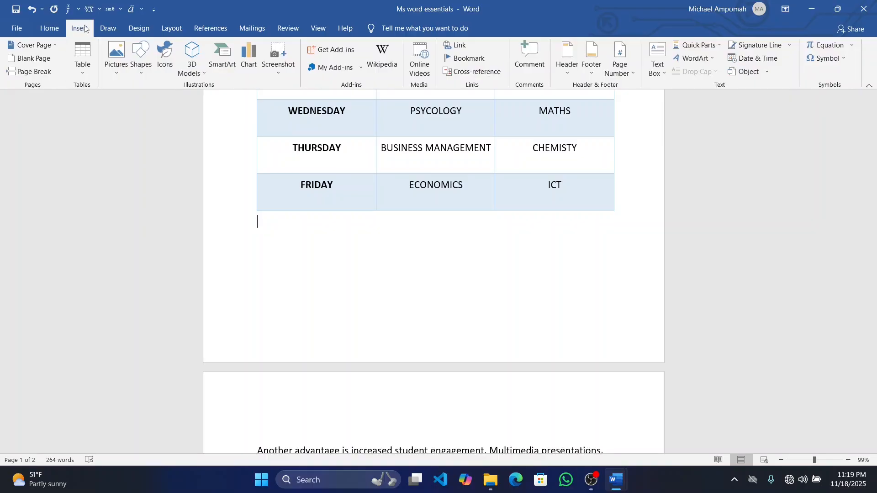
{"action": "left_click", "coordinate": [146, 75]}
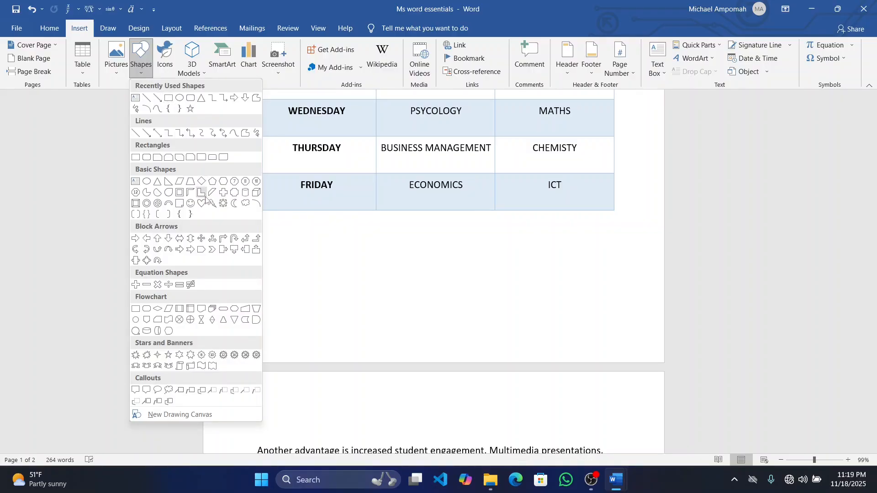
{"action": "left_click", "coordinate": [190, 204]}
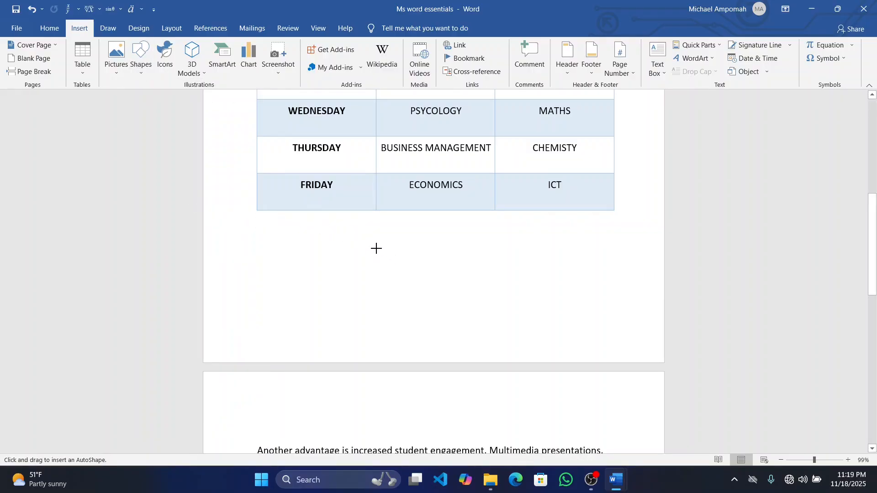
{"action": "left_click_drag", "start_coordinate": [382, 226], "coordinate": [491, 335]}
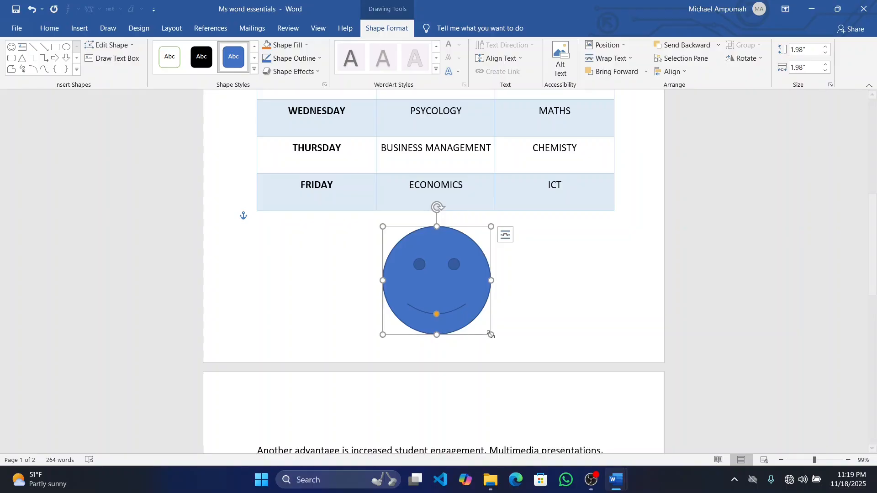
Set the smiley face to No Fill and make its outline black
{"action": "left_click", "coordinate": [306, 45]}
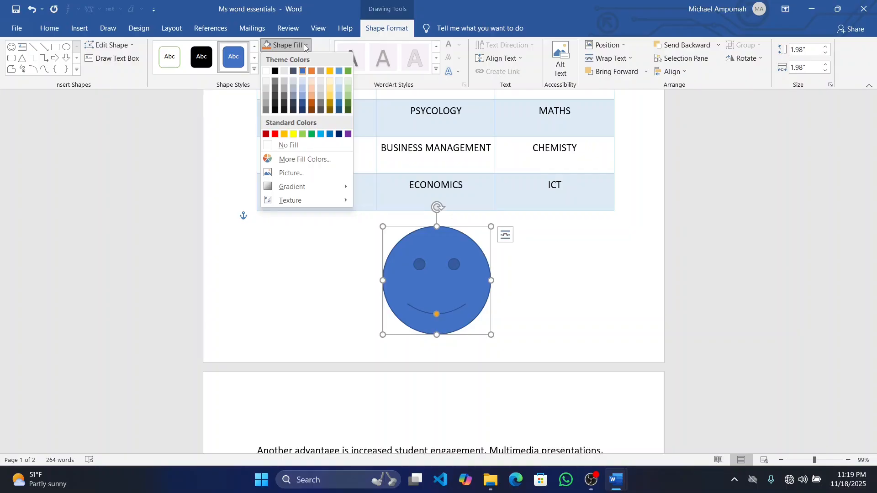
{"action": "left_click", "coordinate": [303, 90]}
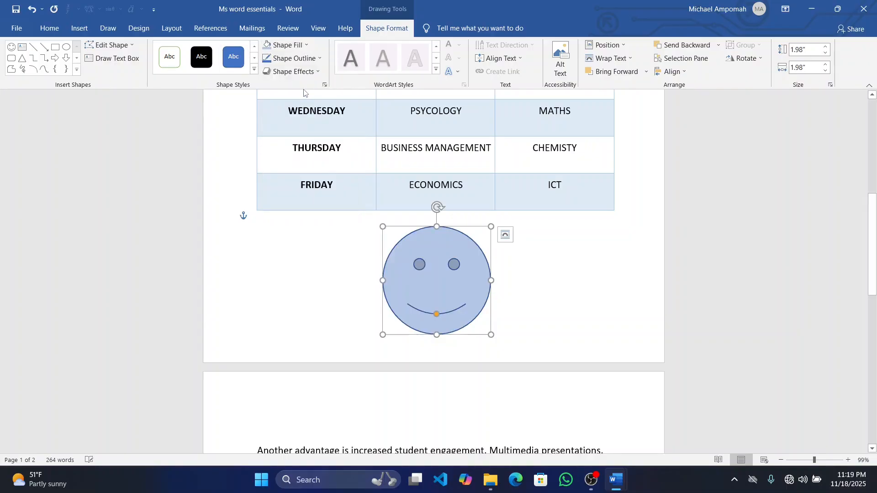
{"action": "left_click", "coordinate": [308, 45]}
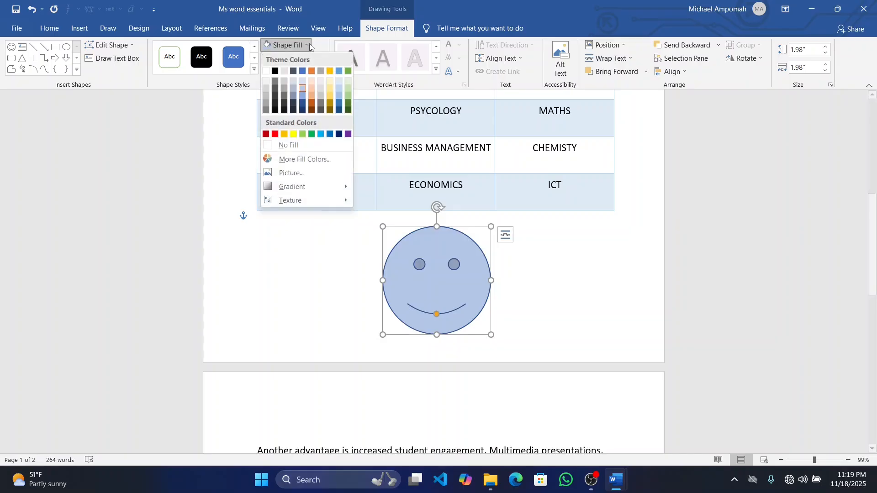
{"action": "left_click", "coordinate": [266, 146]}
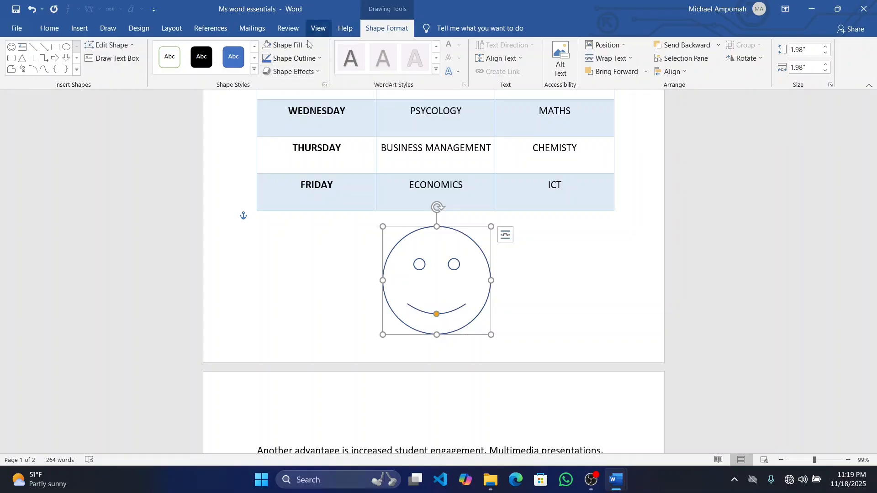
{"action": "left_click", "coordinate": [318, 60]}
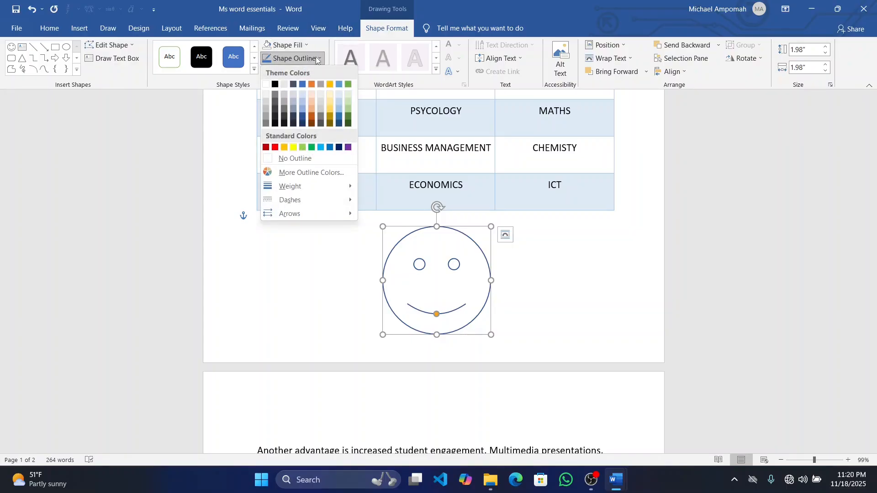
{"action": "left_click", "coordinate": [274, 84]}
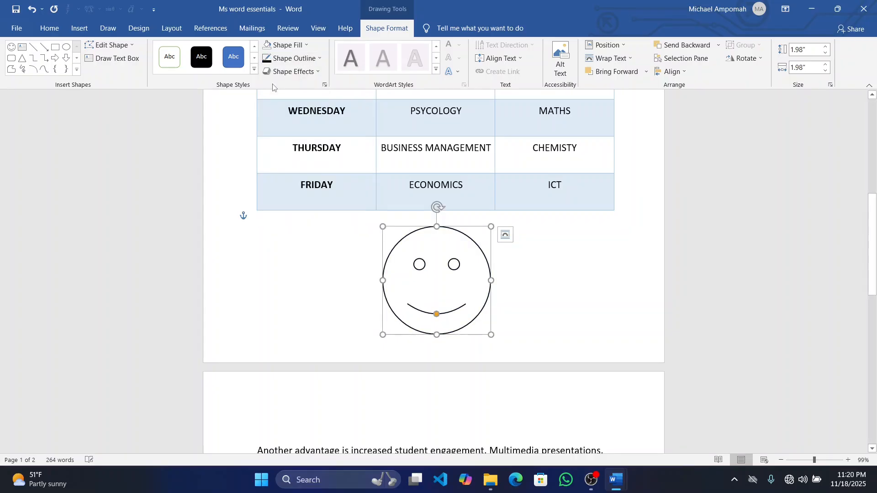
{"action": "left_click", "coordinate": [558, 300]}
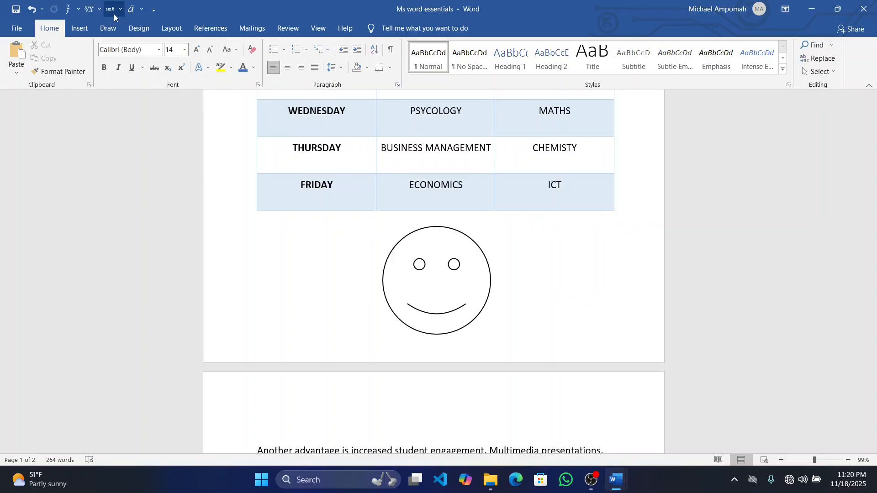
Draw an arrow about 1.4 inches wide and 0.6 inches high pointing to the smiley's right-hand eye, and colour it black
{"action": "left_click", "coordinate": [91, 28]}
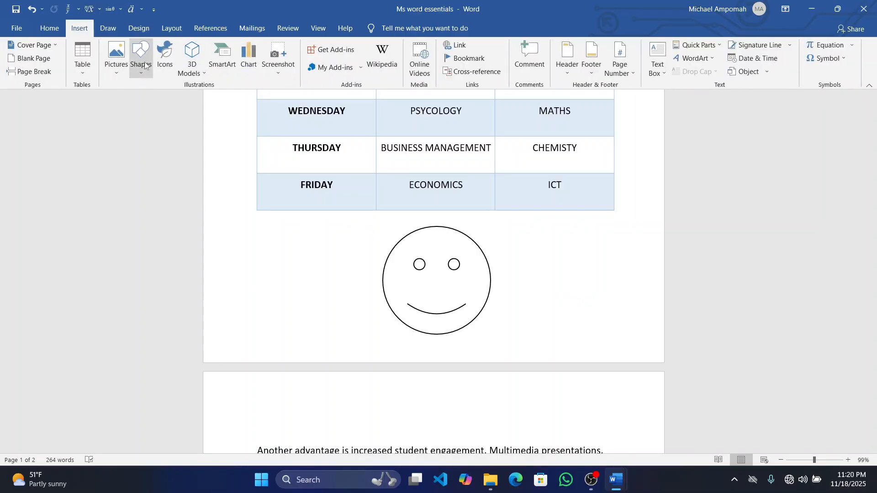
{"action": "left_click", "coordinate": [140, 72]}
{"action": "left_click", "coordinate": [168, 98]}
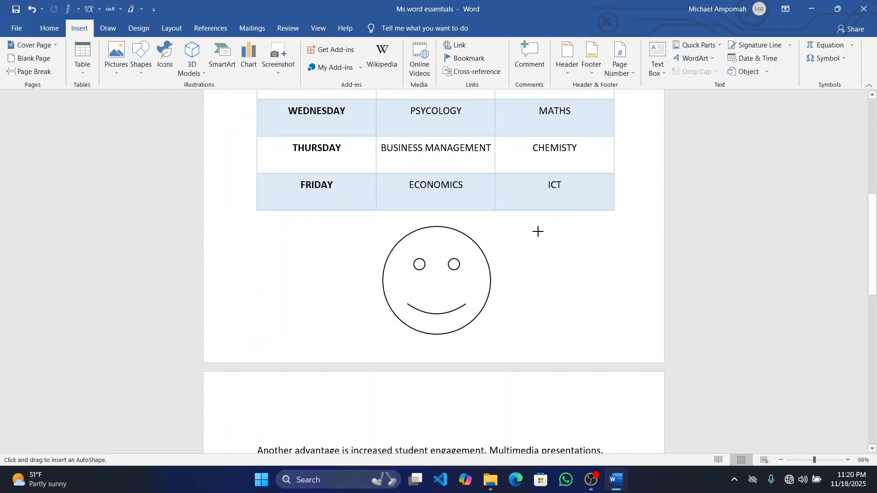
{"action": "left_click_drag", "start_coordinate": [538, 232], "coordinate": [462, 263]}
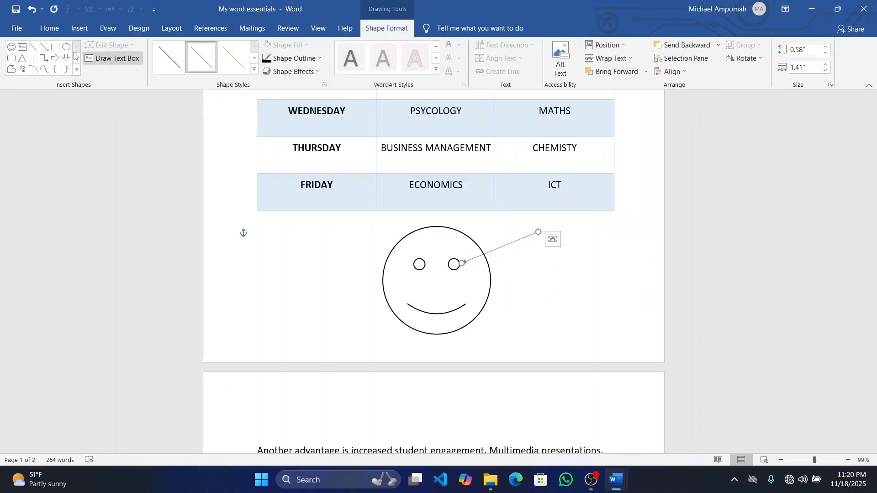
{"action": "left_click", "coordinate": [319, 59]}
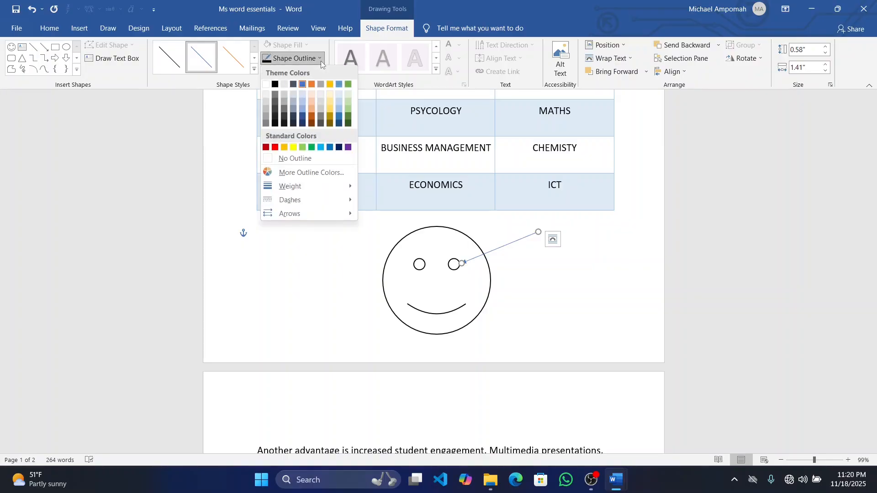
{"action": "left_click", "coordinate": [275, 85]}
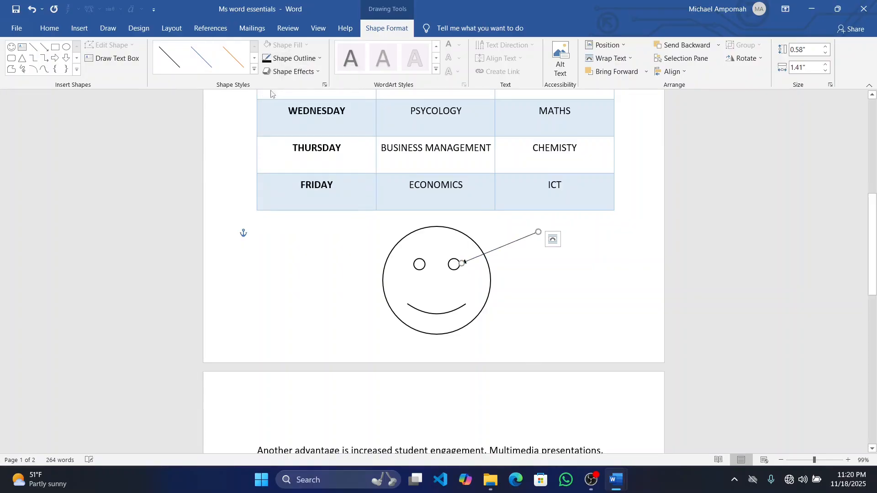
Draw a second arrow about 1.9 inches wide from the left of the smiley to its mouth, and colour it black
{"action": "left_click", "coordinate": [44, 46]}
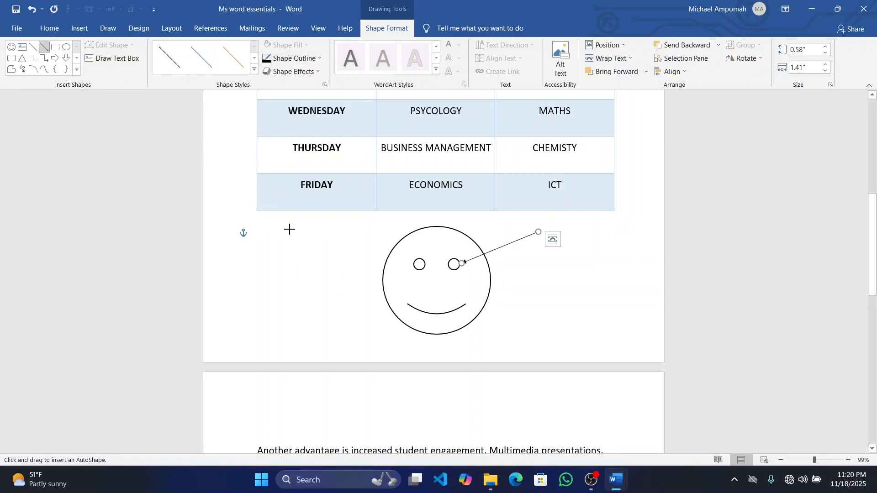
{"action": "left_click_drag", "start_coordinate": [315, 318], "coordinate": [420, 311]}
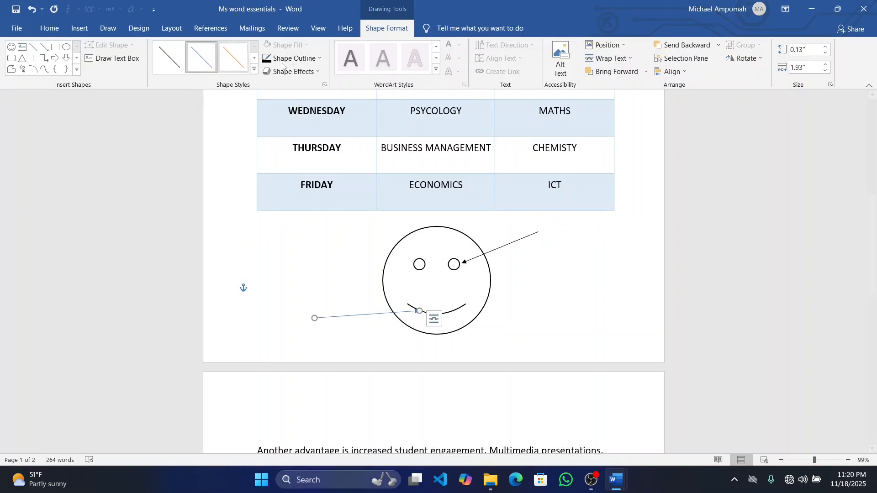
{"action": "left_click", "coordinate": [308, 58]}
{"action": "left_click", "coordinate": [275, 85]}
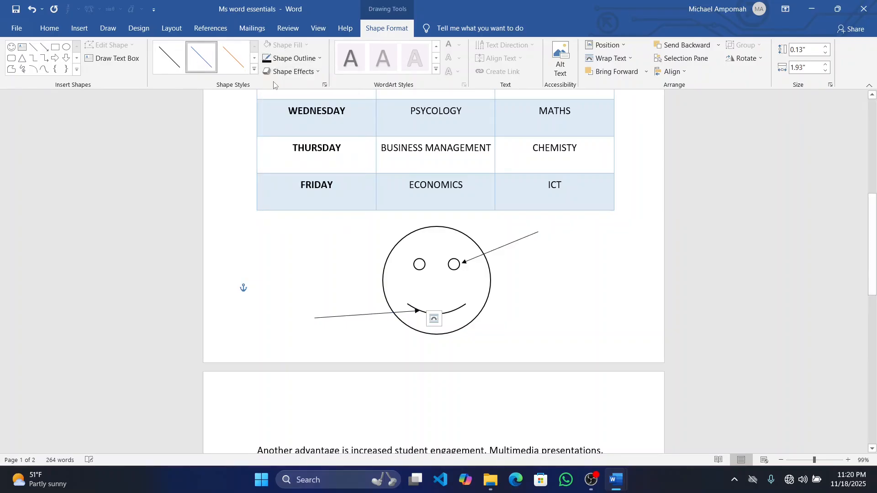
{"action": "left_click", "coordinate": [582, 284]}
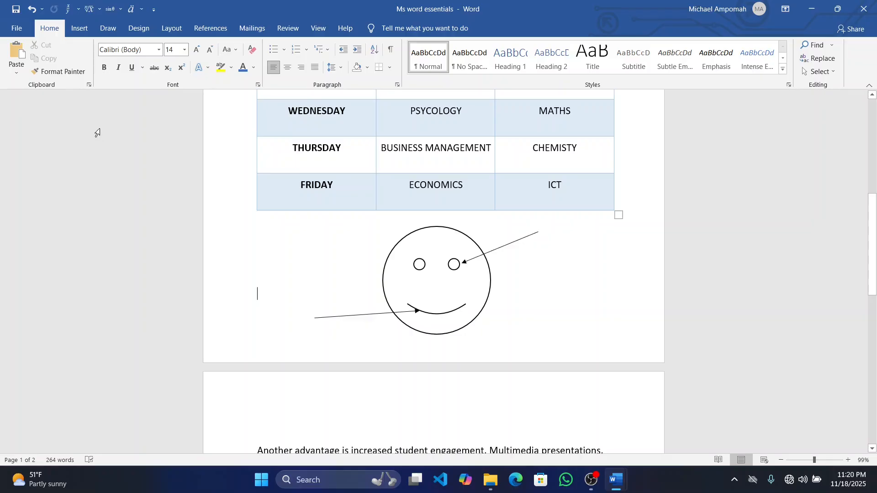
Insert a Simple Text Box at the tail of the eye arrow and replace its placeholder text with "Eyes"
{"action": "left_click", "coordinate": [77, 33]}
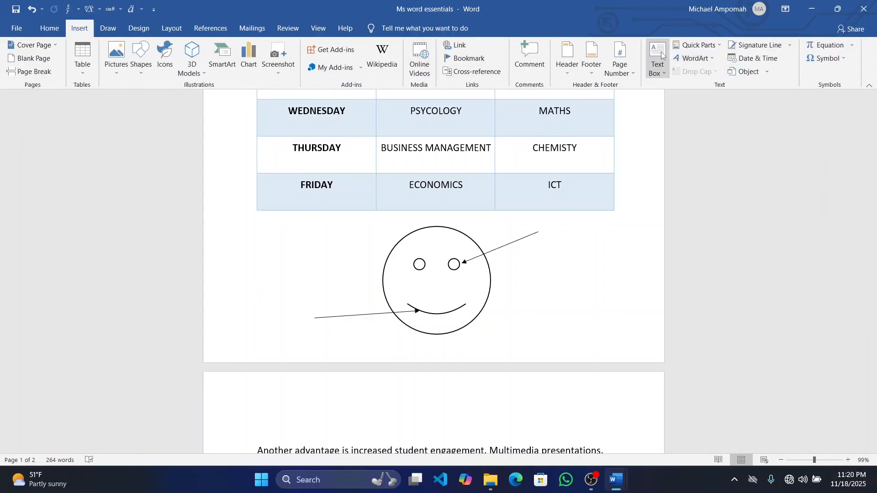
{"action": "left_click", "coordinate": [665, 72]}
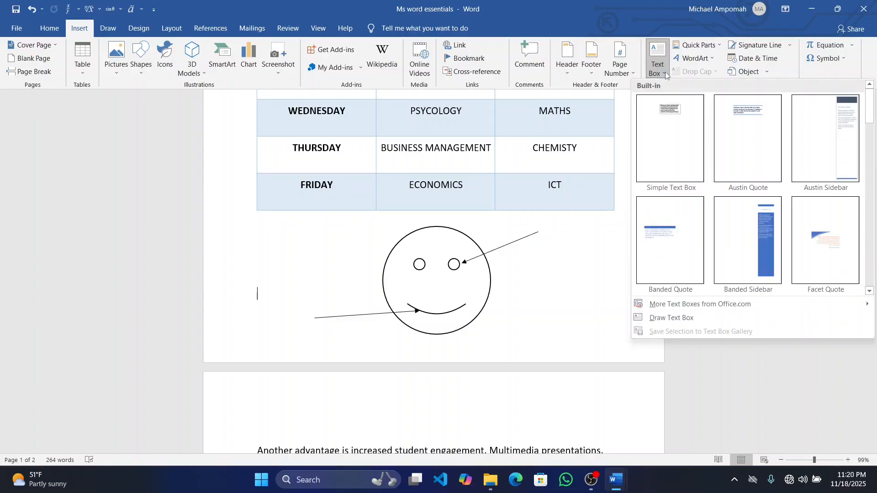
{"action": "left_click", "coordinate": [684, 155]}
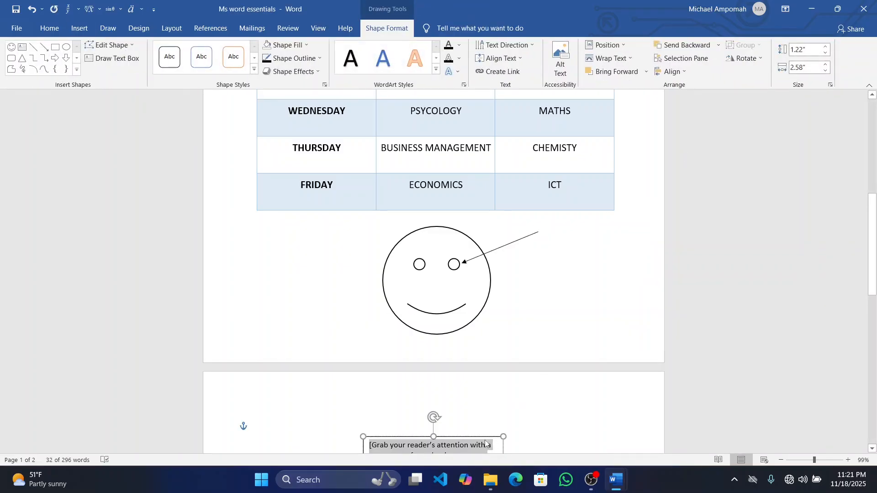
{"action": "left_click_drag", "start_coordinate": [437, 437], "coordinate": [641, 233]}
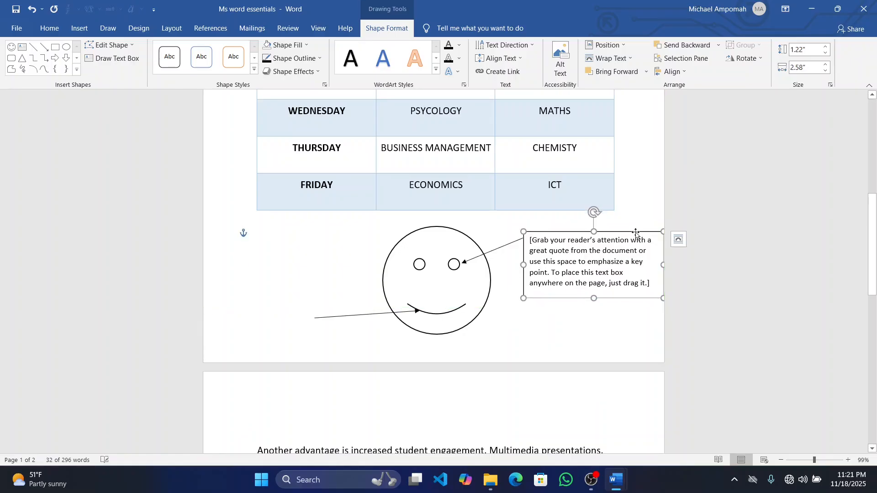
{"action": "left_click", "coordinate": [638, 289]}
{"action": "key", "text": "Delete"}
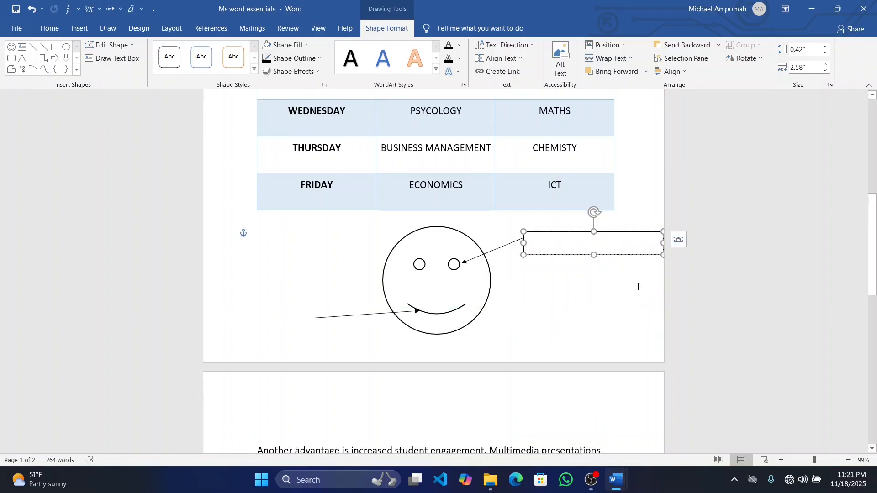
{"action": "type", "text": "Eyes"}
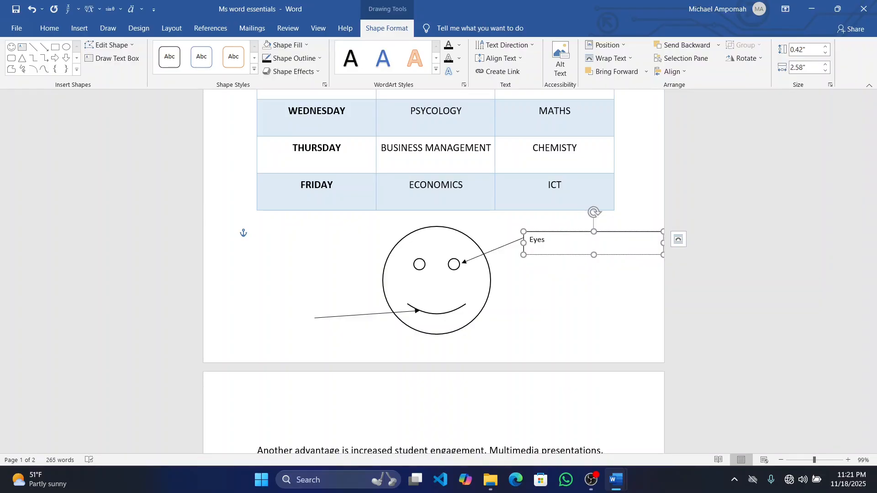
{"action": "left_click", "coordinate": [601, 340]}
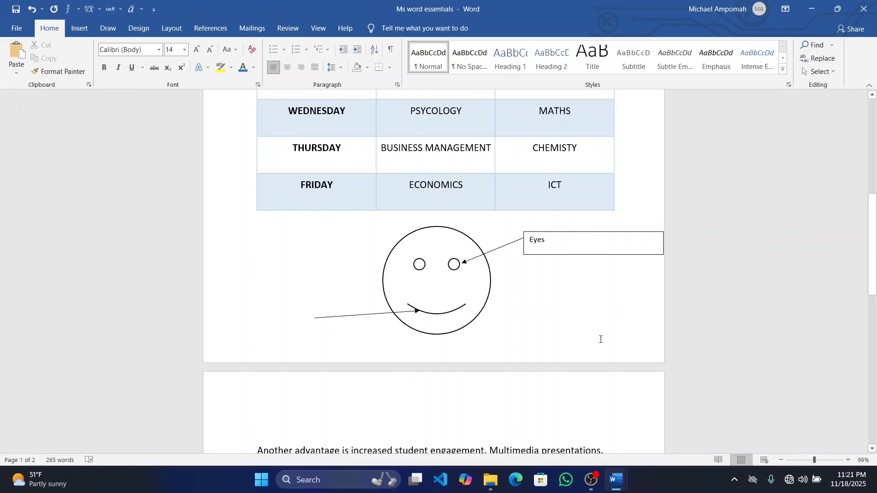
Remove the outline of the "Eyes" text box
{"action": "left_click", "coordinate": [589, 254]}
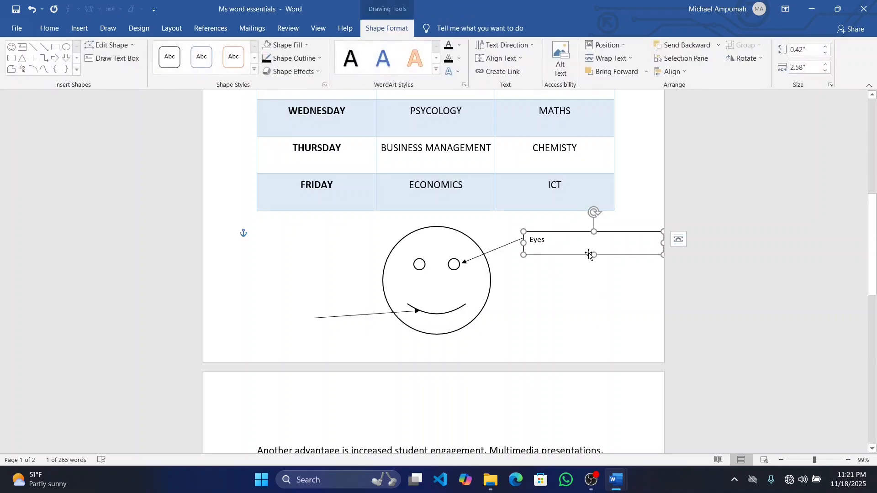
{"action": "left_click", "coordinate": [320, 59]}
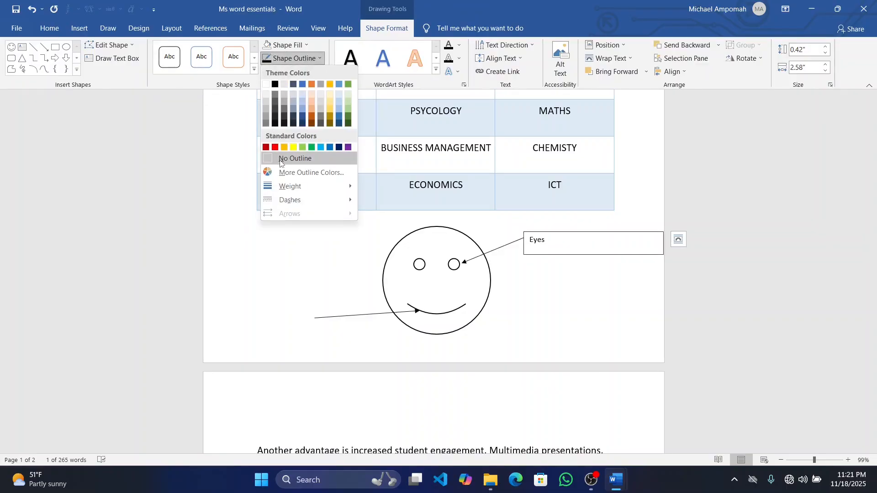
{"action": "left_click", "coordinate": [292, 159]}
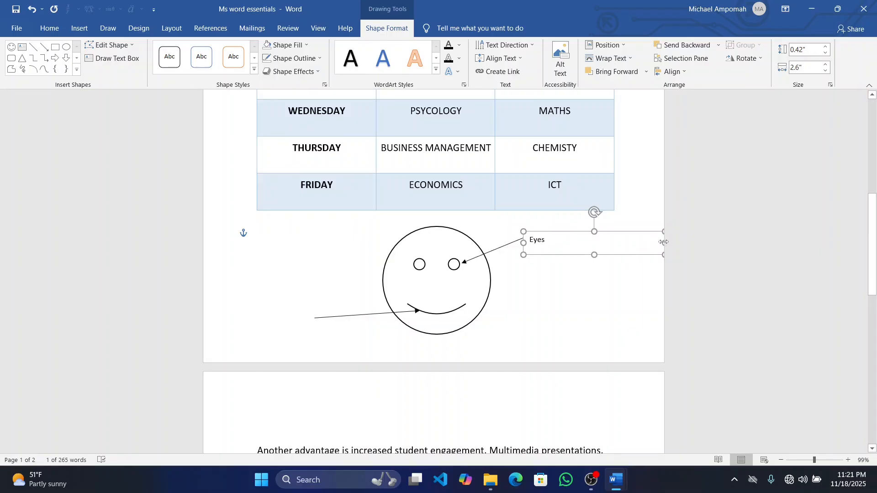
Narrow the "Eyes" text box to about 0.55 inches and remove its fill
{"action": "left_click_drag", "start_coordinate": [661, 244], "coordinate": [553, 232]}
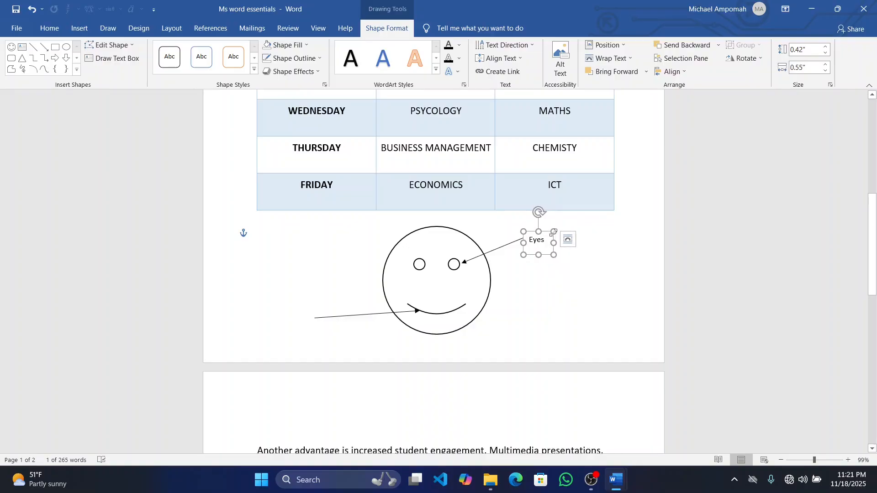
{"action": "left_click", "coordinate": [306, 45]}
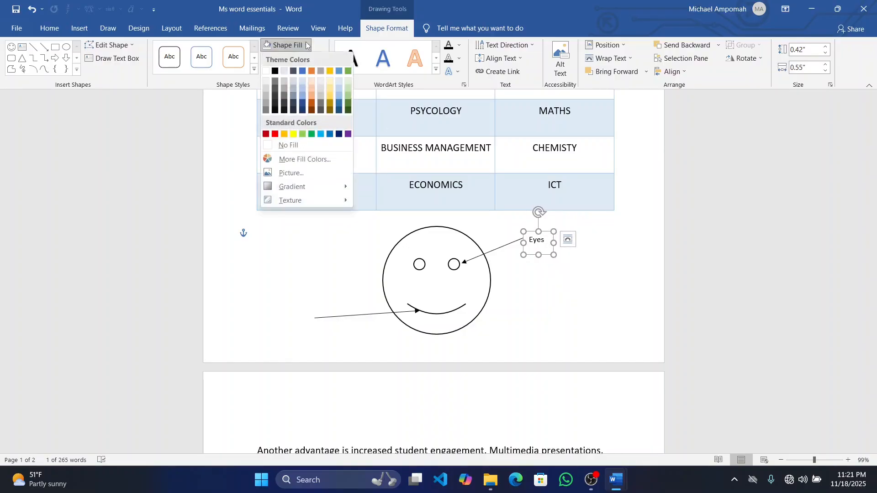
{"action": "left_click", "coordinate": [278, 145]}
{"action": "key", "text": "ctrl+z"}
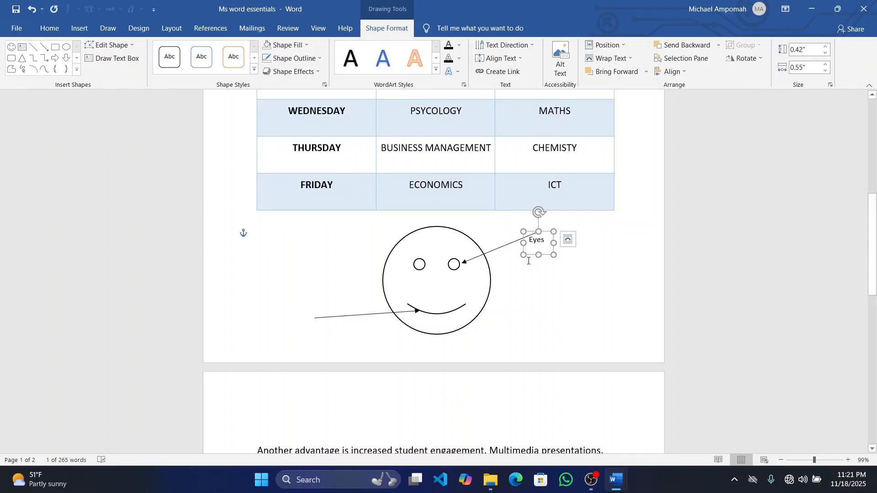
Move the "Eyes" text box to the tail end of the eye arrow and copy it
{"action": "left_click", "coordinate": [539, 248]}
{"action": "left_click_drag", "start_coordinate": [552, 236], "coordinate": [563, 221]}
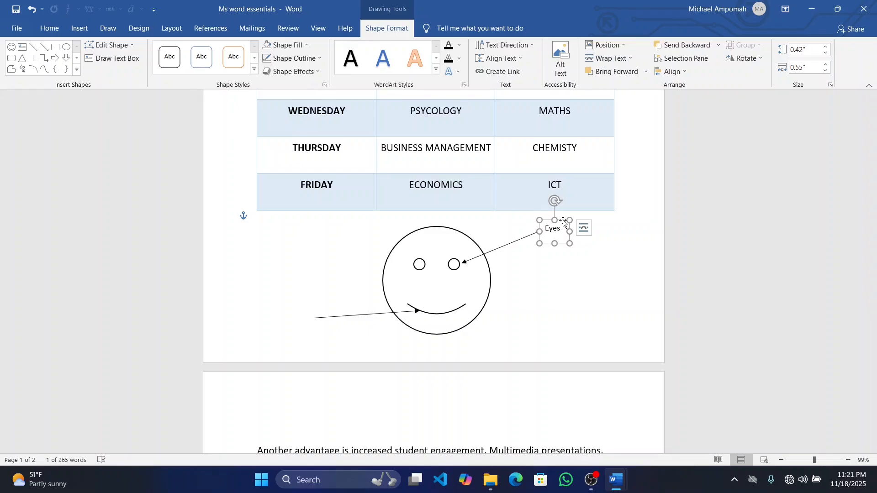
{"action": "right_click", "coordinate": [565, 222]}
{"action": "left_click", "coordinate": [591, 243]}
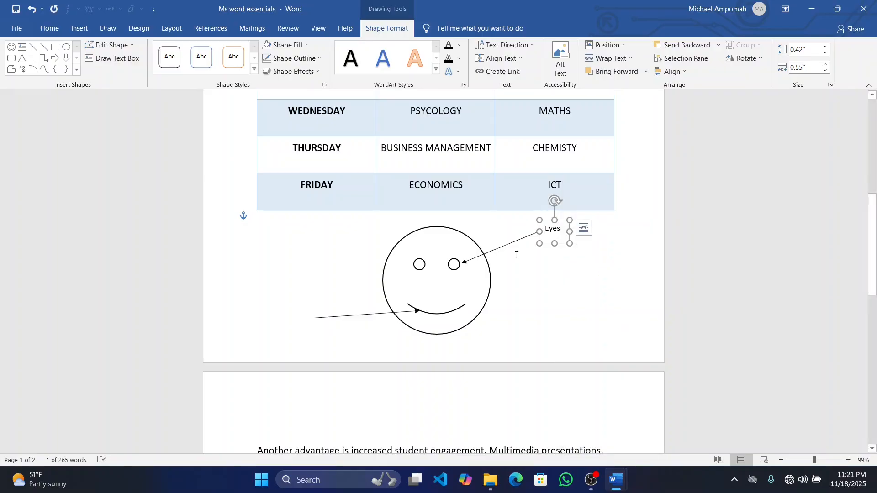
Paste the copied text box left of the smiley and shift it closer to the mouth arrow's tail
{"action": "right_click", "coordinate": [269, 310]}
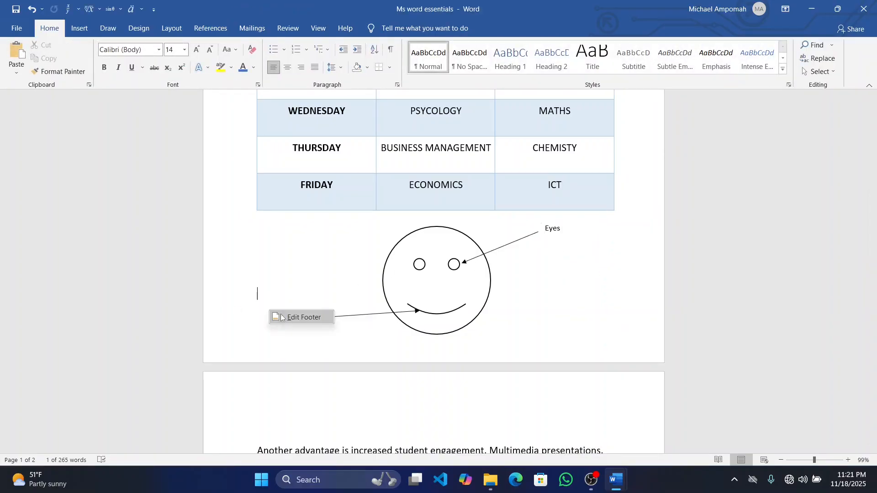
{"action": "left_click", "coordinate": [260, 292]}
{"action": "right_click", "coordinate": [260, 292]}
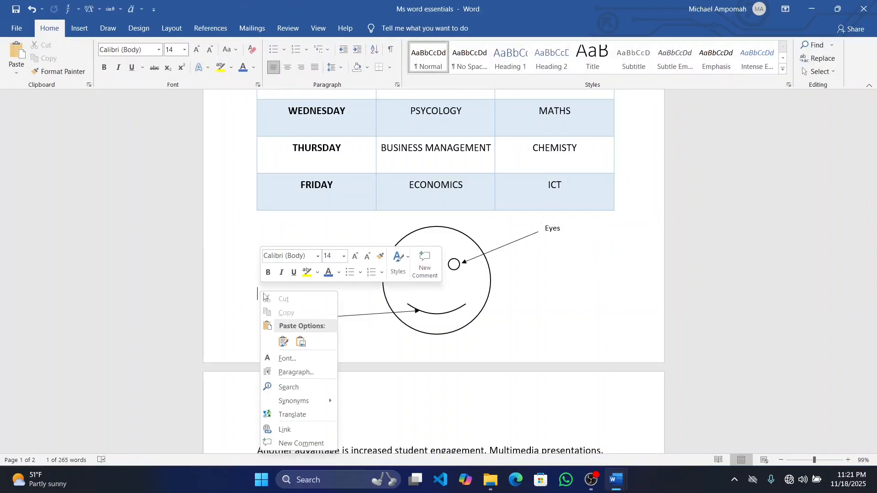
{"action": "left_click", "coordinate": [282, 342]}
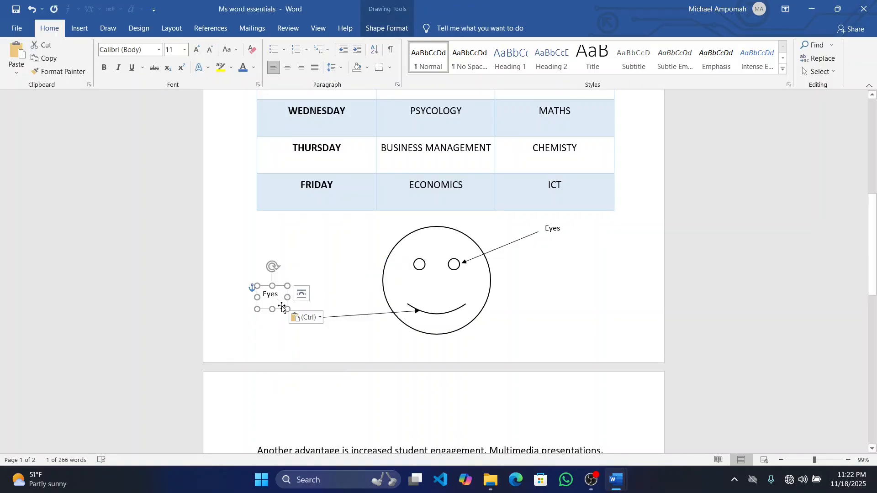
{"action": "left_click_drag", "start_coordinate": [280, 309], "coordinate": [294, 336]}
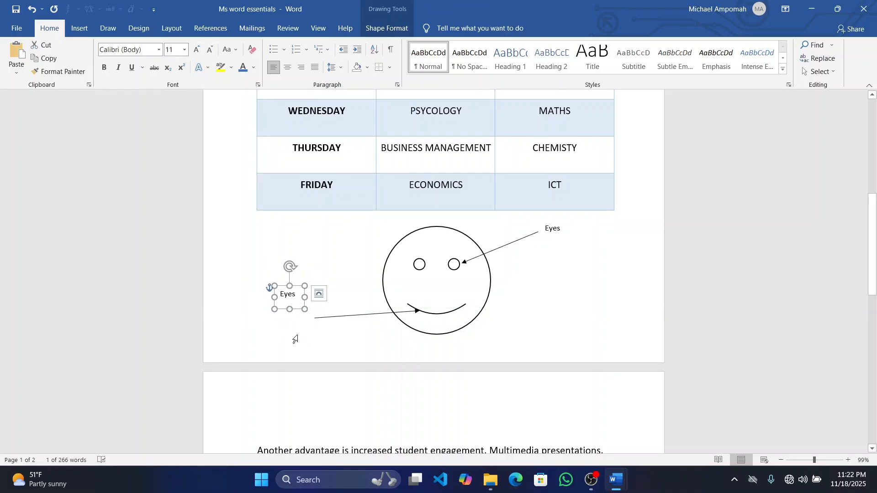
{"action": "left_click", "coordinate": [339, 316]}
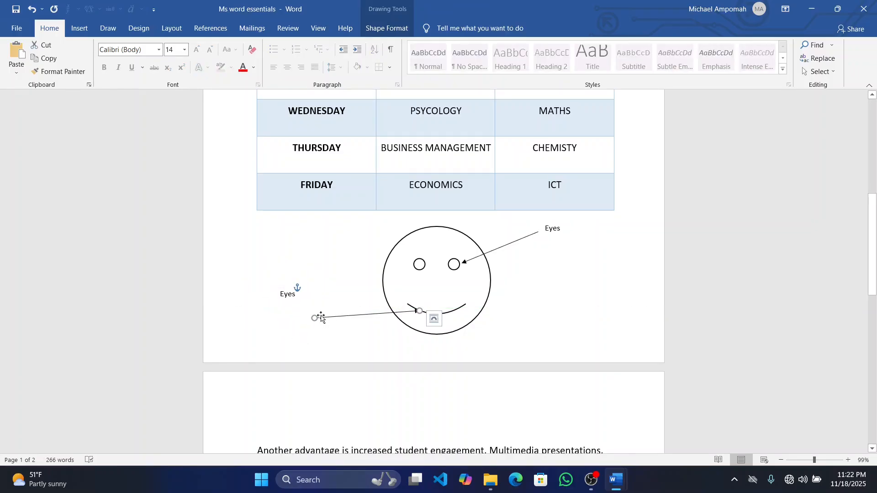
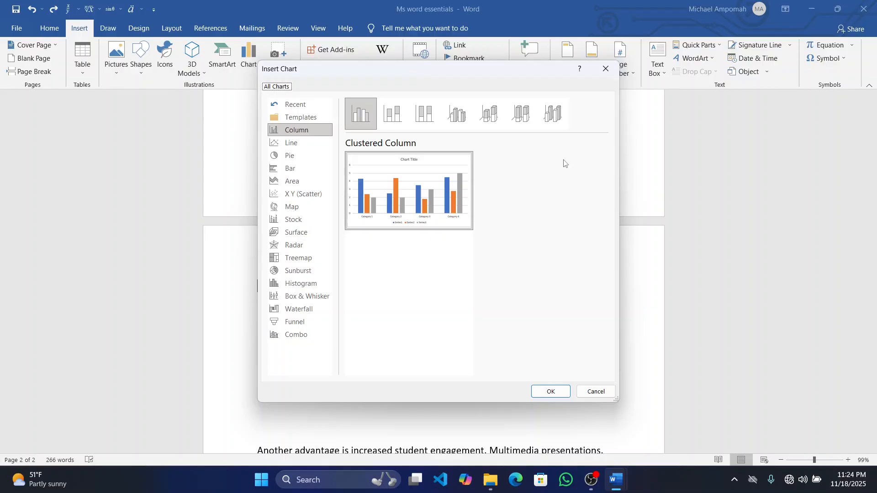
Insert a Stacked Column chart at the start of the second page
{"action": "left_click", "coordinate": [394, 114]}
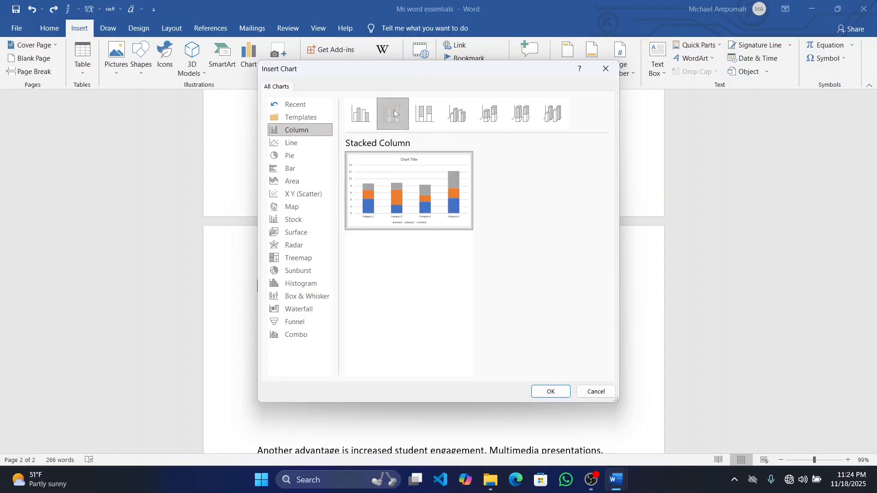
{"action": "left_click", "coordinate": [416, 119]}
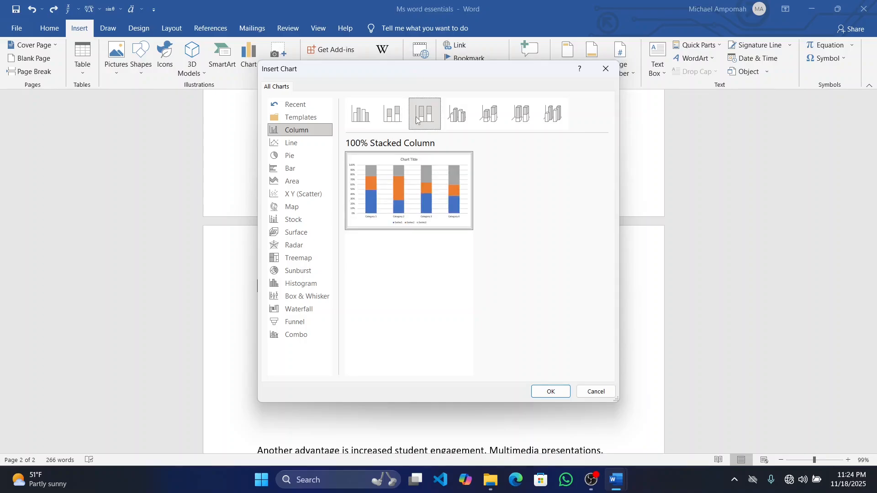
{"action": "left_click", "coordinate": [385, 124]}
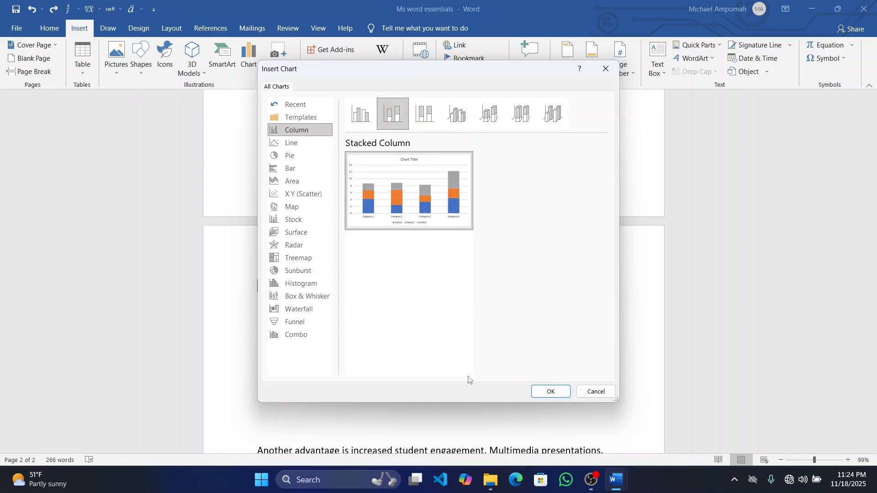
{"action": "left_click", "coordinate": [551, 393]}
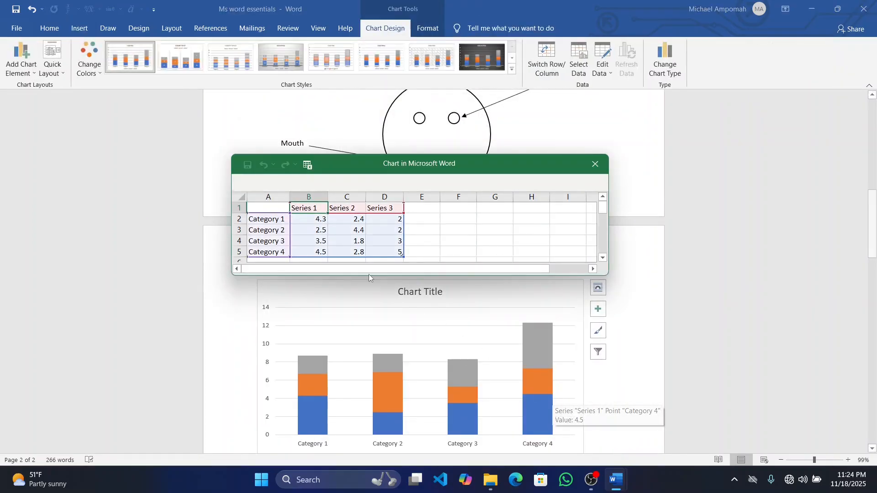
Clear the Series 2 and Series 3 values from the chart's data sheet
{"action": "scroll", "coordinate": [379, 230], "scroll_direction": "down", "scroll_amount": 1}
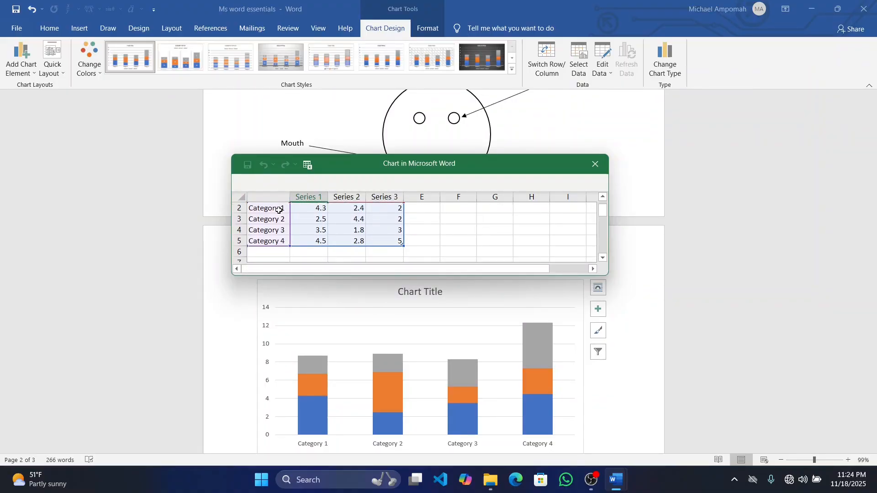
{"action": "scroll", "coordinate": [280, 214], "scroll_direction": "up", "scroll_amount": 1}
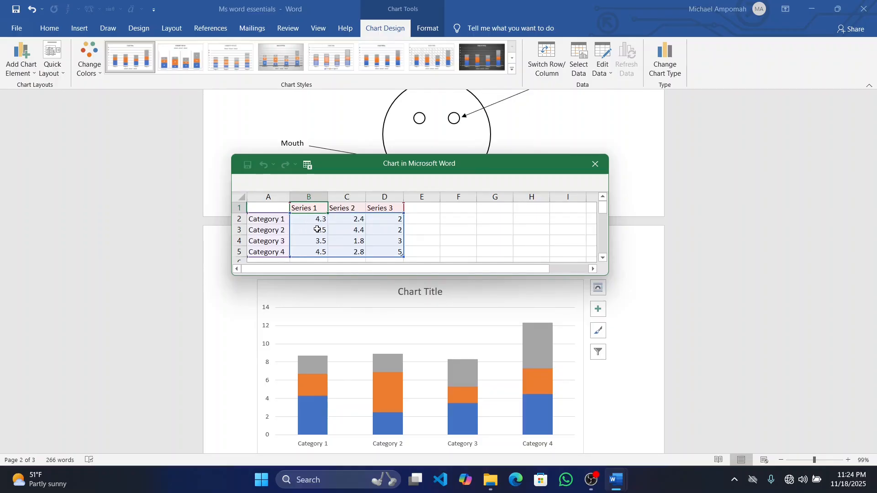
{"action": "scroll", "coordinate": [269, 244], "scroll_direction": "down", "scroll_amount": 1}
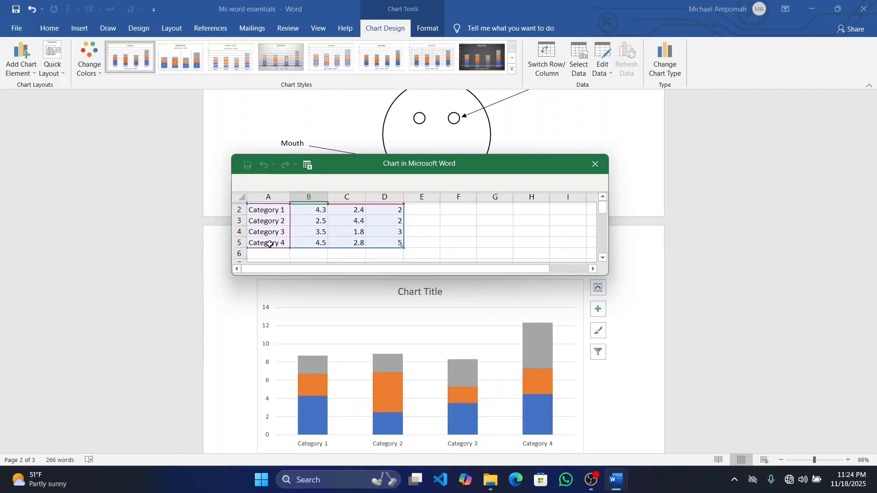
{"action": "scroll", "coordinate": [269, 244], "scroll_direction": "down", "scroll_amount": 1}
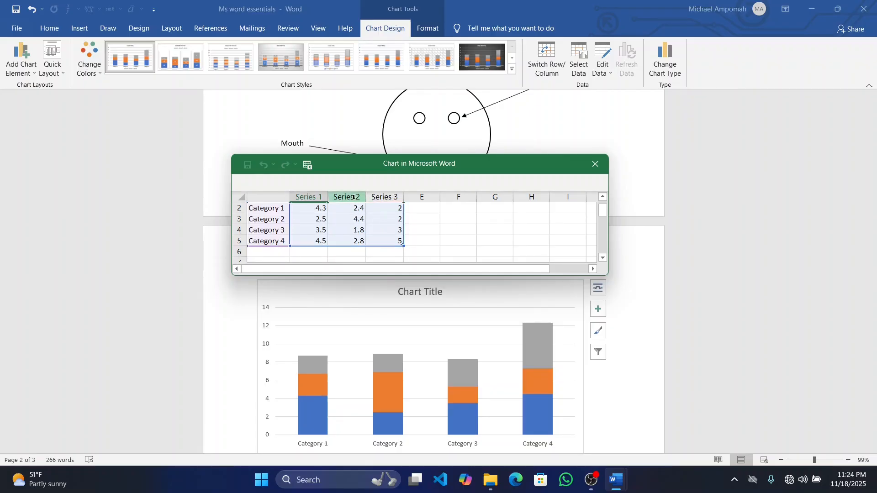
{"action": "left_click", "coordinate": [355, 197]}
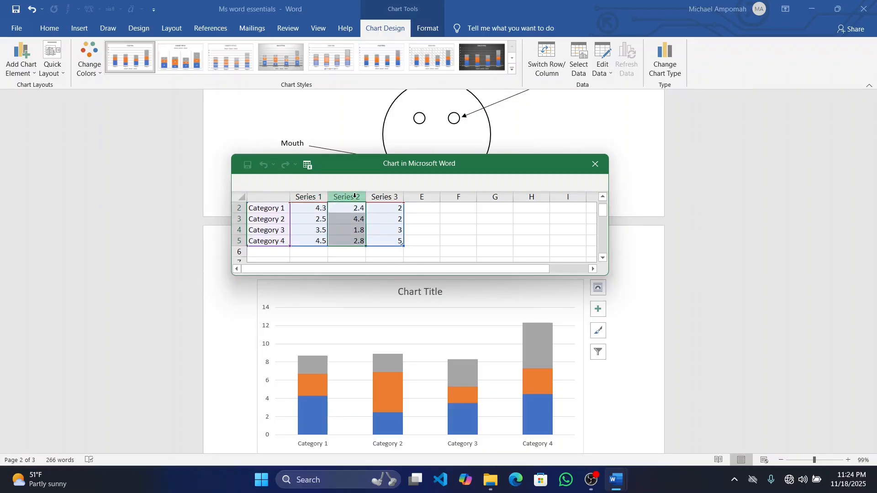
{"action": "key", "text": "Delete"}
{"action": "left_click", "coordinate": [379, 198]}
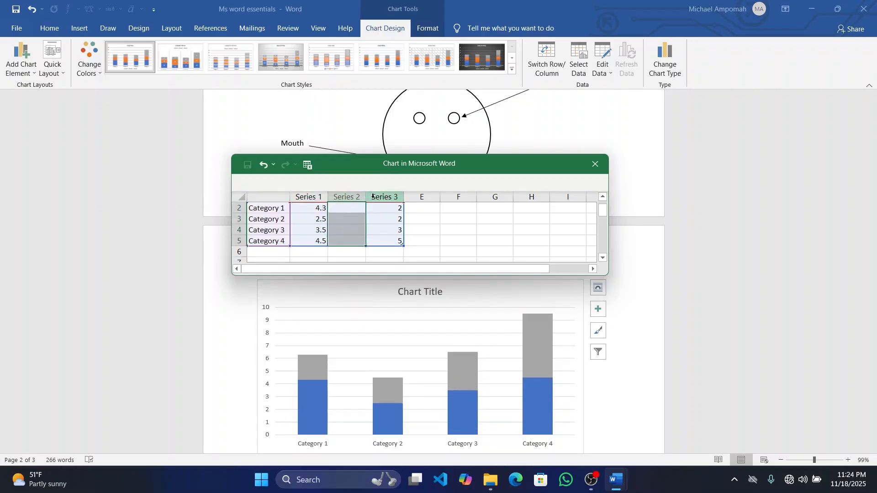
{"action": "key", "text": "Delete"}
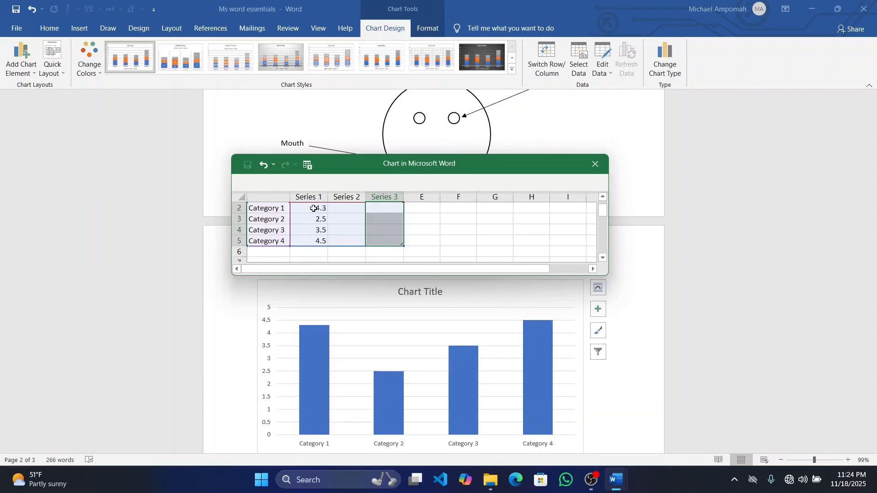
Rename the four chart categories as Jan, Feb, March and April in the data sheet
{"action": "left_click", "coordinate": [283, 209]}
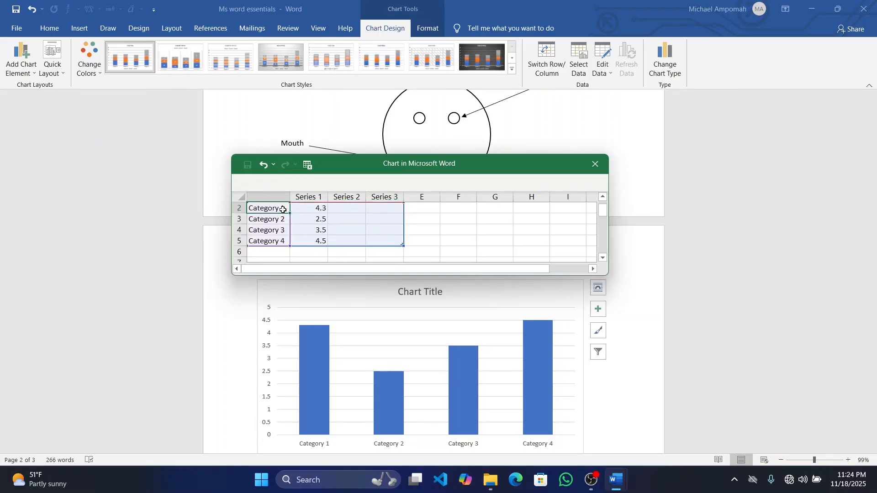
{"action": "type", "text": "J"}
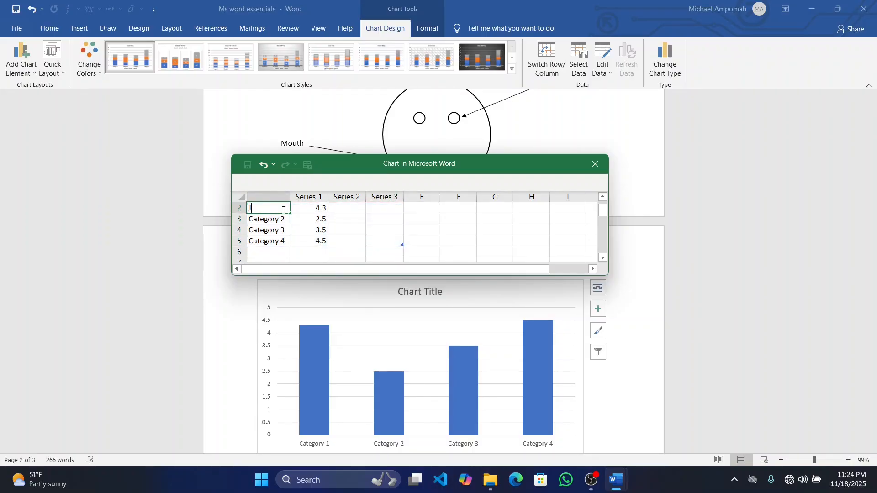
{"action": "type", "text": "an"}
{"action": "key", "text": "Return"}
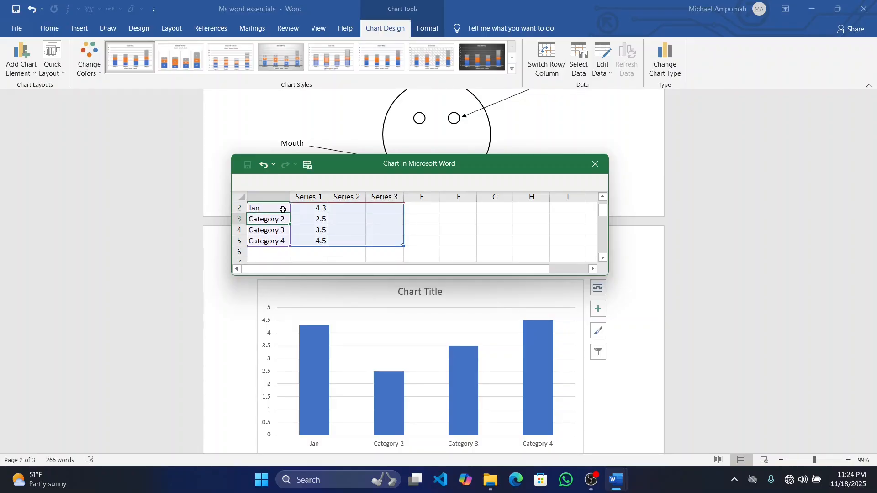
{"action": "type", "text": "Feb"}
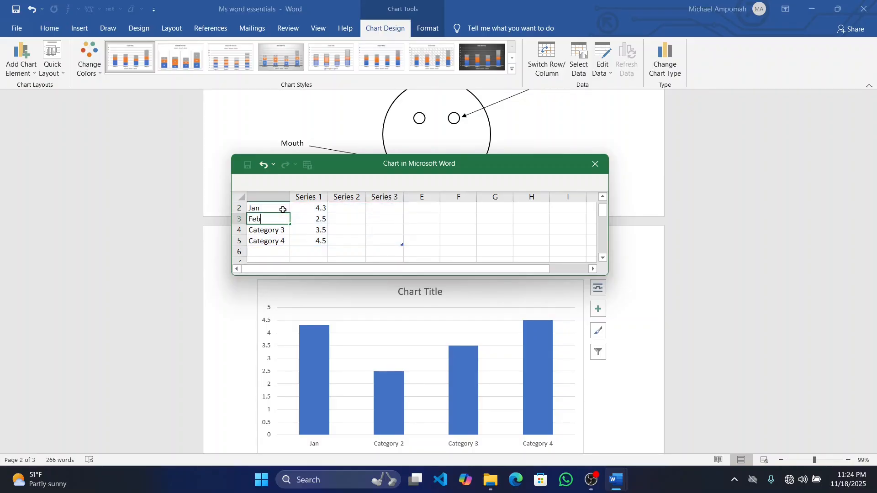
{"action": "key", "text": "Return"}
{"action": "type", "text": "M"}
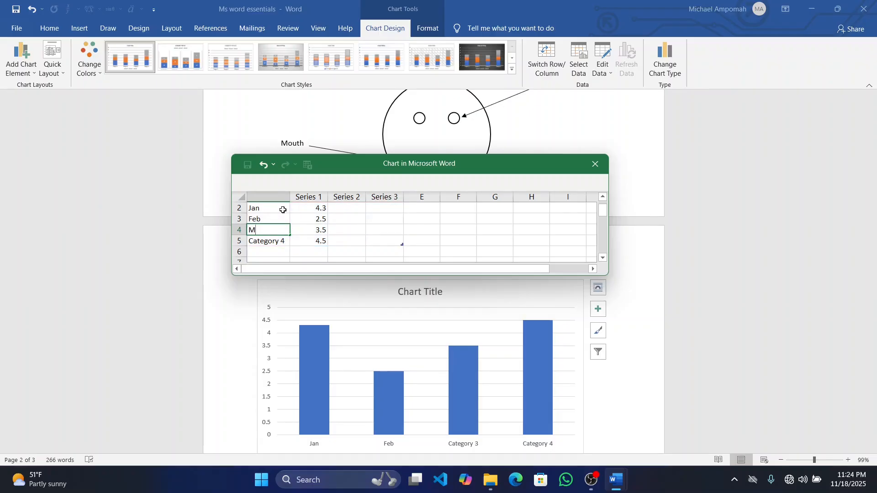
{"action": "type", "text": "arch"}
{"action": "key", "text": "Return"}
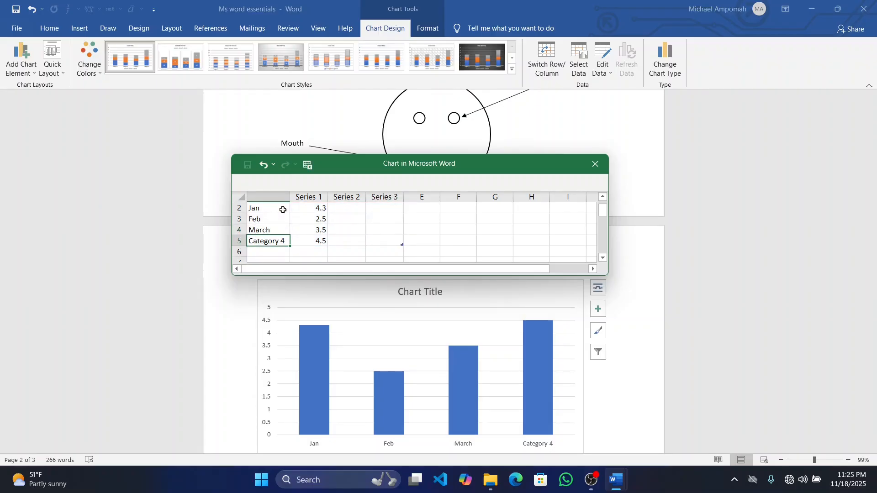
{"action": "type", "text": "April"}
Set the Series 1 values to 500, 100, 300 and 420 for Jan to April and close the data sheet
{"action": "left_click", "coordinate": [309, 212]}
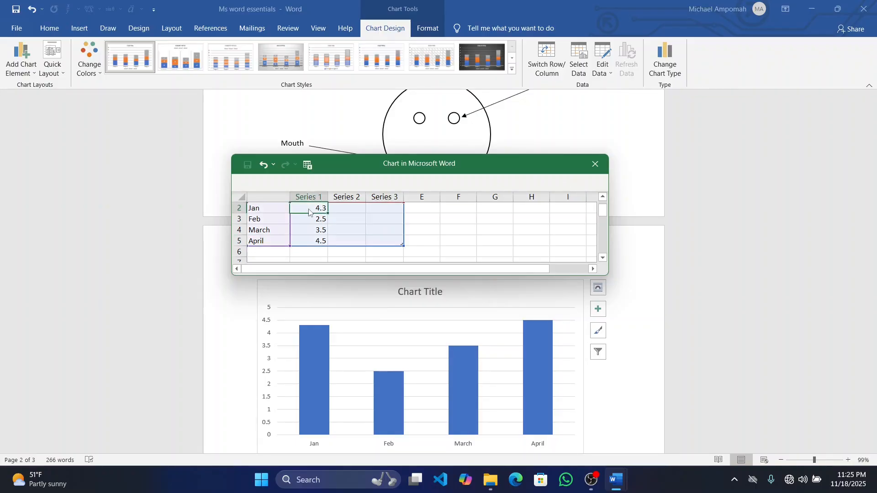
{"action": "type", "text": "500"}
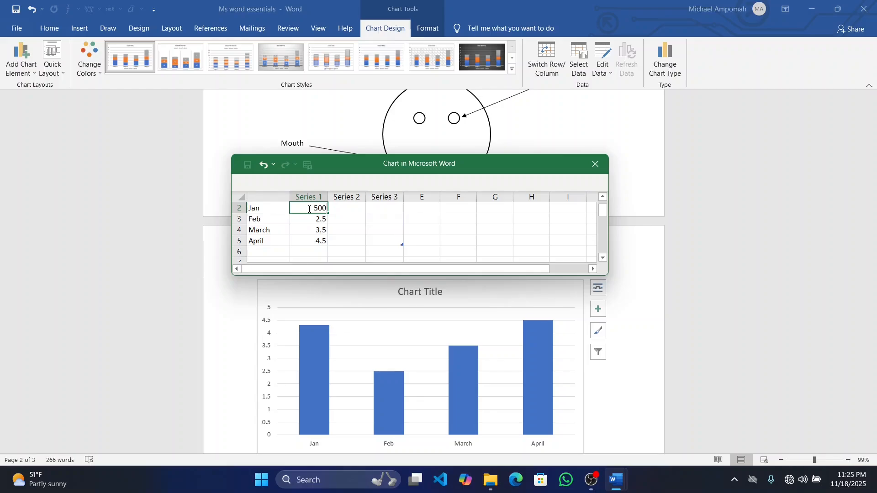
{"action": "key", "text": "Return"}
{"action": "type", "text": "100"}
{"action": "key", "text": "Return"}
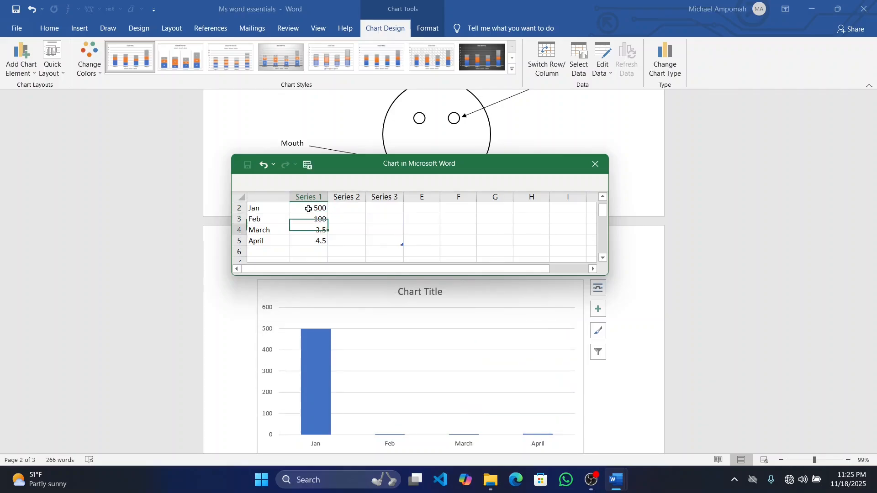
{"action": "type", "text": "300"}
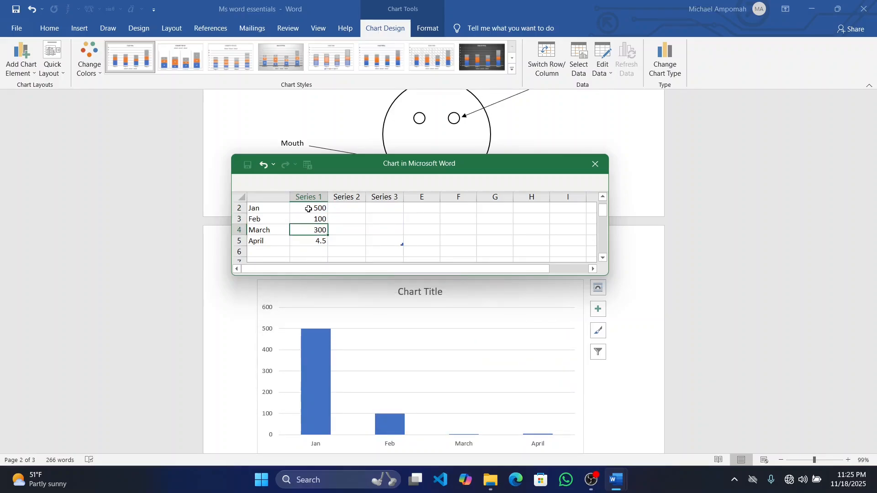
{"action": "key", "text": "Return"}
{"action": "type", "text": "420"}
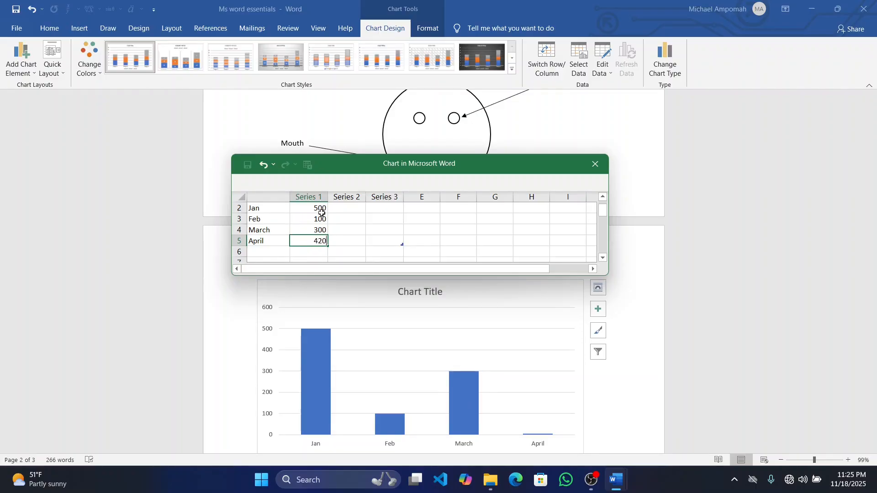
{"action": "left_click", "coordinate": [308, 209]}
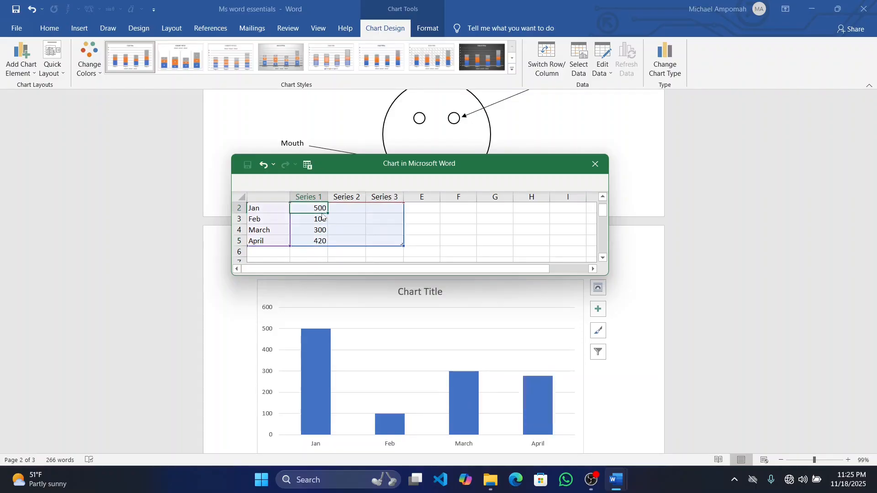
{"action": "left_click", "coordinate": [595, 164]}
{"action": "scroll", "coordinate": [526, 243], "scroll_direction": "down", "scroll_amount": 1}
{"action": "scroll", "coordinate": [526, 243], "scroll_direction": "down", "scroll_amount": 3}
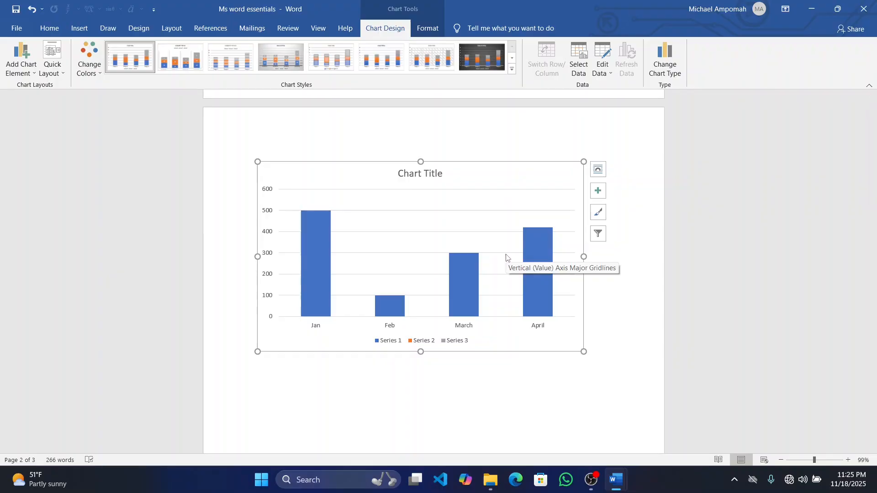
Add axis titles to the chart and change the horizontal axis title to "Months"
{"action": "left_click", "coordinate": [596, 191]}
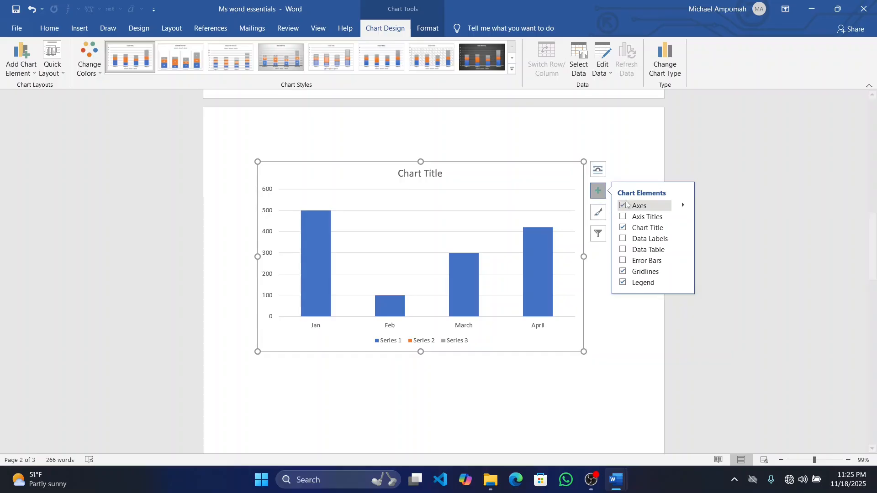
{"action": "left_click", "coordinate": [624, 218]}
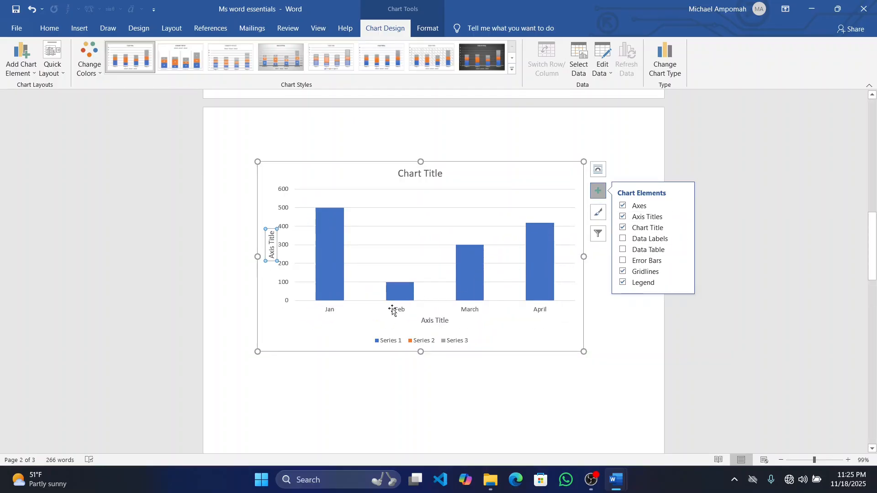
{"action": "left_click", "coordinate": [438, 321]}
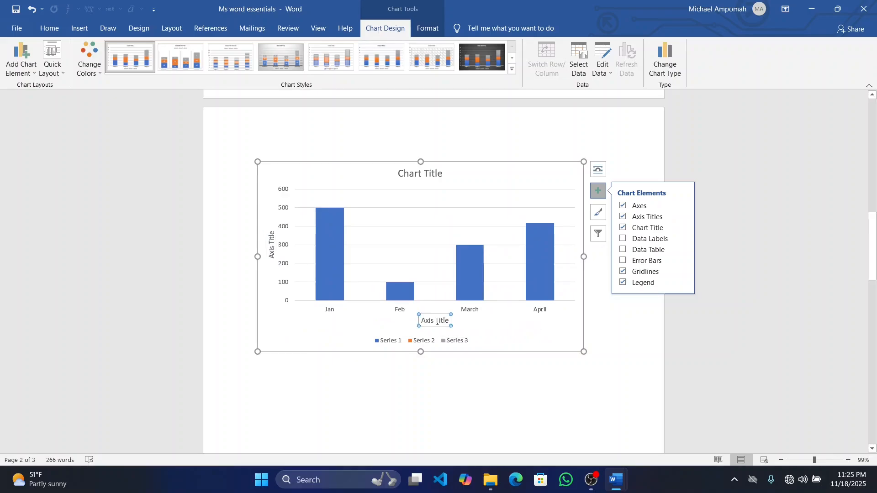
{"action": "left_click", "coordinate": [448, 322]}
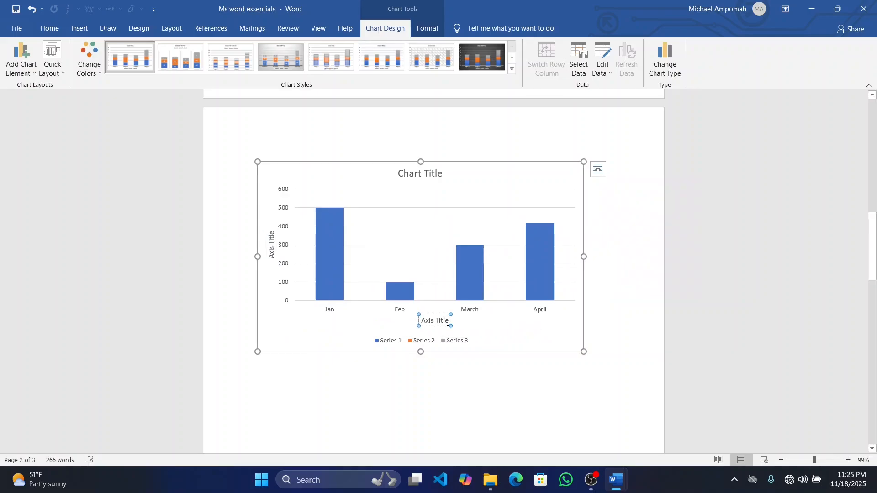
{"action": "key", "text": "BackSpace"}
{"action": "key", "text": "BackSpace"}
{"action": "key", "text": "BackSpace"}
{"action": "key", "text": "BackSpace"}
{"action": "key", "text": "BackSpace"}
{"action": "key", "text": "BackSpace"}
{"action": "key", "text": "BackSpace"}
{"action": "key", "text": "BackSpace"}
{"action": "key", "text": "BackSpace"}
{"action": "key", "text": "BackSpace"}
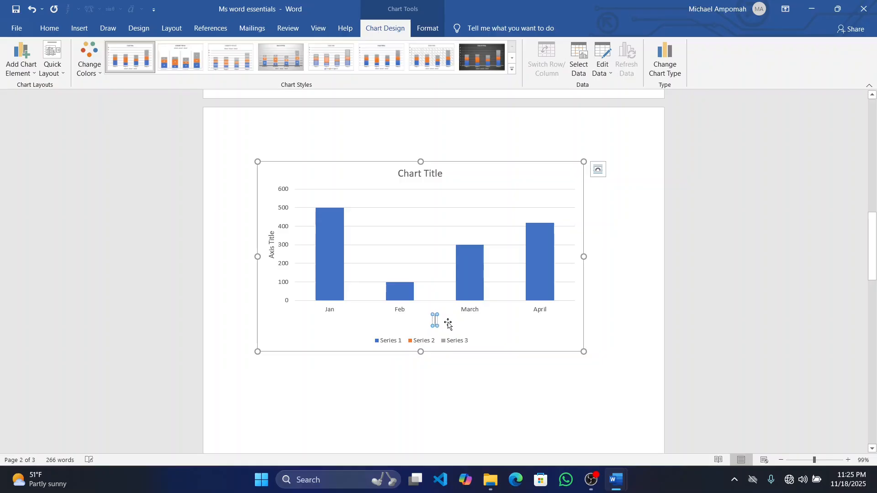
{"action": "type", "text": "Mo"}
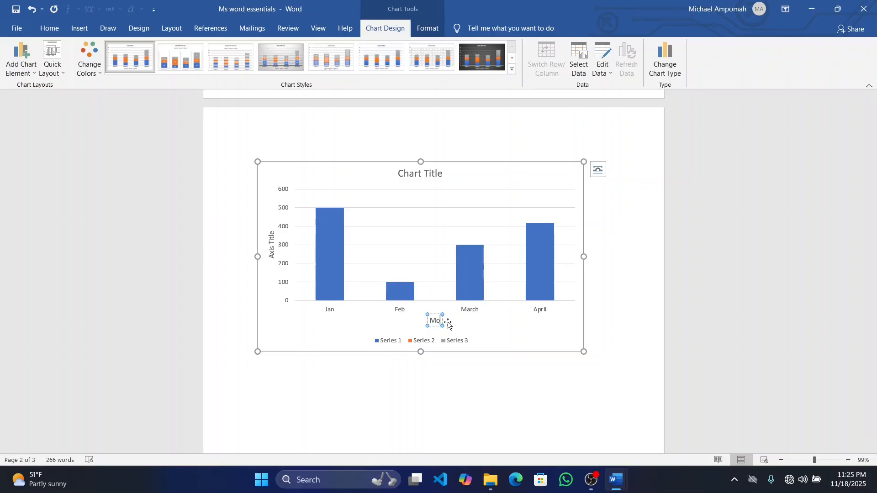
{"action": "type", "text": "nths"}
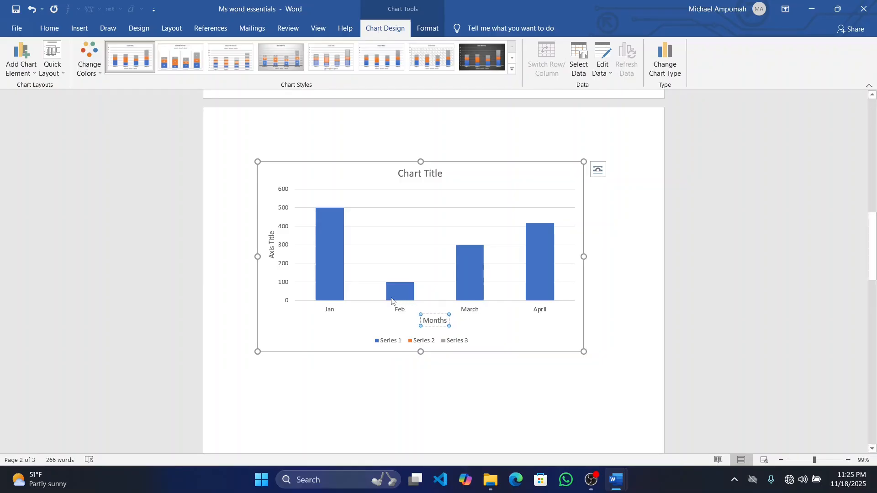
Replace the vertical axis title's text with "Sales made" and deselect the chart
{"action": "left_click", "coordinate": [272, 248]}
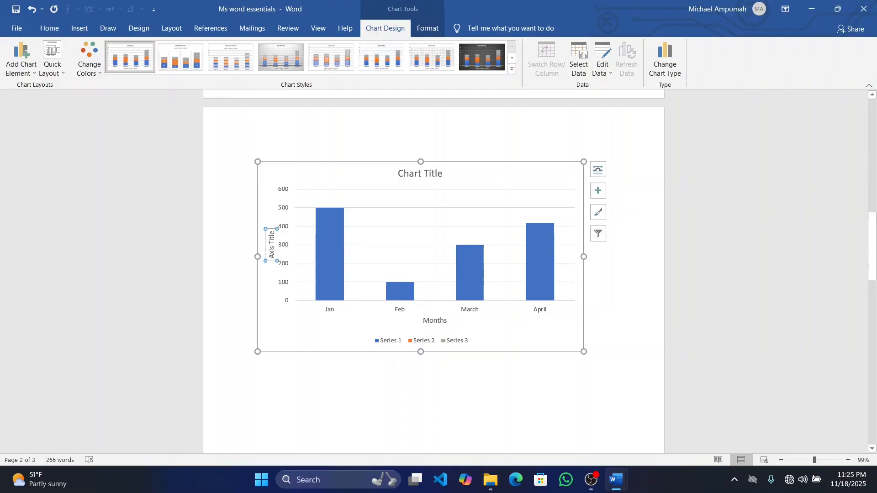
{"action": "double_click", "coordinate": [271, 248]}
{"action": "key", "text": "BackSpace"}
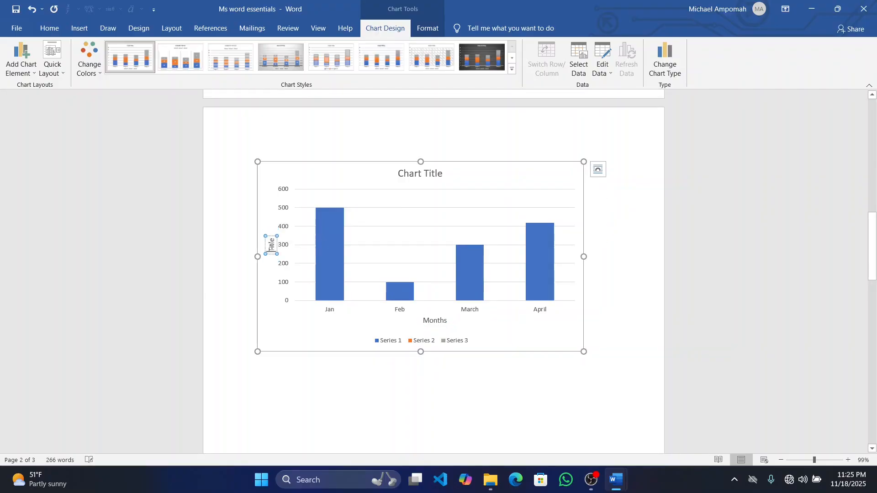
{"action": "key", "text": "Right"}
{"action": "key", "text": "Right"}
{"action": "key", "text": "Right"}
{"action": "key", "text": "Right"}
{"action": "key", "text": "Right"}
{"action": "key", "text": "BackSpace"}
{"action": "key", "text": "BackSpace"}
{"action": "key", "text": "BackSpace"}
{"action": "key", "text": "BackSpace"}
{"action": "key", "text": "BackSpace"}
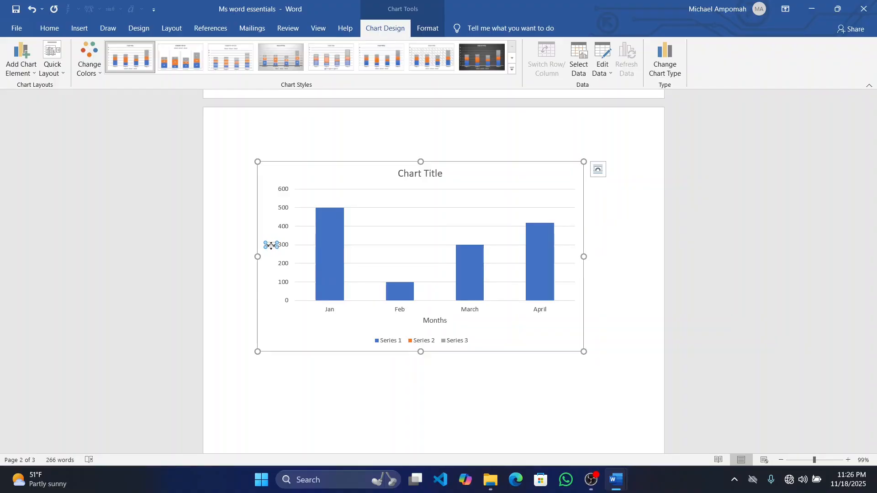
{"action": "type", "text": "Sales made"}
{"action": "left_click", "coordinate": [344, 420]}
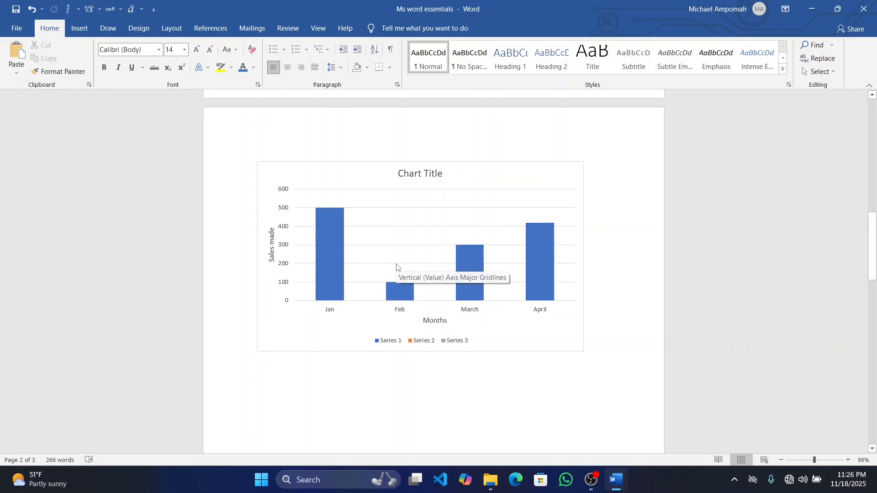
Insert a basic Pie chart on the blank line below the column chart
{"action": "scroll", "coordinate": [397, 267], "scroll_direction": "down", "scroll_amount": 3}
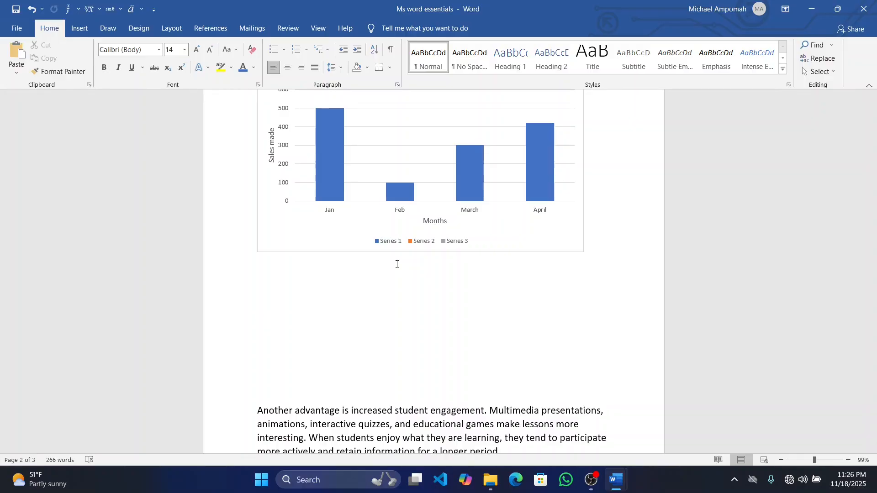
{"action": "left_click", "coordinate": [83, 29]}
{"action": "left_click", "coordinate": [256, 59]}
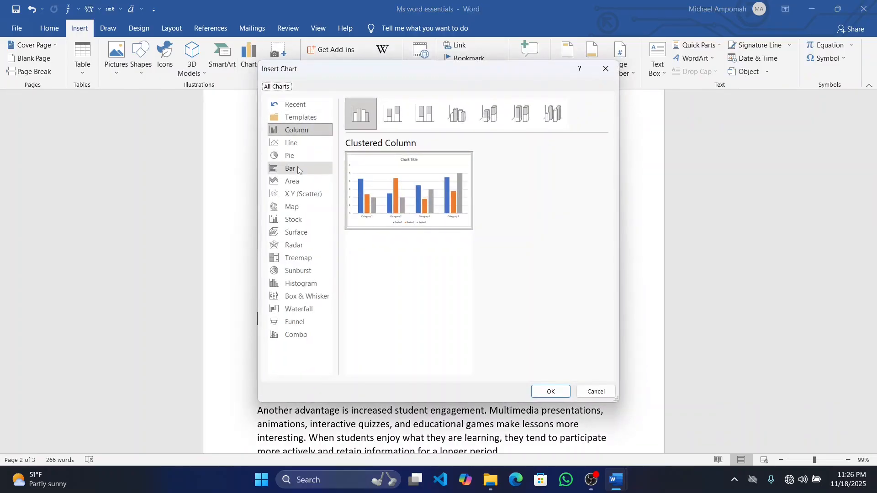
{"action": "left_click", "coordinate": [292, 155]}
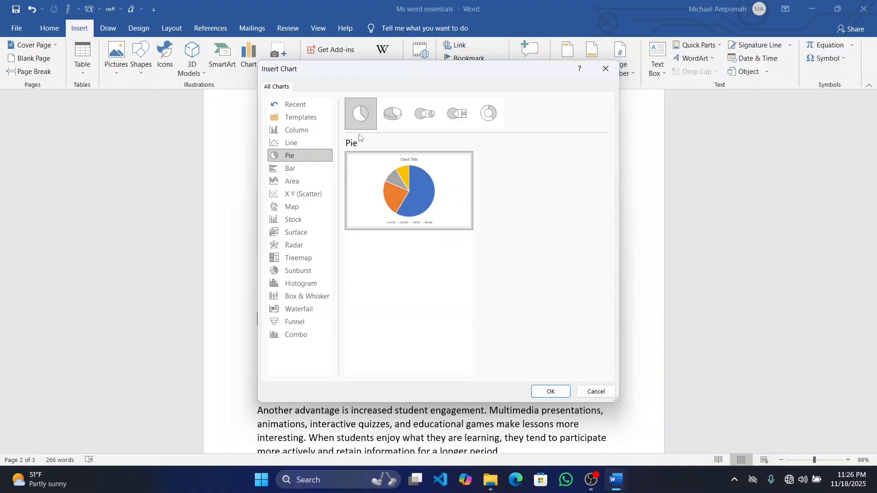
{"action": "left_click", "coordinate": [554, 392]}
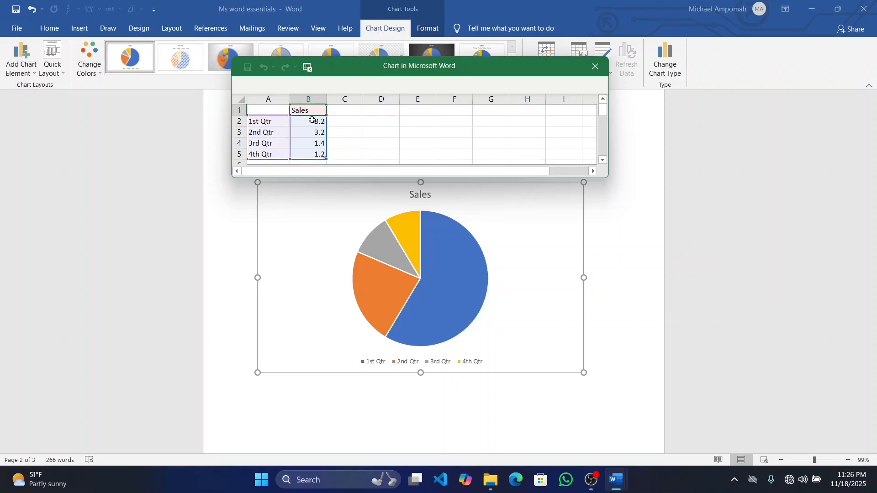
Rename the first two pie chart categories as Jan and Feb in the data sheet
{"action": "double_click", "coordinate": [262, 123]}
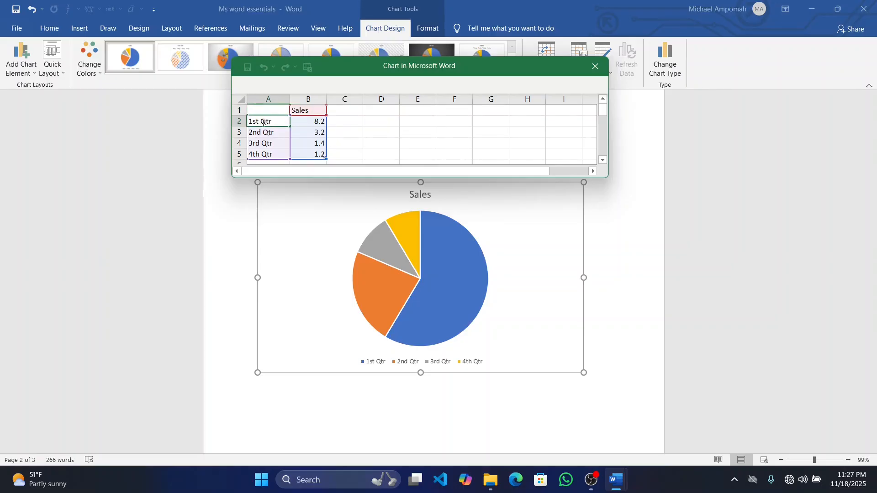
{"action": "key", "text": "BackSpace"}
{"action": "key", "text": "BackSpace"}
{"action": "key", "text": "BackSpace"}
{"action": "key", "text": "BackSpace"}
{"action": "key", "text": "BackSpace"}
{"action": "key", "text": "BackSpace"}
{"action": "key", "text": "BackSpace"}
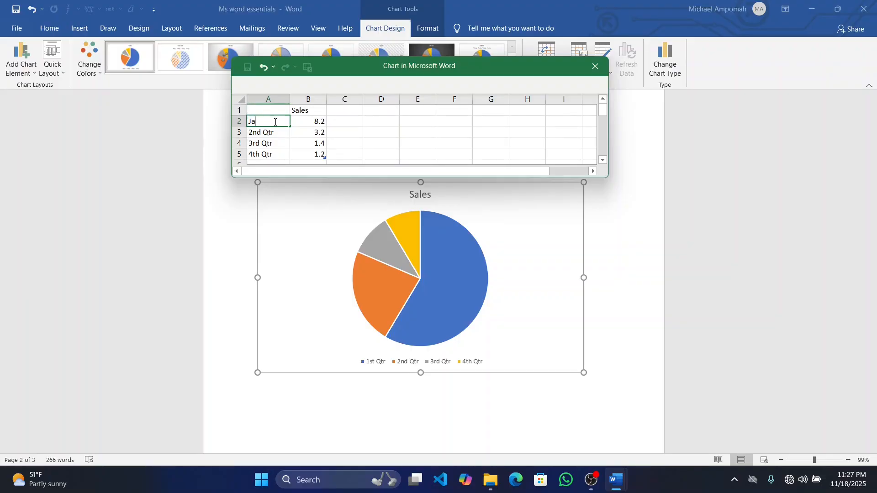
{"action": "left_click", "coordinate": [274, 135]}
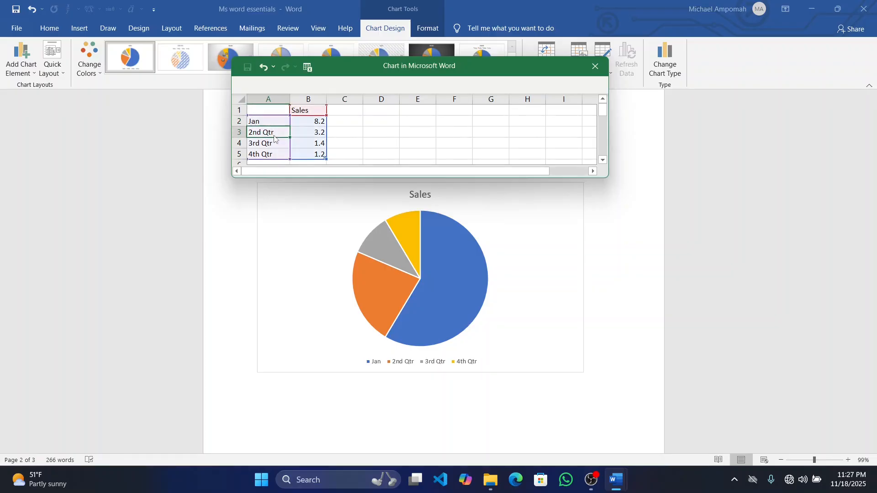
{"action": "key", "text": "BackSpace"}
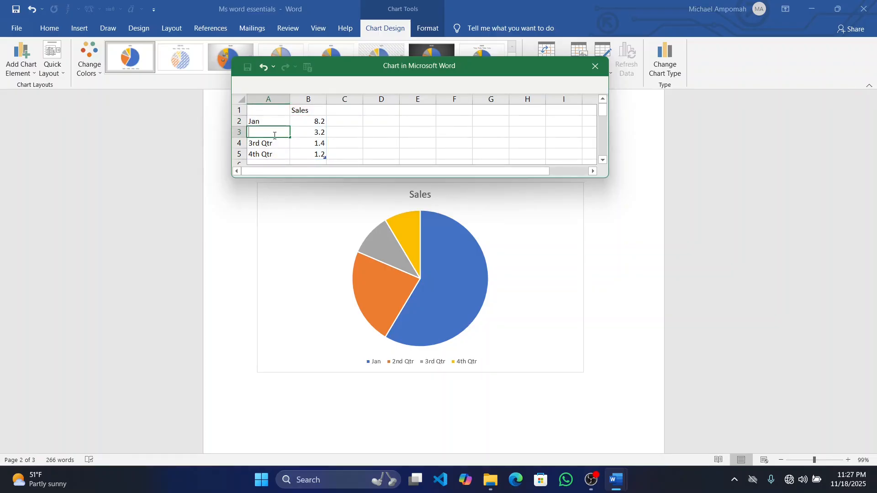
{"action": "type", "text": "Geb"}
{"action": "key", "text": "BackSpace"}
{"action": "key", "text": "BackSpace"}
{"action": "key", "text": "BackSpace"}
{"action": "type", "text": "Feb"}
{"action": "key", "text": "Return"}
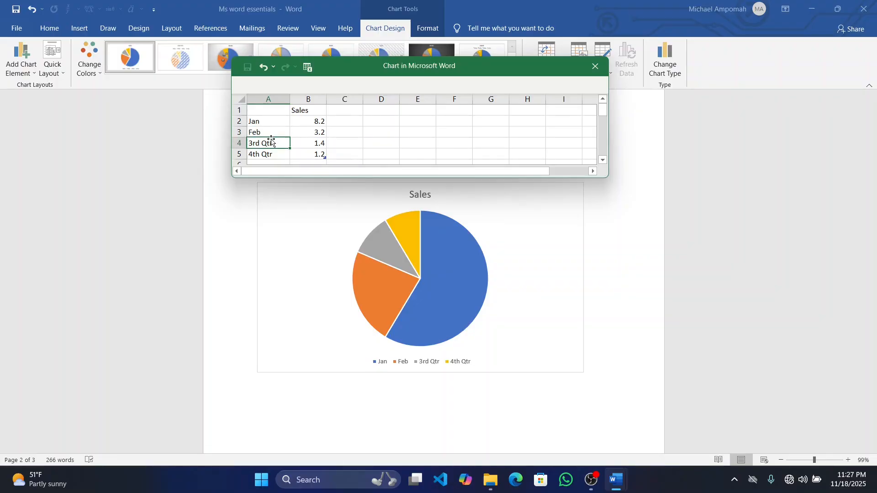
Rename the third and fourth pie chart categories as March and April
{"action": "type", "text": "March"}
{"action": "key", "text": "Return"}
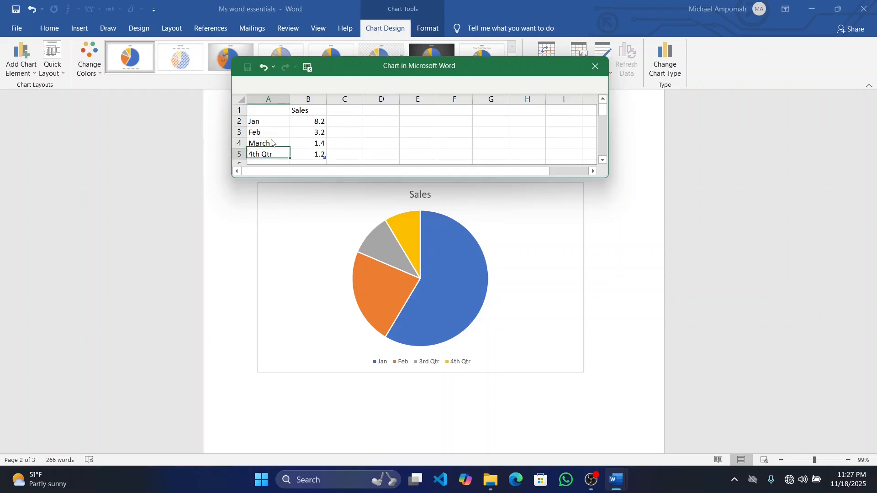
{"action": "type", "text": "A"}
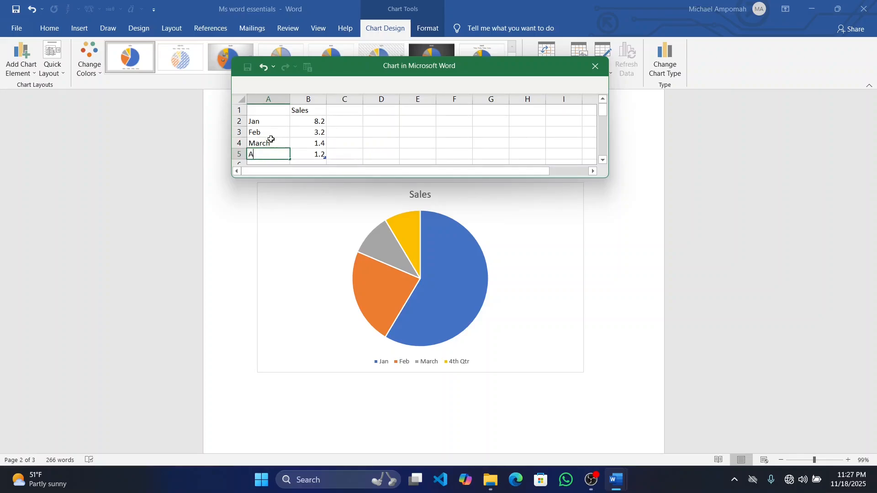
{"action": "type", "text": "pri;"}
{"action": "key", "text": "BackSpace"}
{"action": "type", "text": "l"}
Set the Sales values to 500, 100, 300 and 420 for Jan to April and close the data sheet
{"action": "left_click", "coordinate": [313, 121]}
{"action": "type", "text": "500"}
{"action": "key", "text": "Return"}
{"action": "type", "text": "100"}
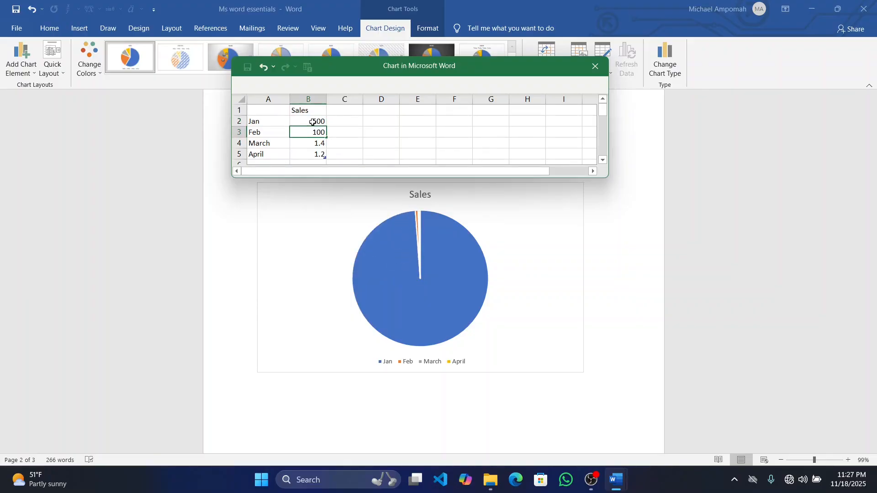
{"action": "key", "text": "Left"}
{"action": "key", "text": "Down"}
{"action": "key", "text": "Right"}
{"action": "type", "text": "300"}
{"action": "key", "text": "Return"}
{"action": "type", "text": "420"}
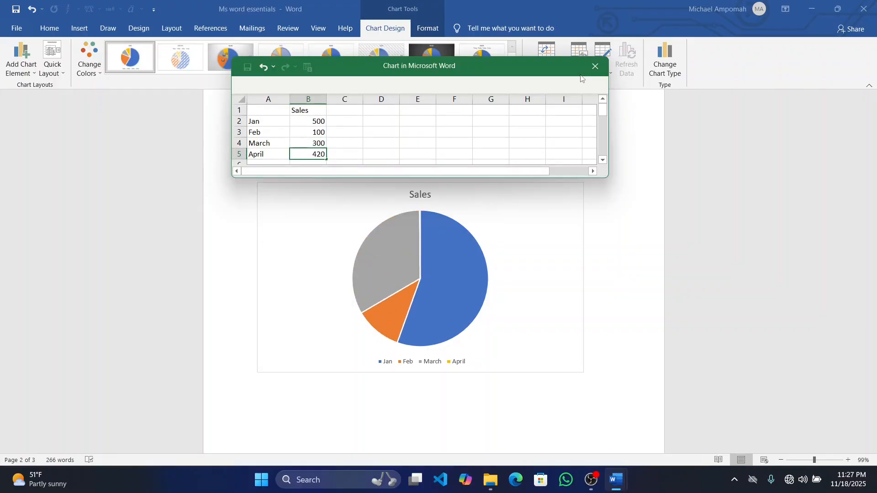
{"action": "left_click", "coordinate": [596, 66]}
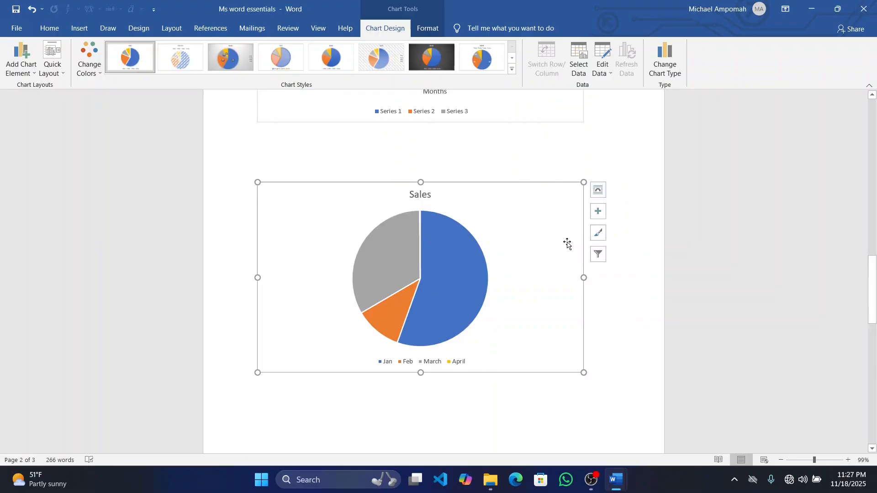
Turn on data labels for the Sales pie chart
{"action": "scroll", "coordinate": [568, 243], "scroll_direction": "up", "scroll_amount": 1}
{"action": "scroll", "coordinate": [568, 243], "scroll_direction": "down", "scroll_amount": 1}
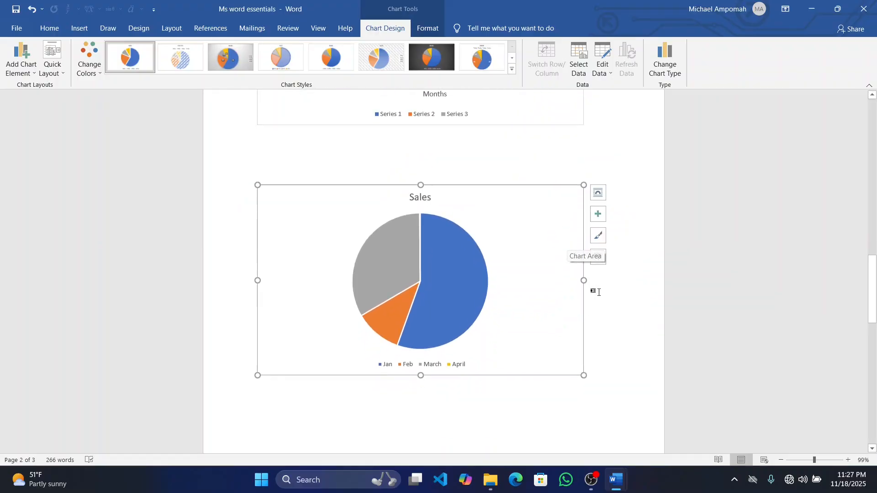
{"action": "left_click", "coordinate": [604, 218]}
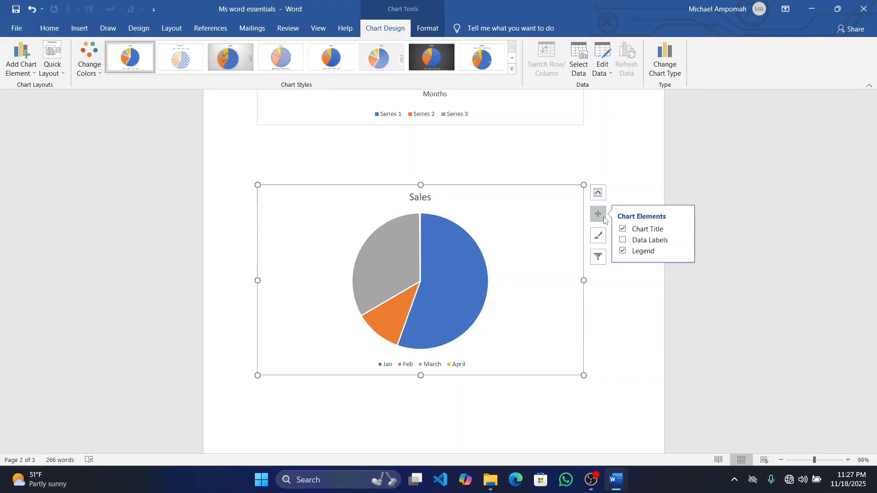
{"action": "left_click", "coordinate": [622, 240]}
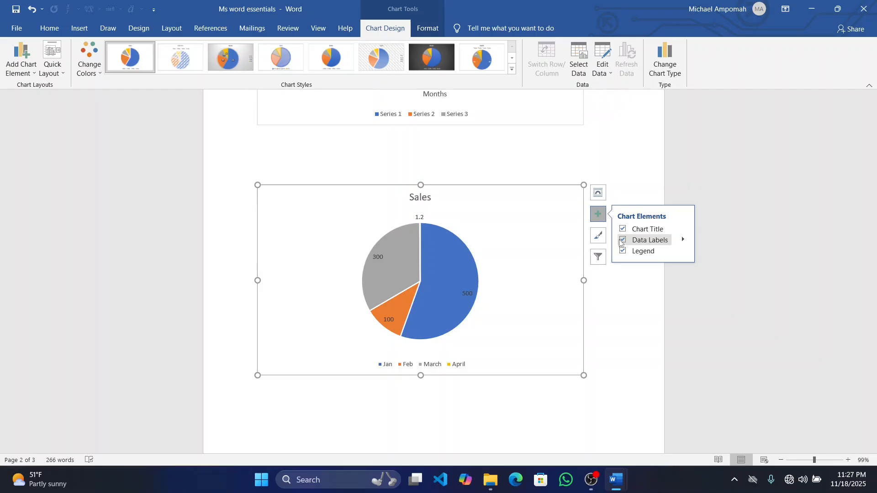
Apply the chart style with colored month-and-value labels outside the pie slices, and deselect the chart
{"action": "left_click", "coordinate": [598, 257]}
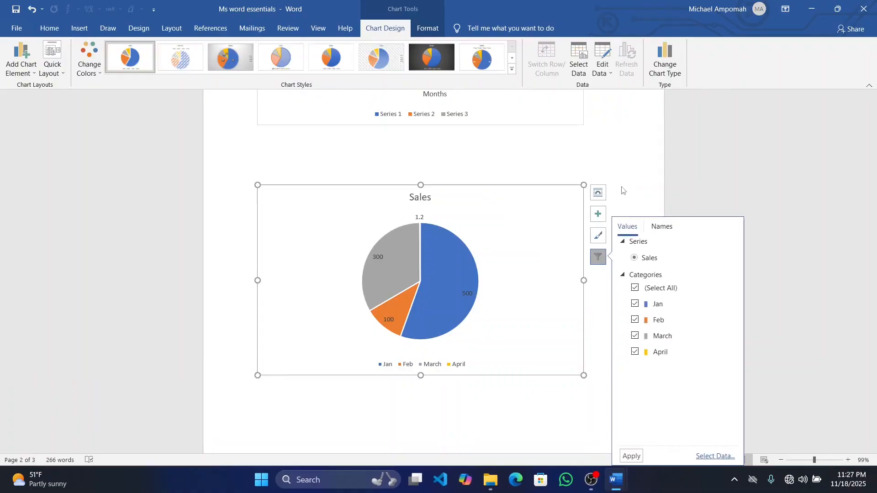
{"action": "left_click", "coordinate": [601, 242]}
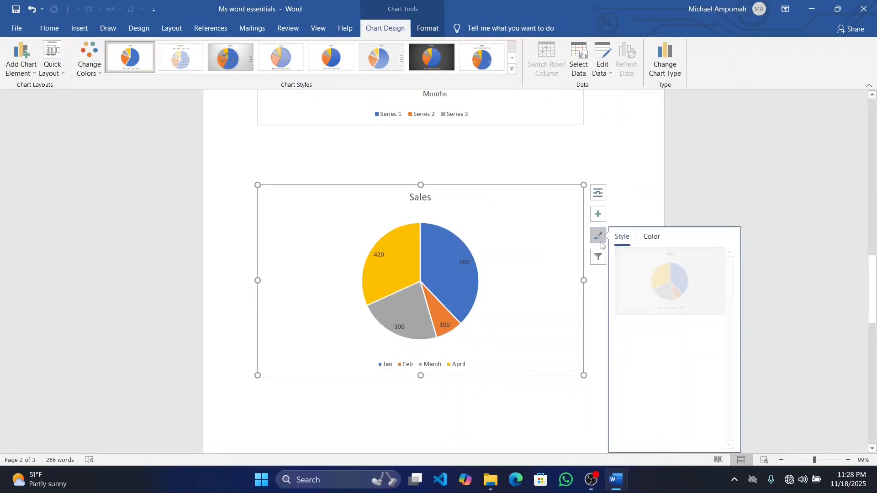
{"action": "scroll", "coordinate": [686, 327], "scroll_direction": "down", "scroll_amount": 3}
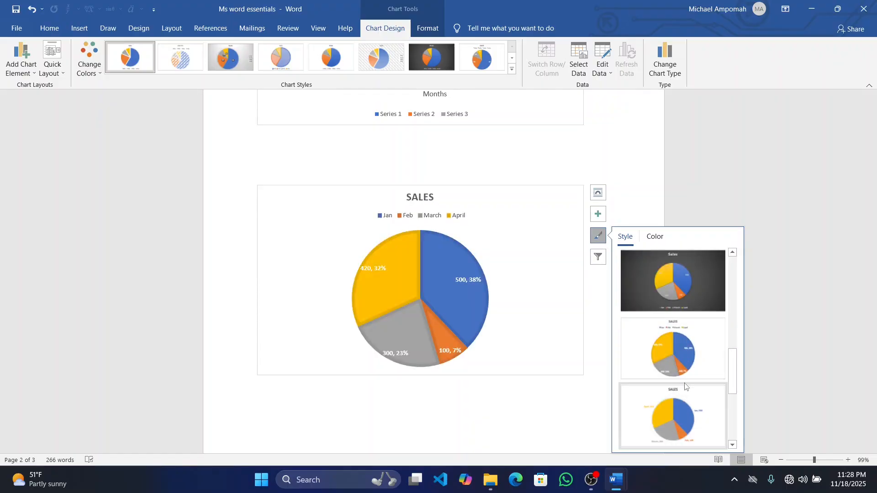
{"action": "left_click", "coordinate": [688, 412]}
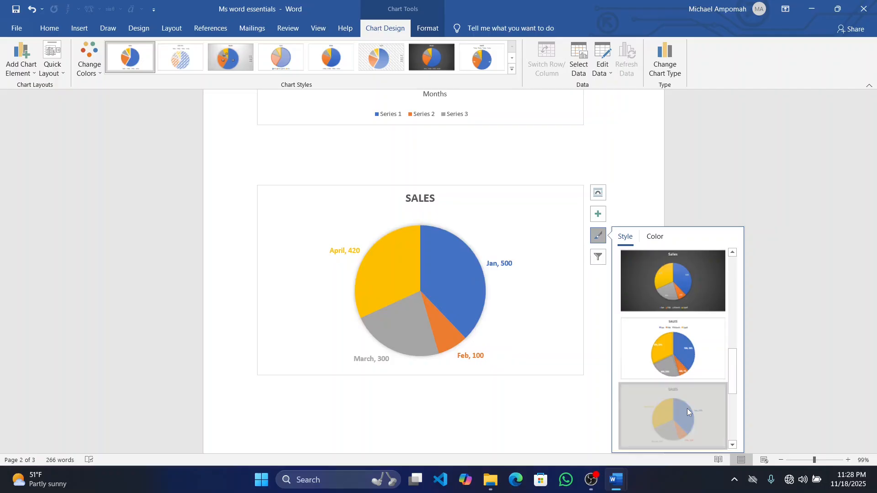
{"action": "left_click", "coordinate": [555, 411]}
Review the column chart, the pie chart and the paragraphs that follow them
{"action": "scroll", "coordinate": [554, 411], "scroll_direction": "down", "scroll_amount": 1}
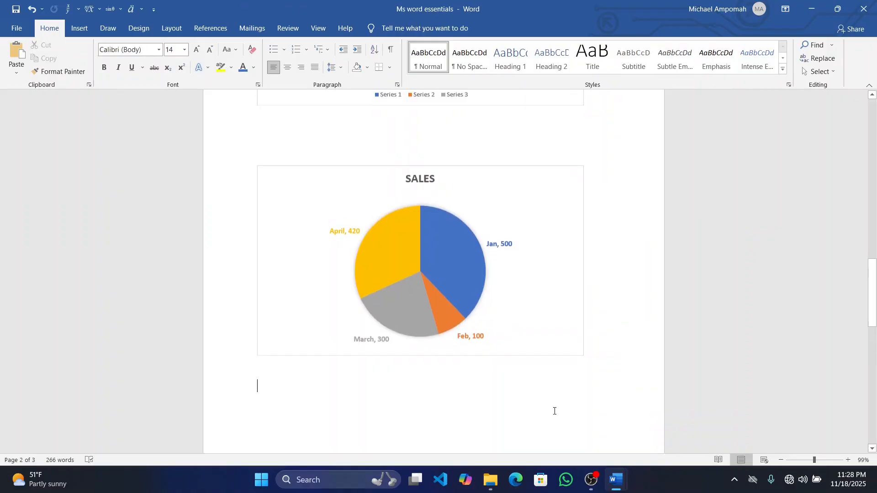
{"action": "scroll", "coordinate": [555, 411], "scroll_direction": "up", "scroll_amount": 1}
{"action": "scroll", "coordinate": [554, 412], "scroll_direction": "up", "scroll_amount": 2}
{"action": "scroll", "coordinate": [555, 411], "scroll_direction": "down", "scroll_amount": 2}
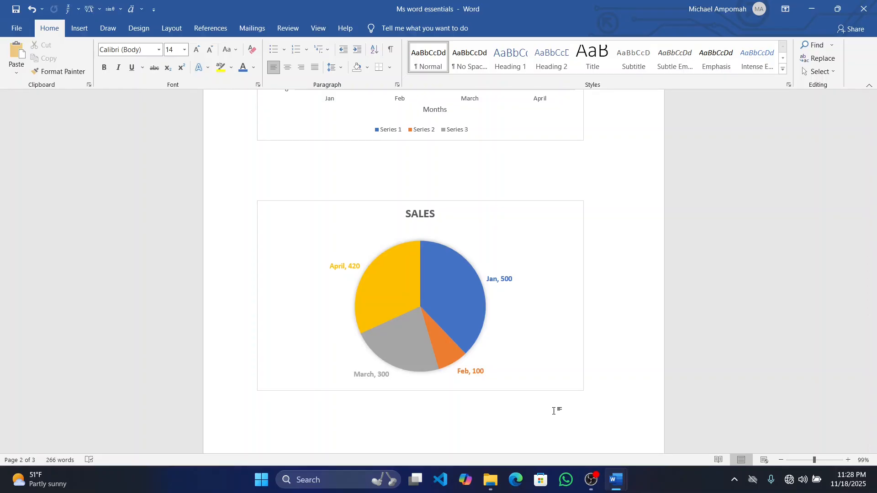
{"action": "scroll", "coordinate": [555, 411], "scroll_direction": "up", "scroll_amount": 5}
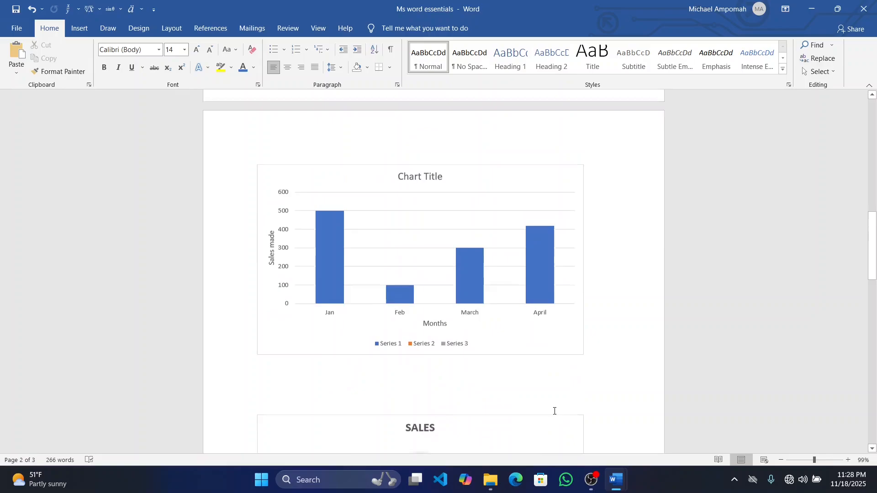
{"action": "scroll", "coordinate": [554, 411], "scroll_direction": "down", "scroll_amount": 3}
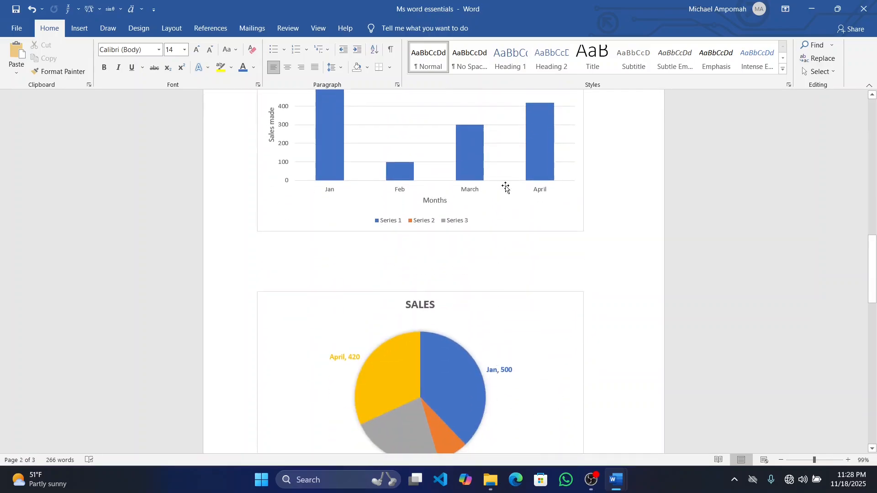
{"action": "scroll", "coordinate": [509, 147], "scroll_direction": "down", "scroll_amount": 2}
{"action": "scroll", "coordinate": [494, 279], "scroll_direction": "down", "scroll_amount": 3}
{"action": "scroll", "coordinate": [494, 280], "scroll_direction": "down", "scroll_amount": 2}
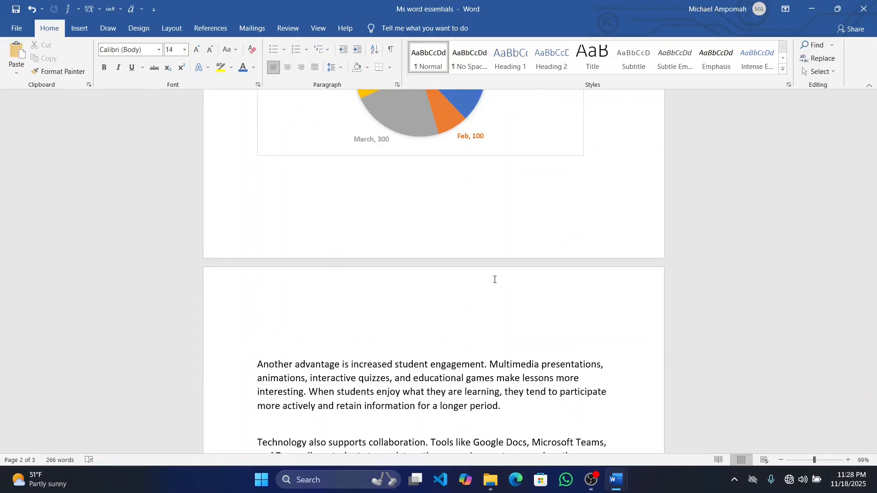
{"action": "scroll", "coordinate": [494, 279], "scroll_direction": "up", "scroll_amount": 10}
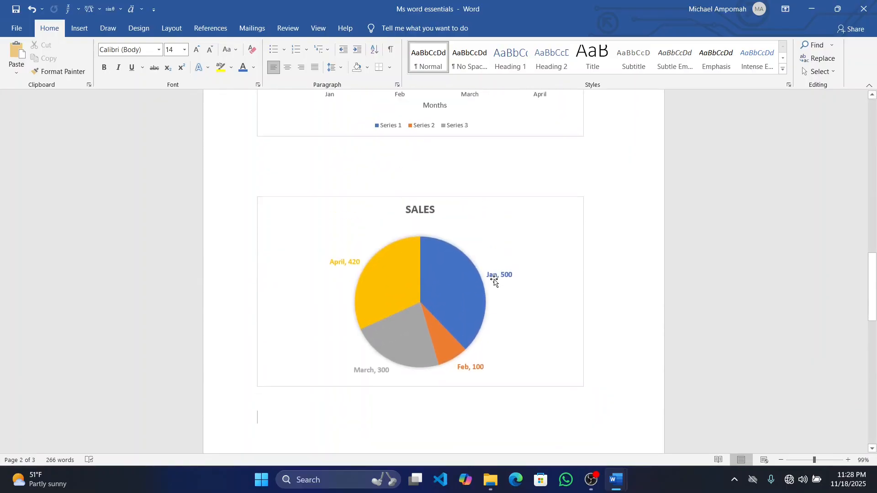
{"action": "scroll", "coordinate": [494, 279], "scroll_direction": "up", "scroll_amount": 2}
{"action": "scroll", "coordinate": [495, 264], "scroll_direction": "down", "scroll_amount": 9}
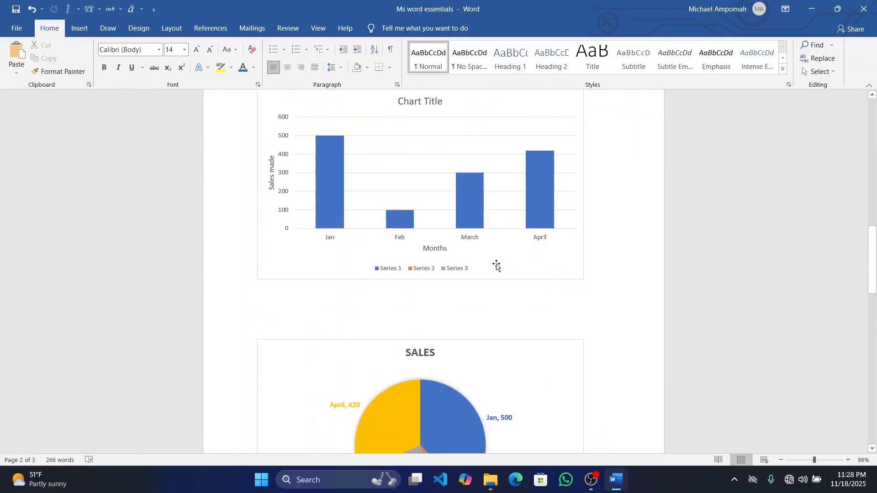
{"action": "scroll", "coordinate": [495, 264], "scroll_direction": "down", "scroll_amount": 4}
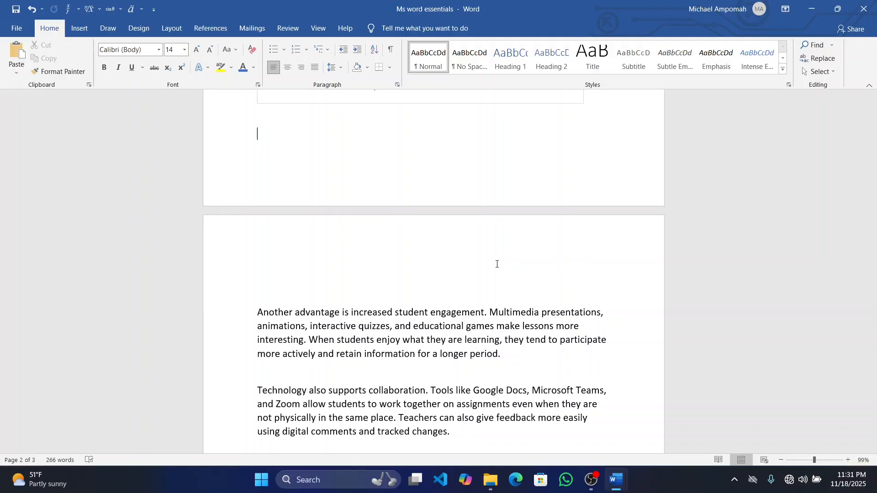
{"action": "scroll", "coordinate": [497, 264], "scroll_direction": "down", "scroll_amount": 3}
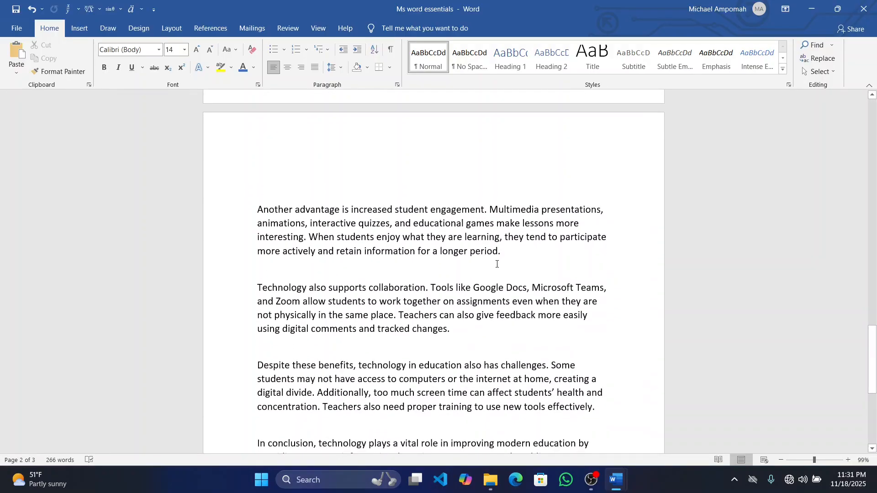
{"action": "scroll", "coordinate": [497, 264], "scroll_direction": "down", "scroll_amount": 2}
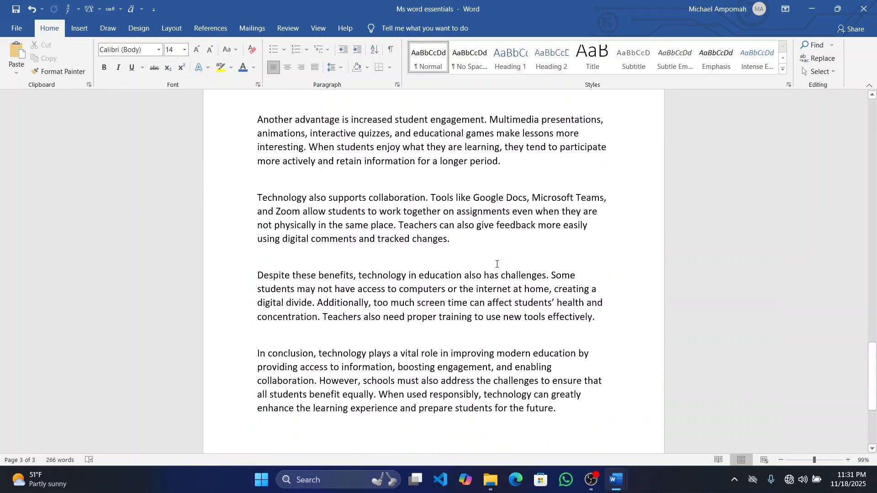
Change the document's page orientation to Landscape and check the rearranged charts and shapes
{"action": "left_click", "coordinate": [174, 29]}
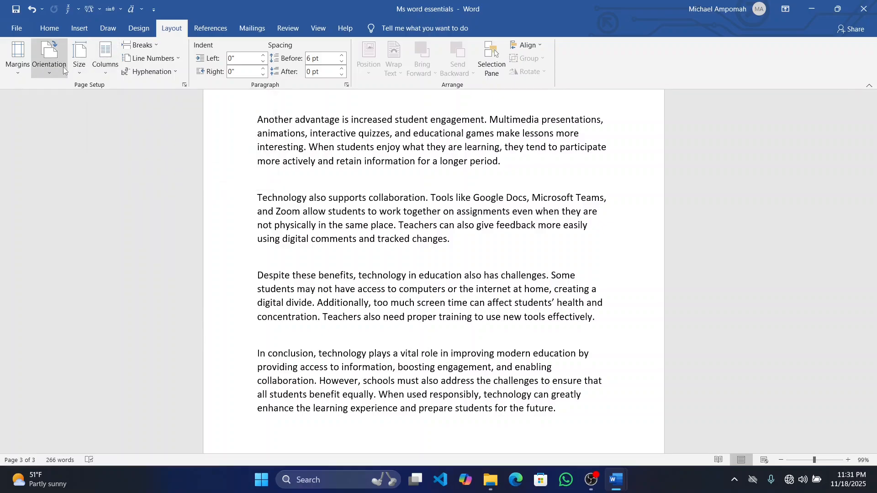
{"action": "left_click", "coordinate": [51, 59]}
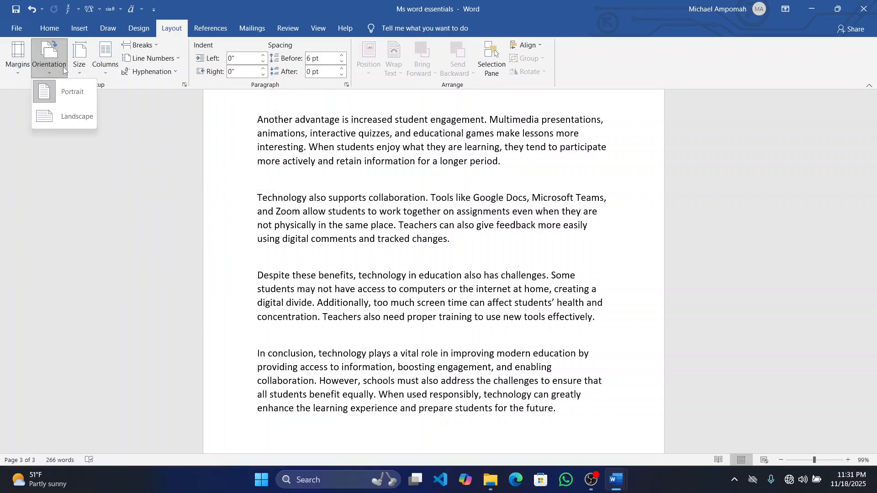
{"action": "left_click", "coordinate": [78, 108]}
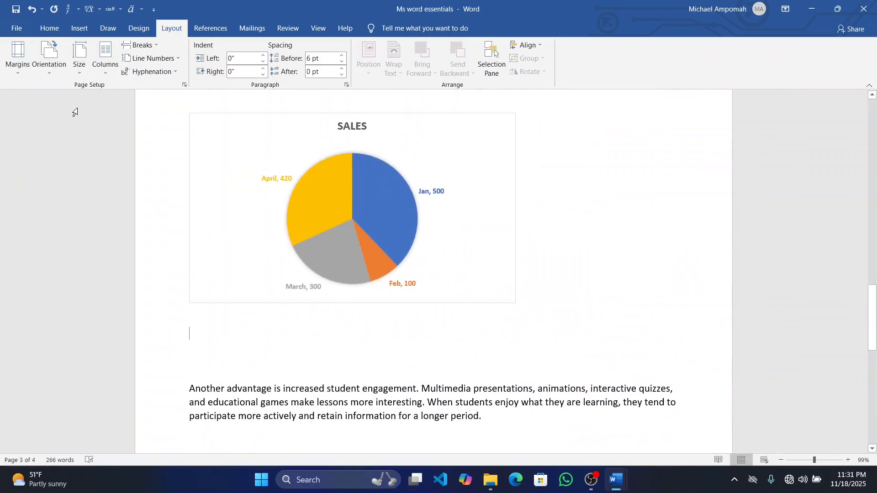
{"action": "scroll", "coordinate": [421, 182], "scroll_direction": "up", "scroll_amount": 10}
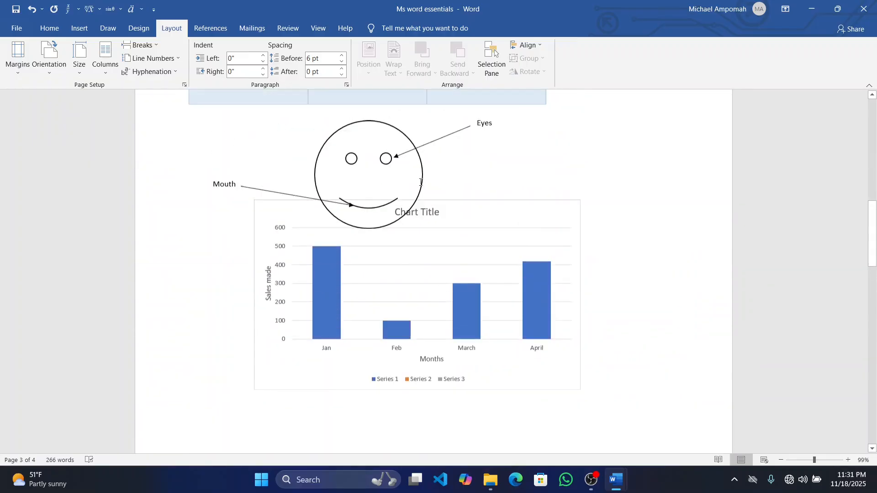
Change the document's paper size to A3
{"action": "scroll", "coordinate": [421, 183], "scroll_direction": "up", "scroll_amount": 2}
{"action": "scroll", "coordinate": [420, 183], "scroll_direction": "up", "scroll_amount": 10}
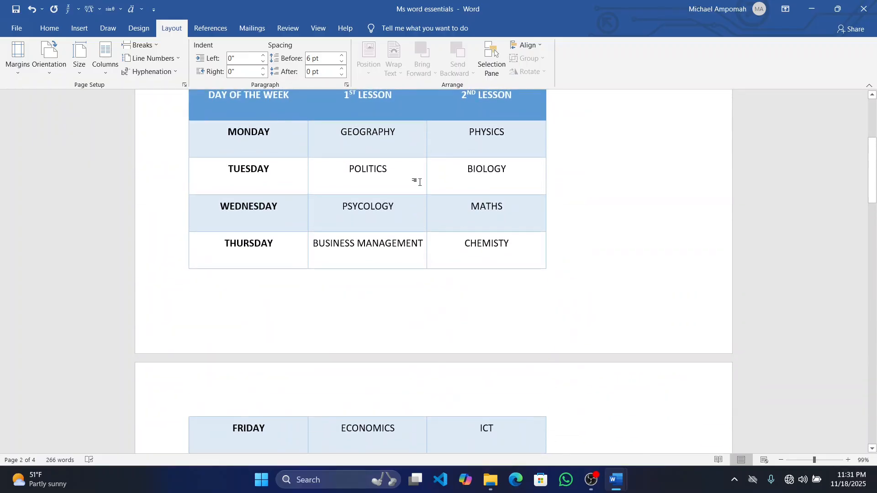
{"action": "scroll", "coordinate": [421, 182], "scroll_direction": "down", "scroll_amount": 18}
{"action": "scroll", "coordinate": [421, 182], "scroll_direction": "down", "scroll_amount": 10}
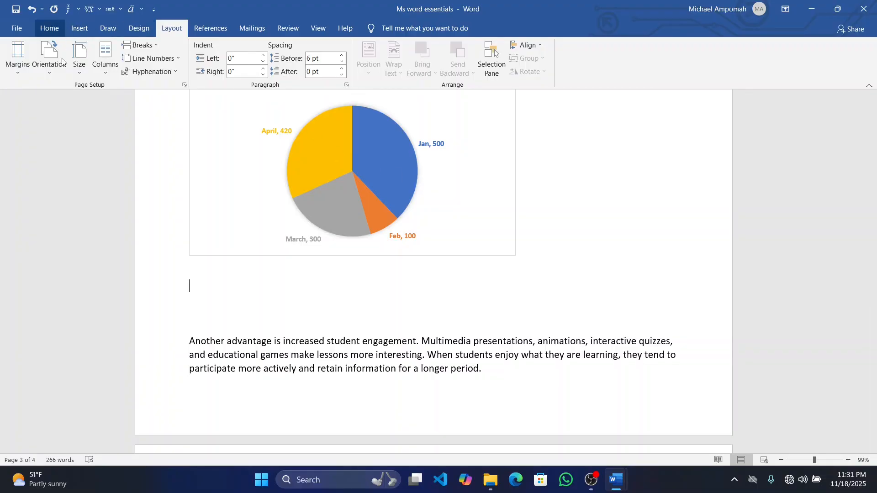
{"action": "left_click", "coordinate": [79, 73]}
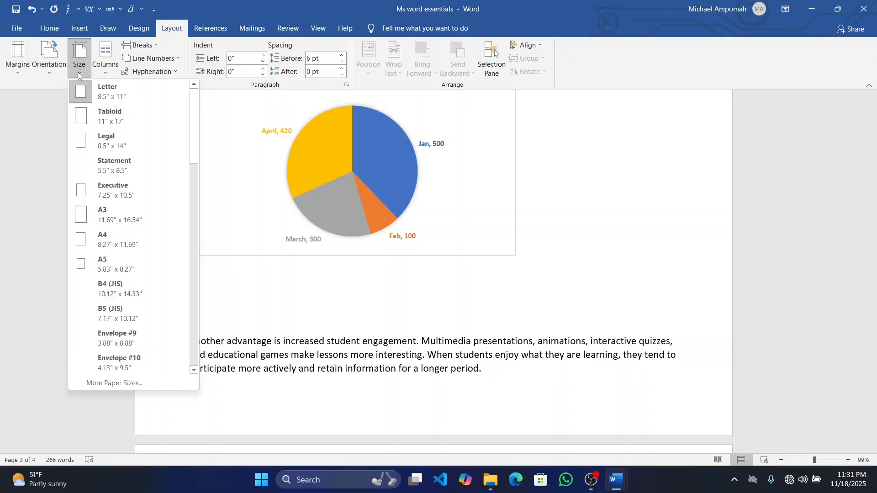
{"action": "left_click", "coordinate": [106, 215]}
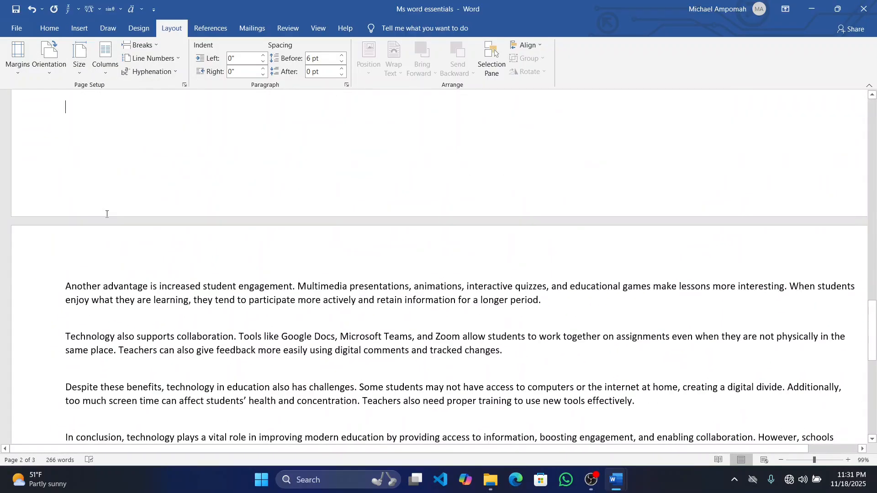
Examine how the text, table, shapes and charts are laid out on the A3 landscape pages
{"action": "scroll", "coordinate": [361, 206], "scroll_direction": "down", "scroll_amount": 3, "text": "ctrl"}
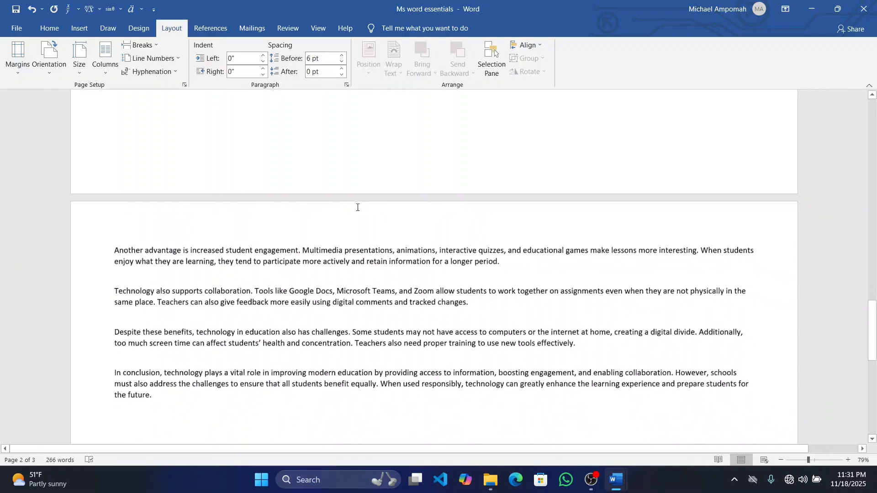
{"action": "scroll", "coordinate": [358, 208], "scroll_direction": "down", "scroll_amount": 4}
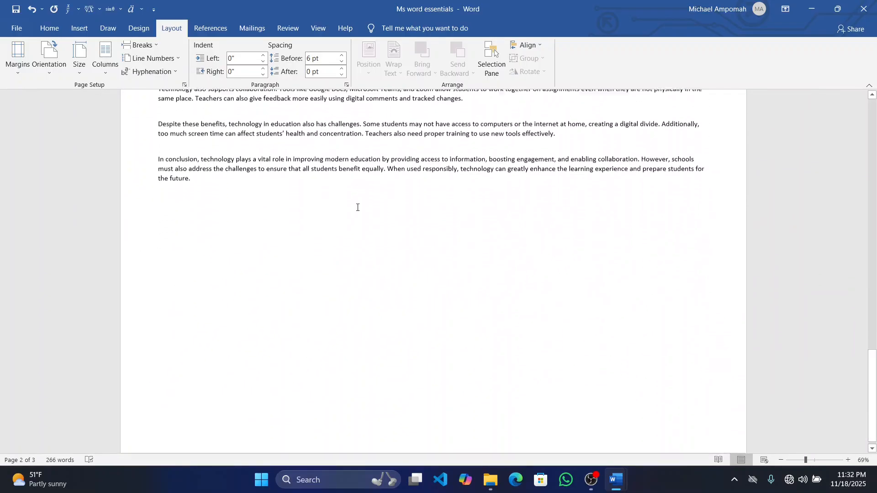
{"action": "scroll", "coordinate": [357, 207], "scroll_direction": "up", "scroll_amount": 4}
{"action": "scroll", "coordinate": [357, 207], "scroll_direction": "up", "scroll_amount": 15}
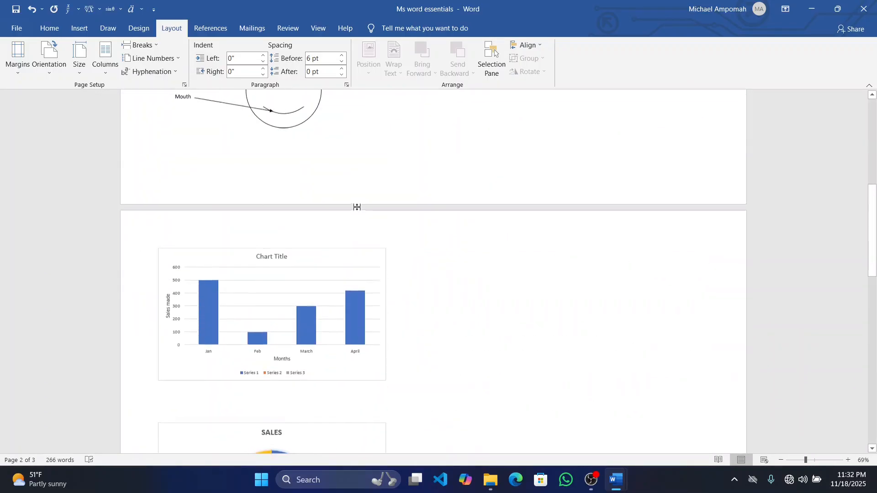
{"action": "scroll", "coordinate": [357, 207], "scroll_direction": "up", "scroll_amount": 2}
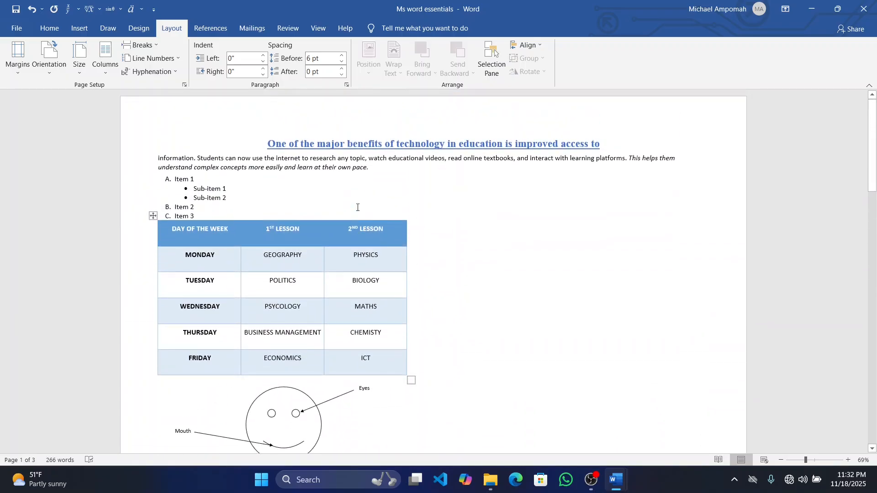
{"action": "scroll", "coordinate": [358, 208], "scroll_direction": "down", "scroll_amount": 5}
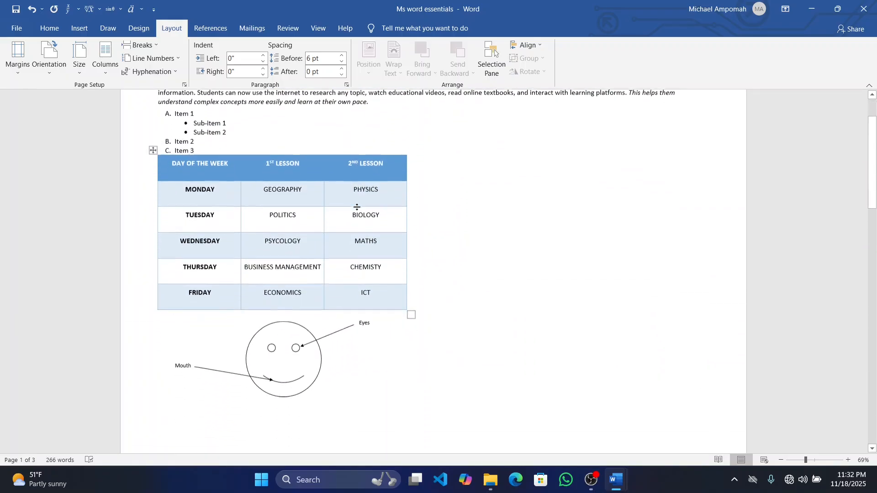
{"action": "scroll", "coordinate": [357, 207], "scroll_direction": "down", "scroll_amount": 16}
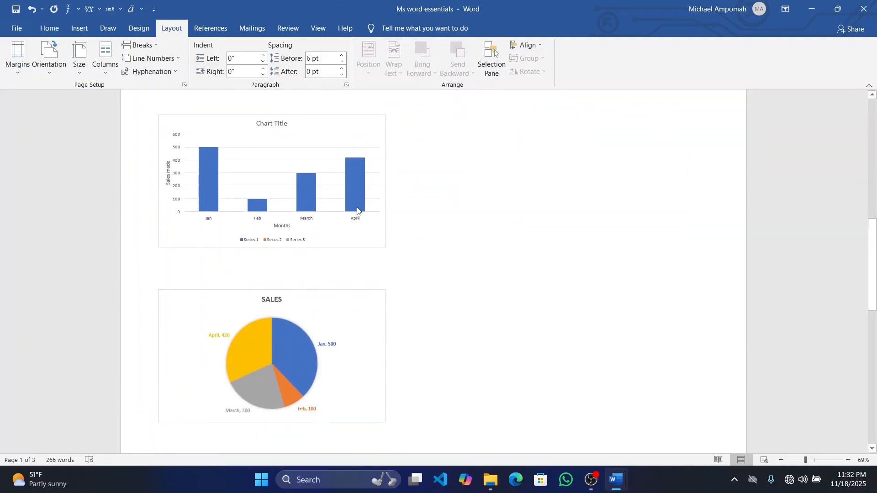
{"action": "scroll", "coordinate": [357, 210], "scroll_direction": "down", "scroll_amount": 9}
{"action": "scroll", "coordinate": [357, 210], "scroll_direction": "down", "scroll_amount": 4}
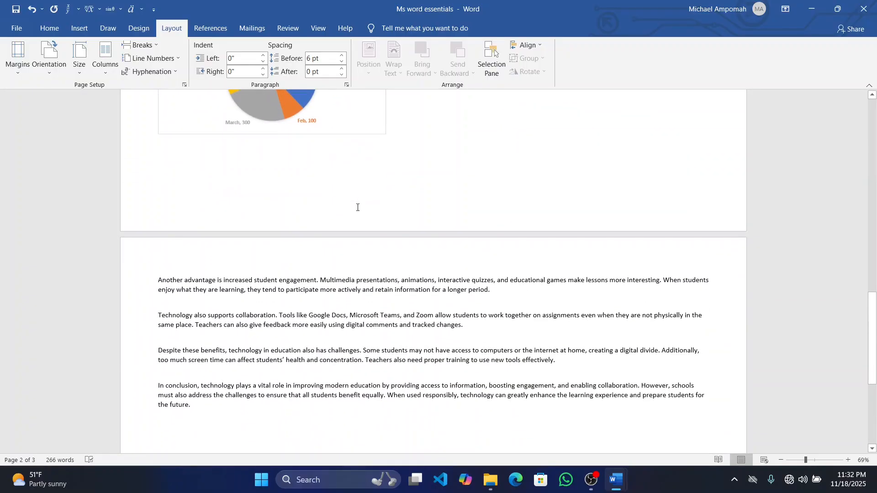
Set the paper size back to Letter and the orientation to Portrait, and check the rearranged pages
{"action": "left_click", "coordinate": [84, 73]}
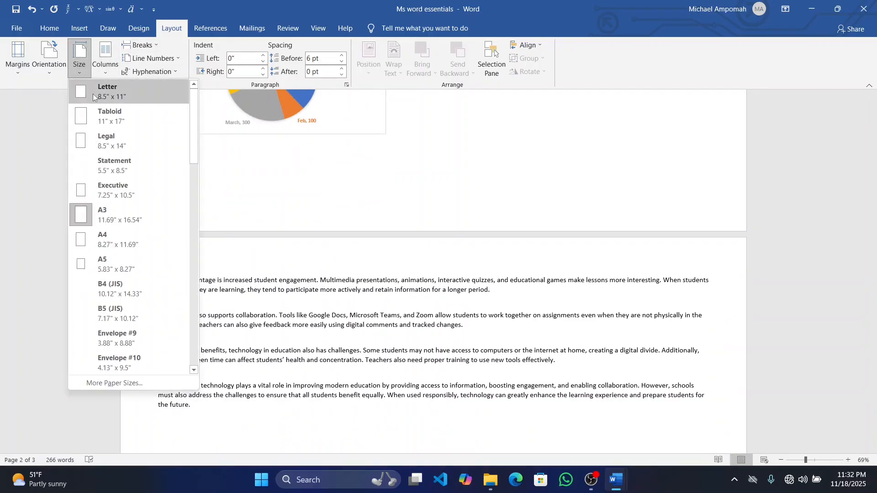
{"action": "left_click", "coordinate": [92, 94]}
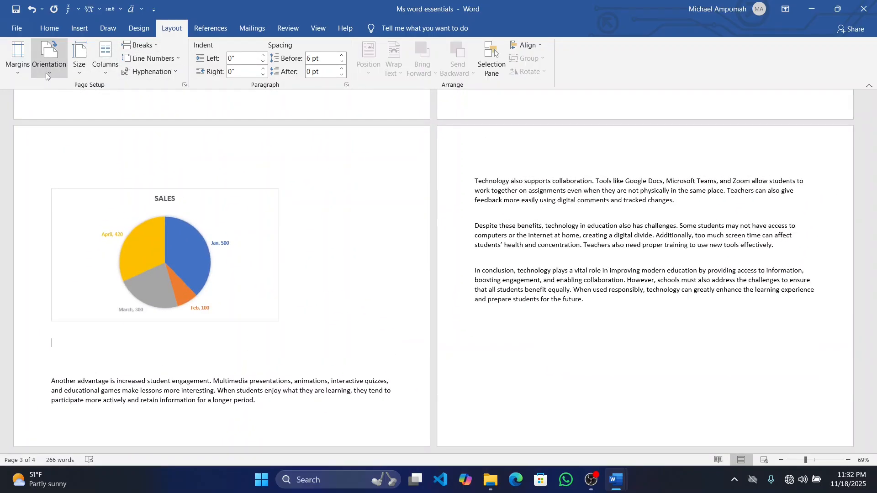
{"action": "left_click", "coordinate": [45, 72]}
{"action": "left_click", "coordinate": [69, 95]}
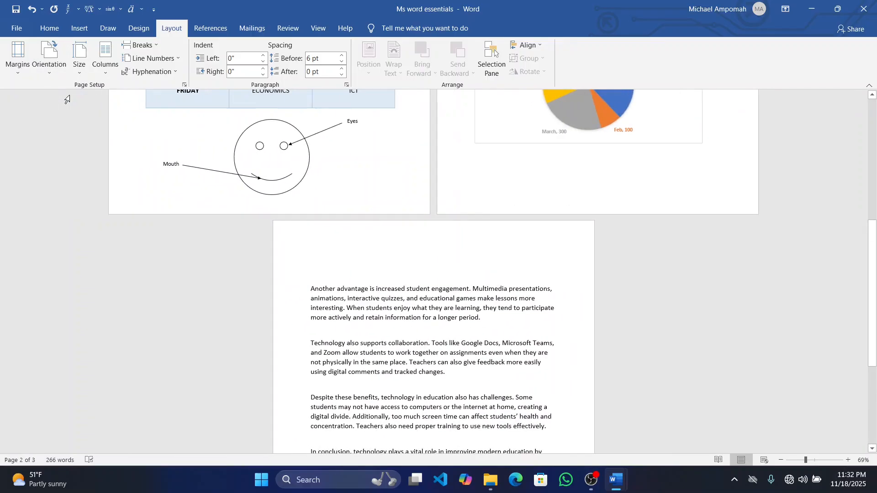
{"action": "scroll", "coordinate": [133, 196], "scroll_direction": "up", "scroll_amount": 5}
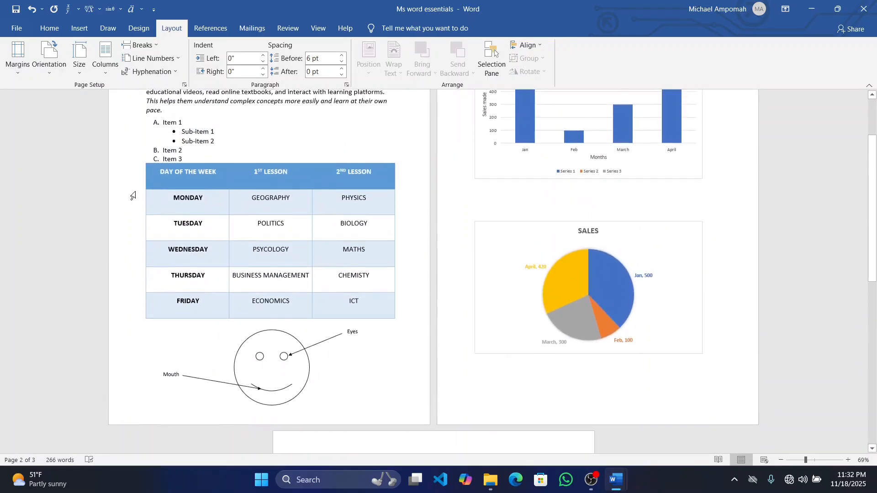
{"action": "scroll", "coordinate": [133, 196], "scroll_direction": "down", "scroll_amount": 3}
{"action": "scroll", "coordinate": [131, 196], "scroll_direction": "up", "scroll_amount": 3, "text": "ctrl"}
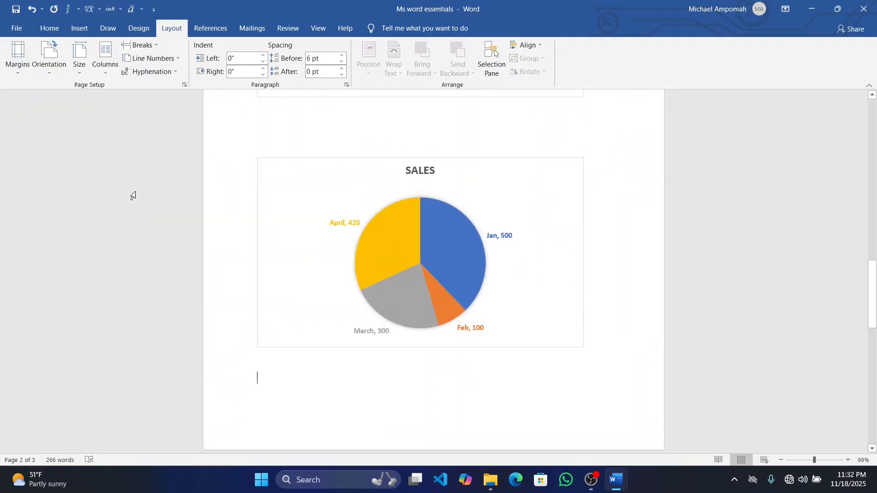
{"action": "scroll", "coordinate": [222, 160], "scroll_direction": "up", "scroll_amount": 10}
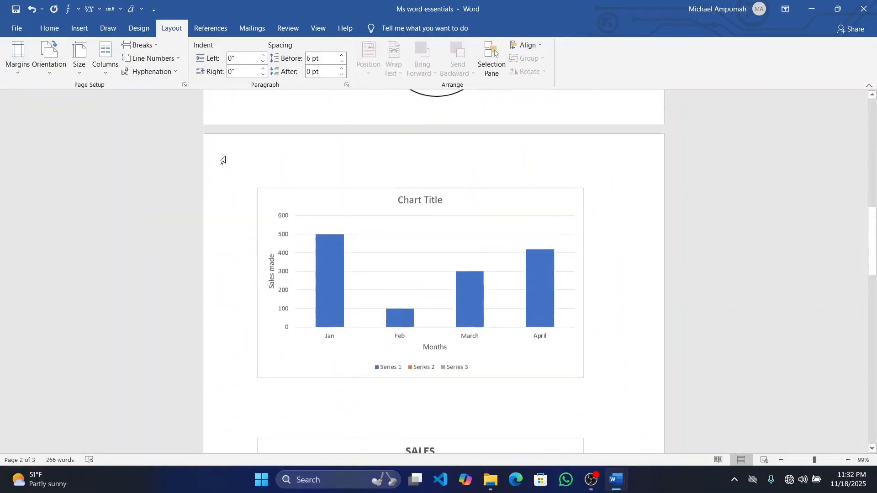
{"action": "scroll", "coordinate": [222, 161], "scroll_direction": "up", "scroll_amount": 10}
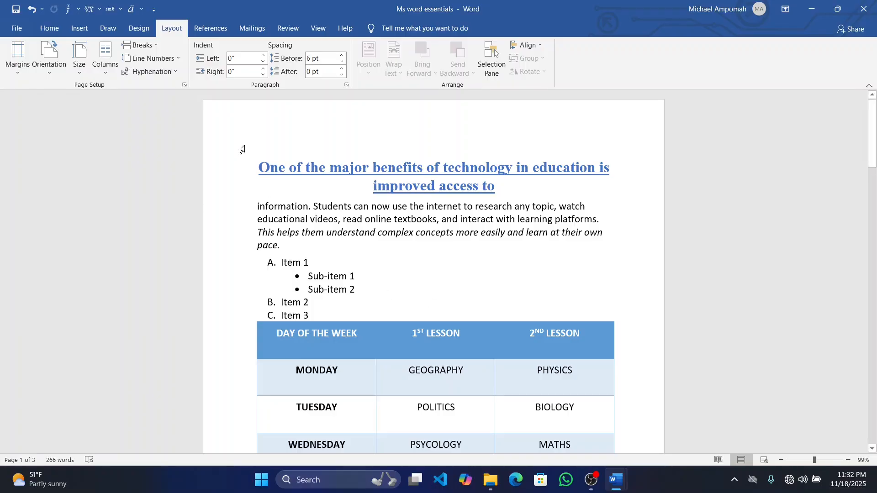
Try the Narrow page margins preset and restore the Normal margins
{"action": "left_click", "coordinate": [18, 59]}
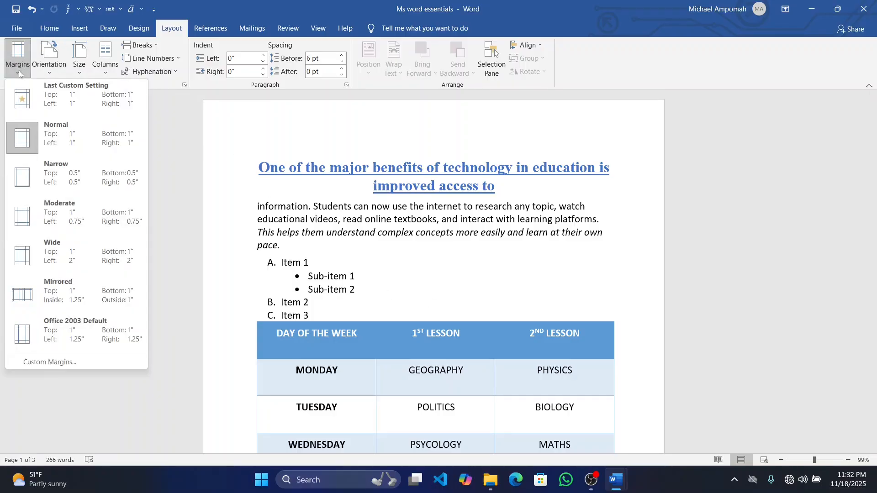
{"action": "left_click", "coordinate": [20, 185]}
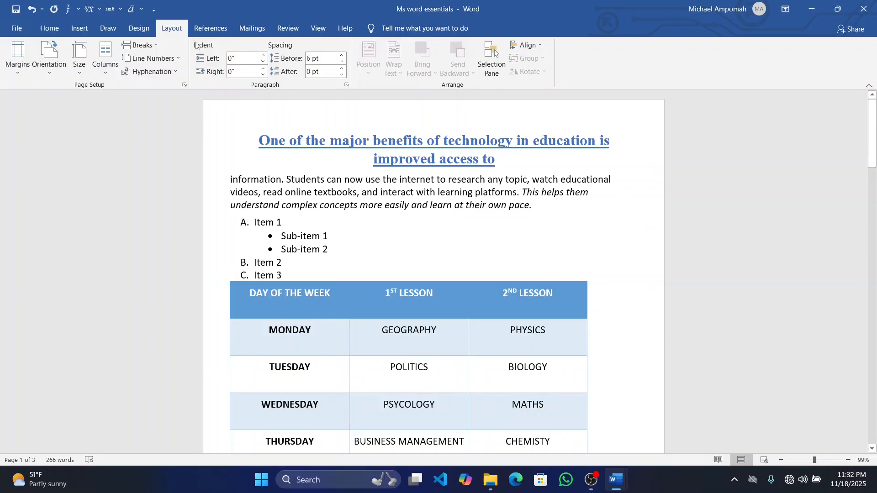
{"action": "left_click", "coordinate": [15, 72]}
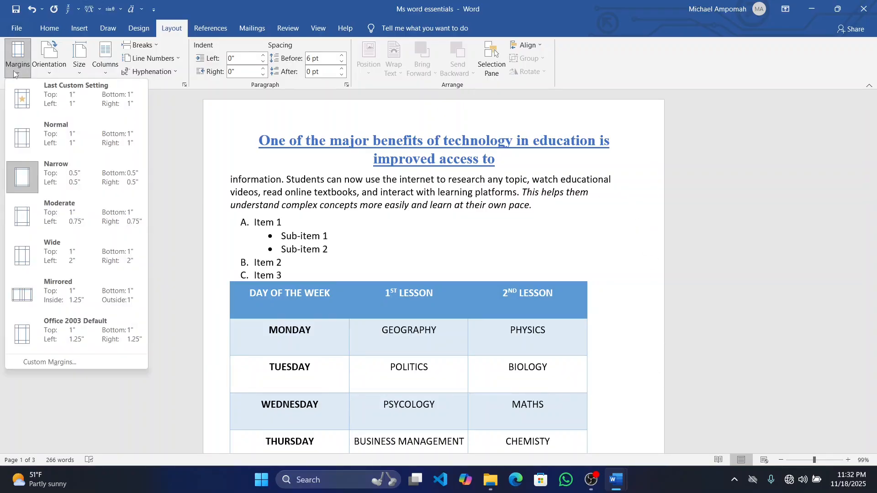
{"action": "left_click", "coordinate": [20, 138]}
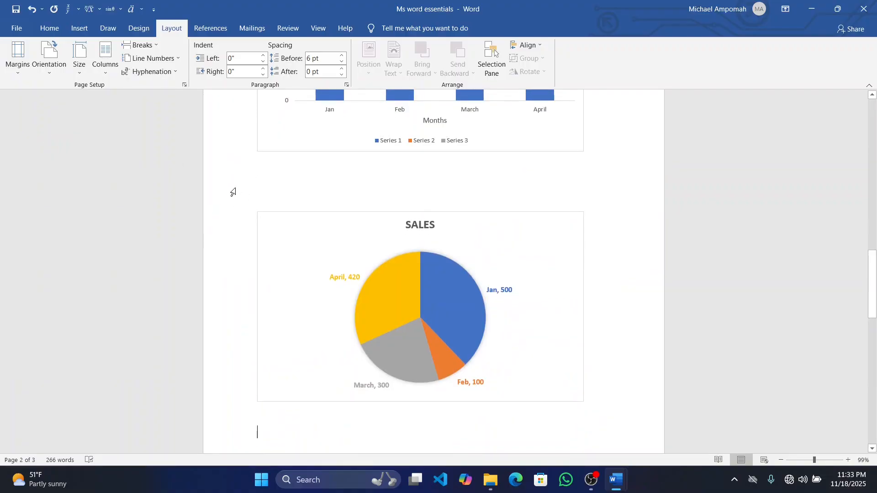
Split the last four paragraphs, from "Another advantage" to "In conclusion", into two columns
{"action": "scroll", "coordinate": [233, 191], "scroll_direction": "down", "scroll_amount": 10}
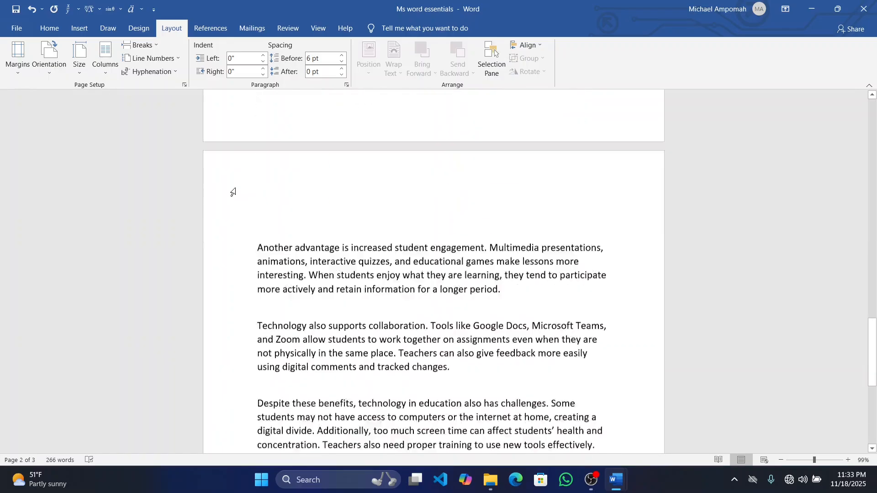
{"action": "scroll", "coordinate": [233, 192], "scroll_direction": "up", "scroll_amount": 3}
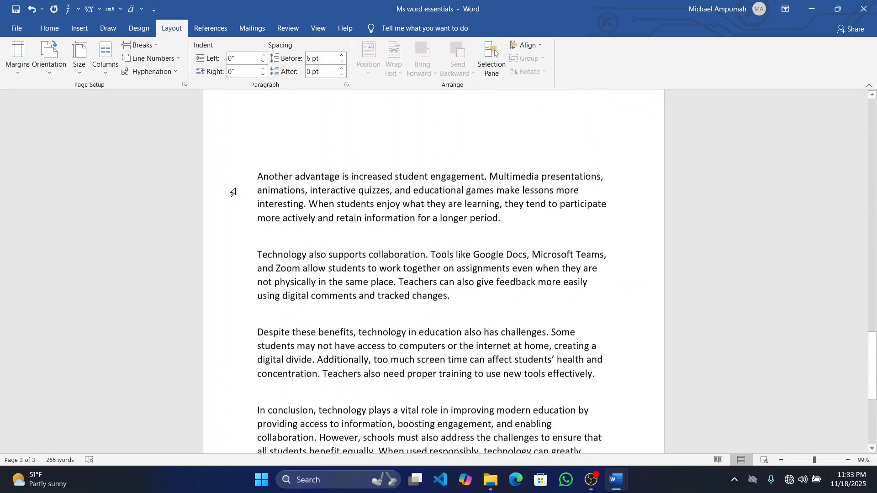
{"action": "scroll", "coordinate": [233, 192], "scroll_direction": "down", "scroll_amount": 2}
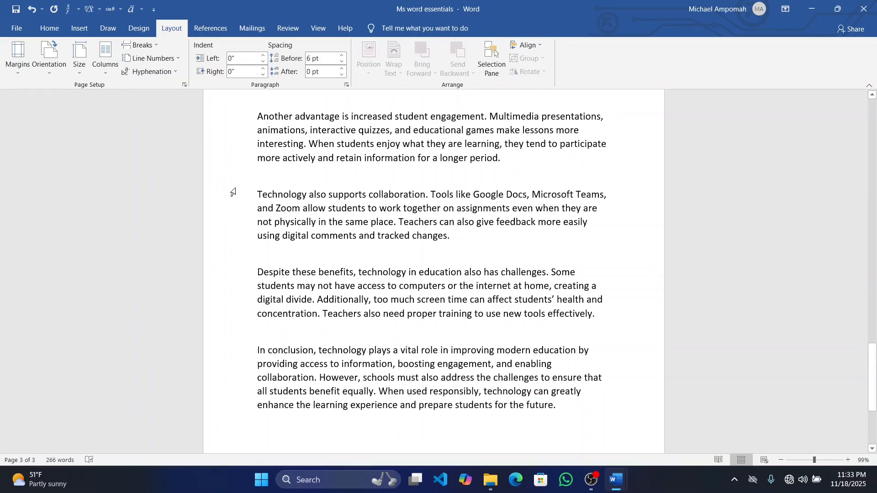
{"action": "left_click_drag", "start_coordinate": [242, 117], "coordinate": [576, 412]}
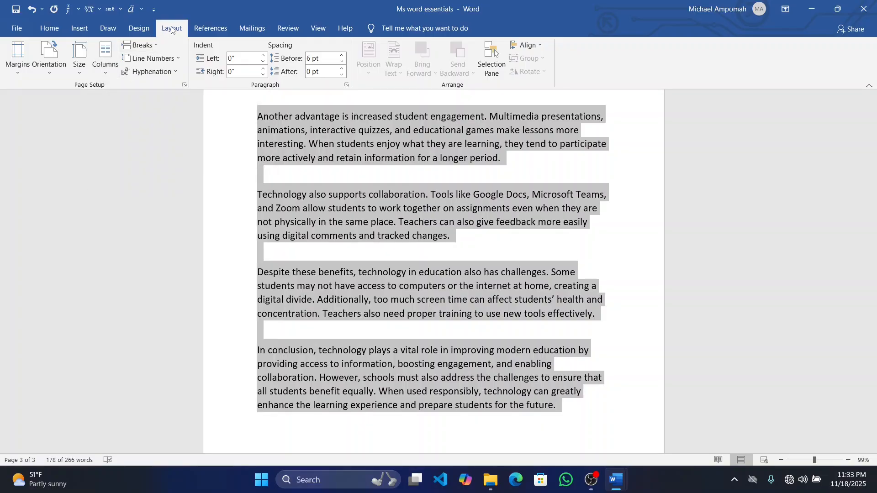
{"action": "left_click", "coordinate": [106, 64]}
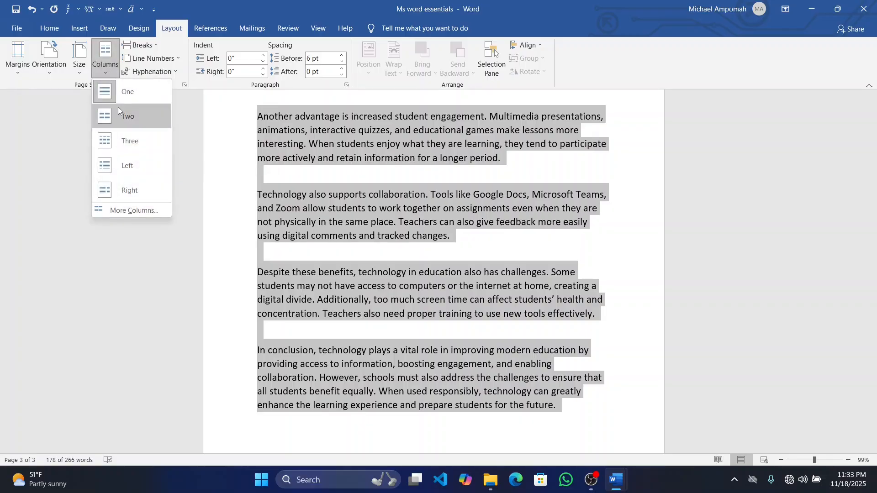
{"action": "left_click", "coordinate": [138, 118]}
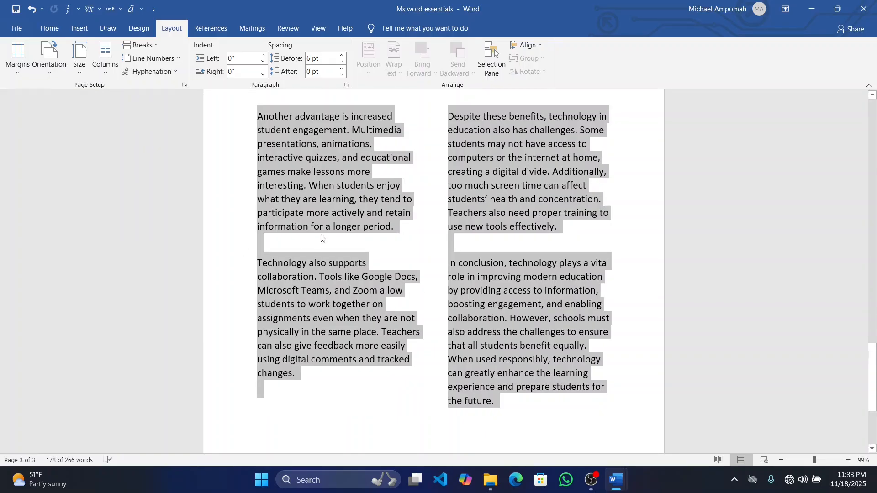
Add a dividing line between the two columns of the selected text and check the surrounding pages
{"action": "left_click", "coordinate": [109, 72]}
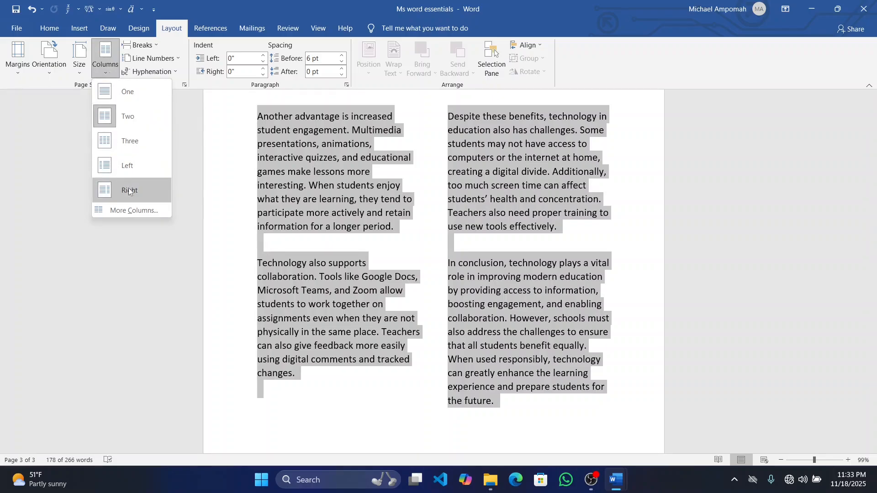
{"action": "left_click", "coordinate": [145, 209]}
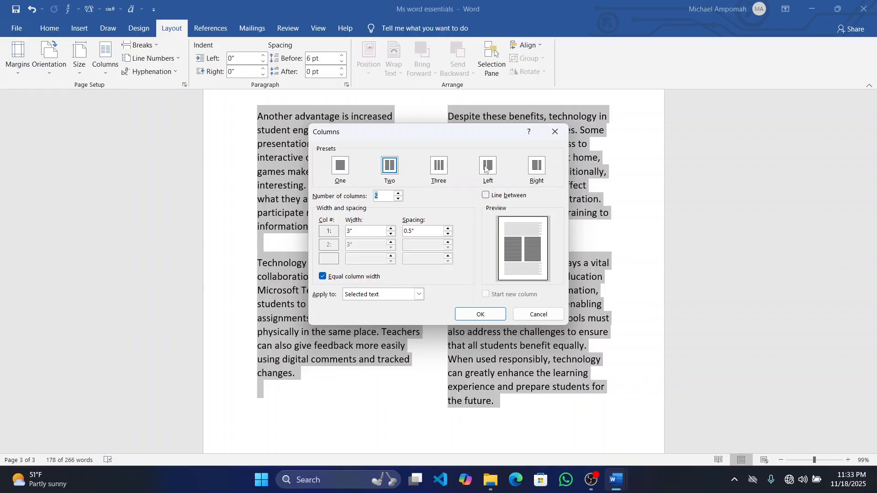
{"action": "left_click", "coordinate": [492, 197]}
{"action": "left_click", "coordinate": [486, 314]}
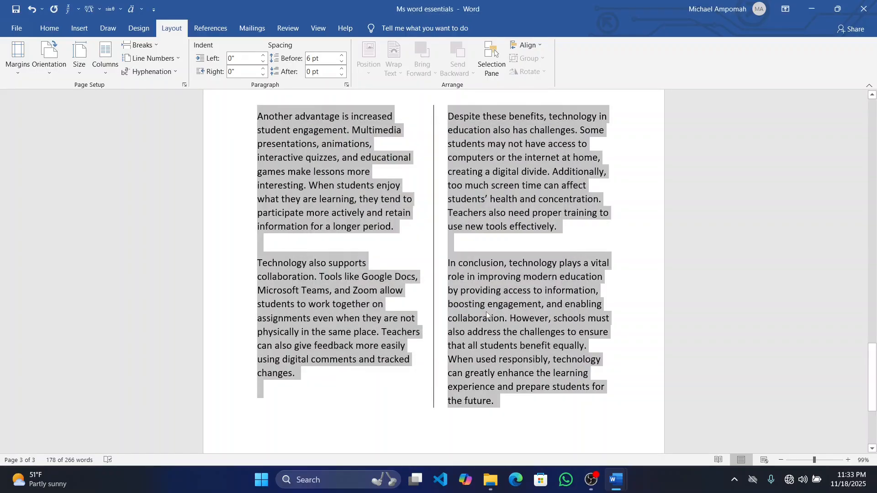
{"action": "scroll", "coordinate": [414, 312], "scroll_direction": "up", "scroll_amount": 2}
{"action": "scroll", "coordinate": [413, 313], "scroll_direction": "down", "scroll_amount": 2}
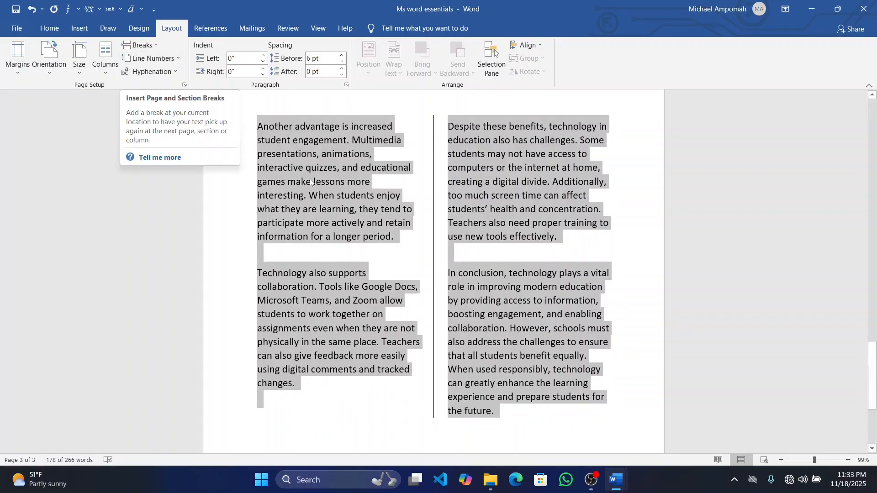
{"action": "scroll", "coordinate": [310, 179], "scroll_direction": "down", "scroll_amount": 4}
{"action": "scroll", "coordinate": [310, 181], "scroll_direction": "up", "scroll_amount": 7}
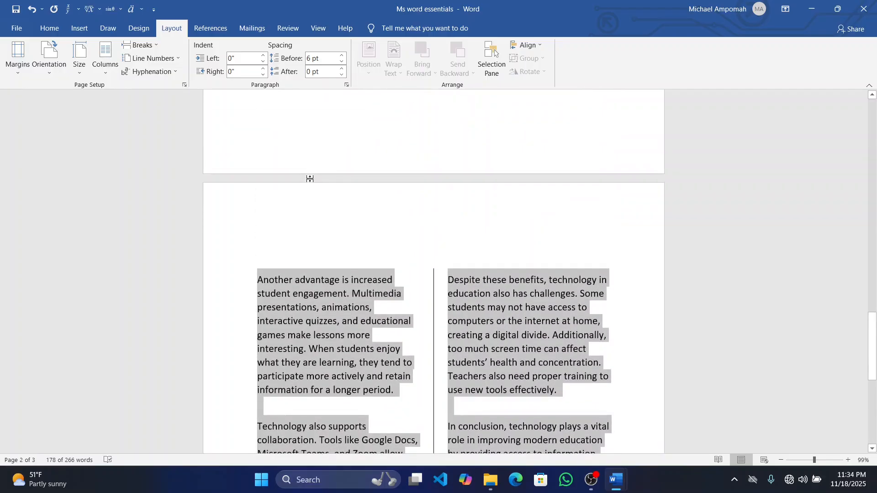
{"action": "scroll", "coordinate": [274, 258], "scroll_direction": "up", "scroll_amount": 4}
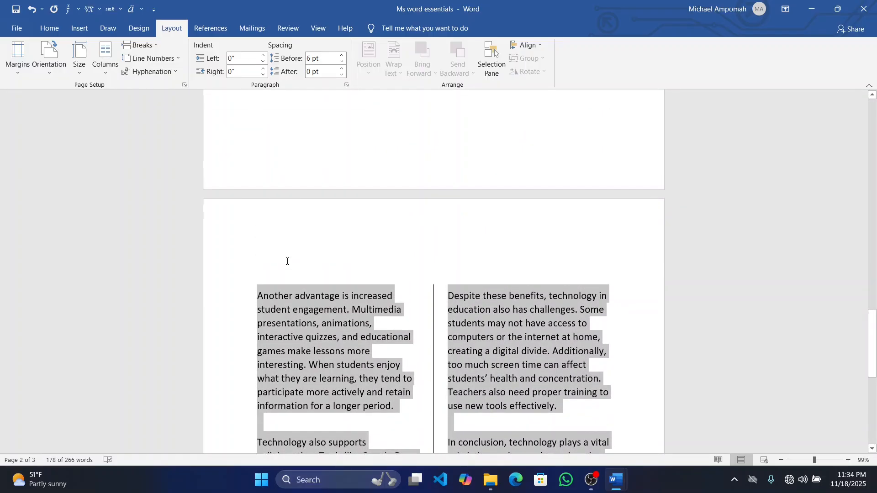
{"action": "scroll", "coordinate": [342, 162], "scroll_direction": "up", "scroll_amount": 15}
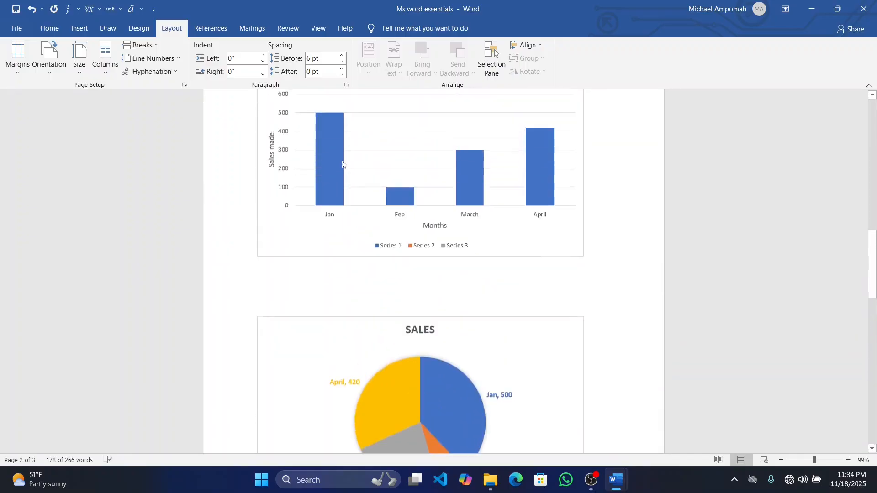
Review the document's pages and undo the two-column layout of the last four paragraphs
{"action": "scroll", "coordinate": [343, 161], "scroll_direction": "up", "scroll_amount": 1}
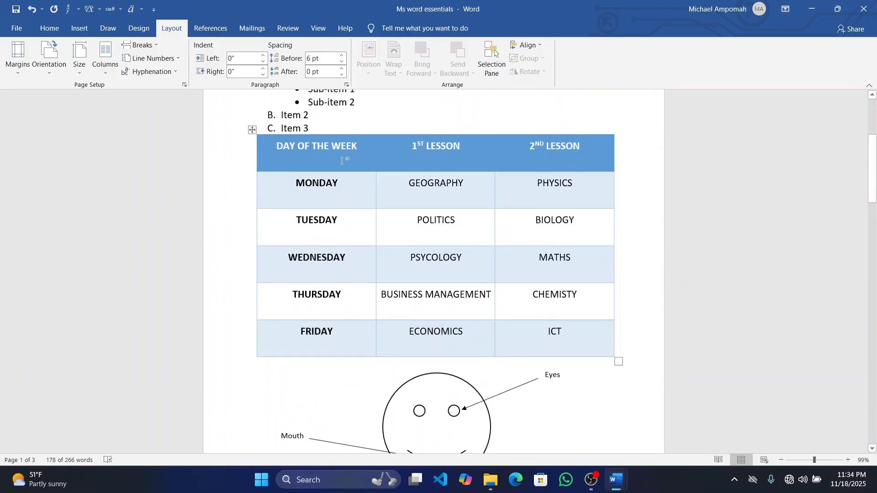
{"action": "scroll", "coordinate": [341, 161], "scroll_direction": "down", "scroll_amount": 20}
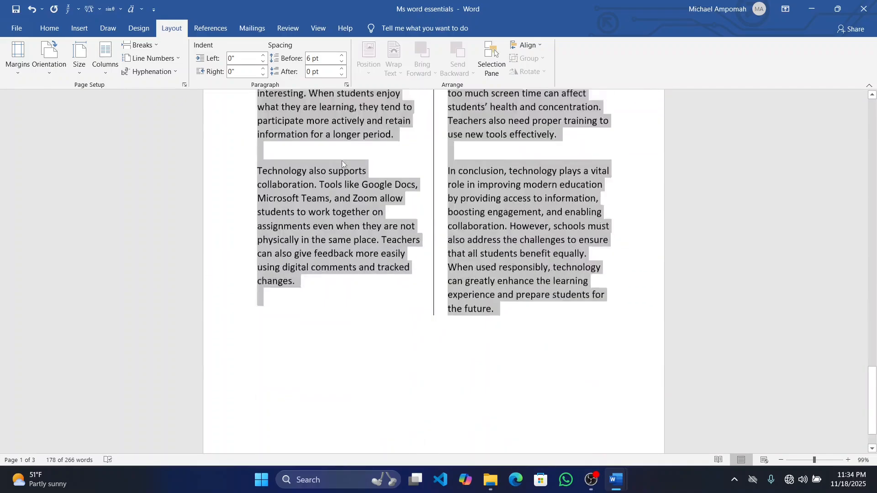
{"action": "scroll", "coordinate": [342, 164], "scroll_direction": "up", "scroll_amount": 3}
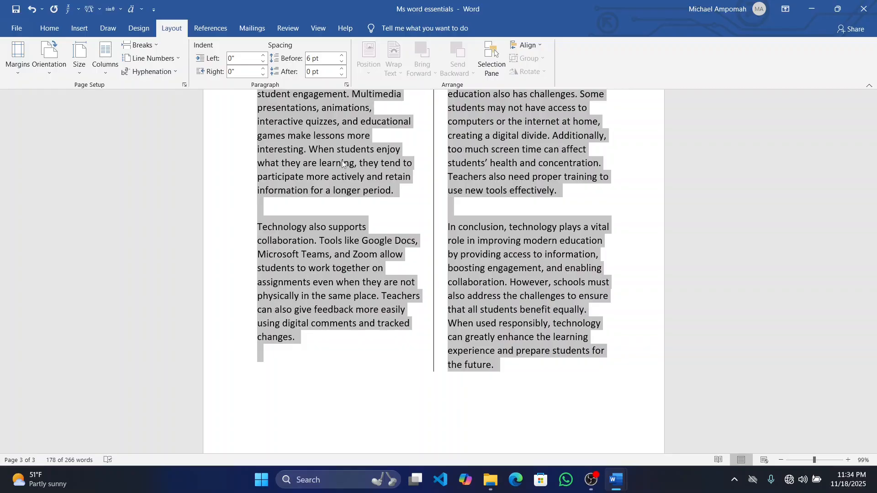
{"action": "key", "text": "ctrl+z"}
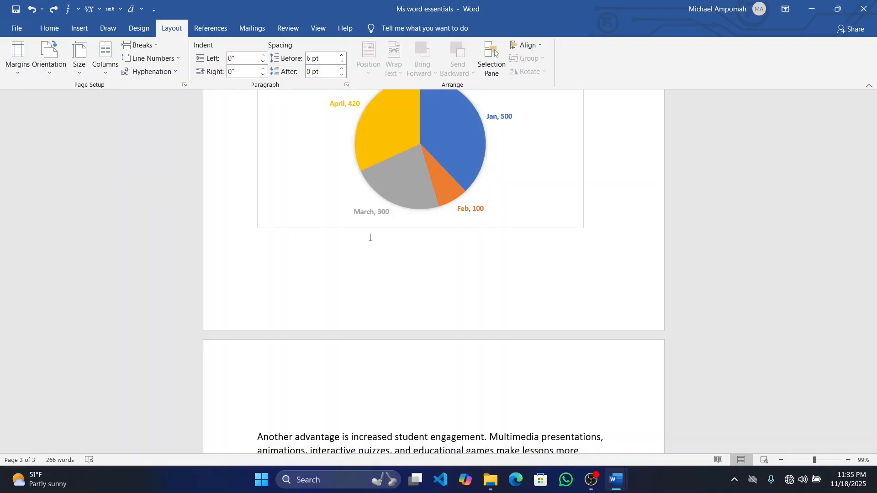
Enter "GH" on the empty line above the "Another advantage" paragraph
{"action": "left_click", "coordinate": [82, 35]}
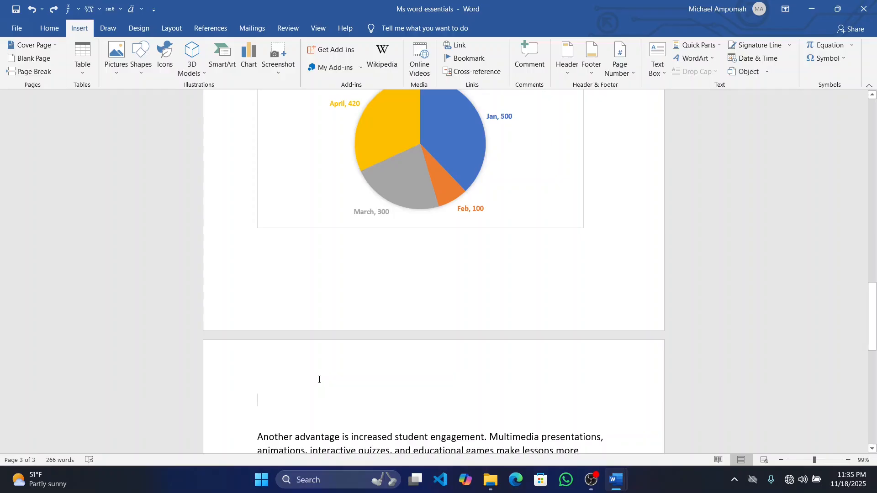
{"action": "type", "text": "$"}
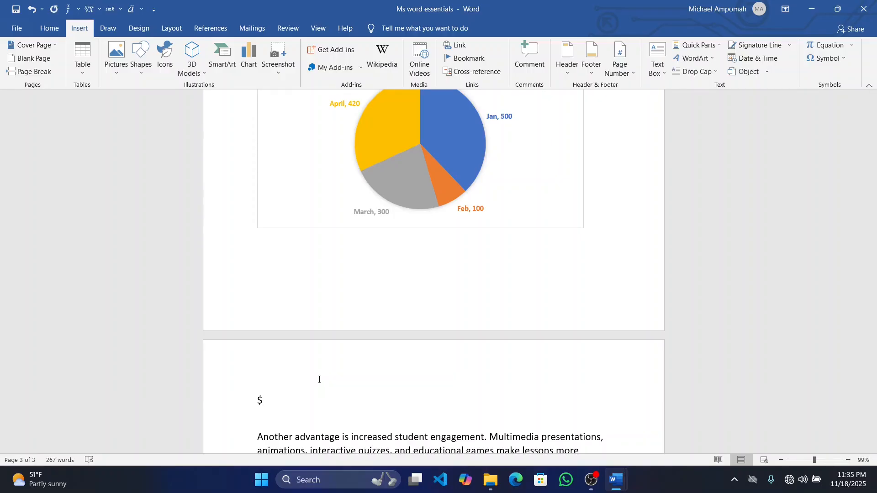
{"action": "key", "text": "BackSpace"}
{"action": "type", "text": "GHS"}
{"action": "key", "text": "BackSpace"}
{"action": "type", "text": "C"}
{"action": "key", "text": "BackSpace"}
{"action": "type", "text": "$"}
{"action": "key", "text": "BackSpace"}
Insert the Cedi Sign from the Currency Symbols subset after "GH" and view its shortcut key assignment
{"action": "left_click", "coordinate": [844, 58]}
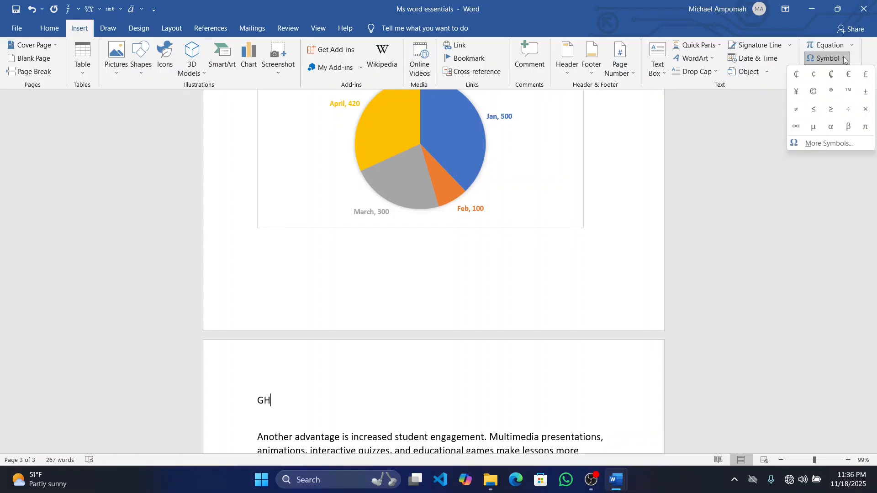
{"action": "left_click", "coordinate": [815, 143]}
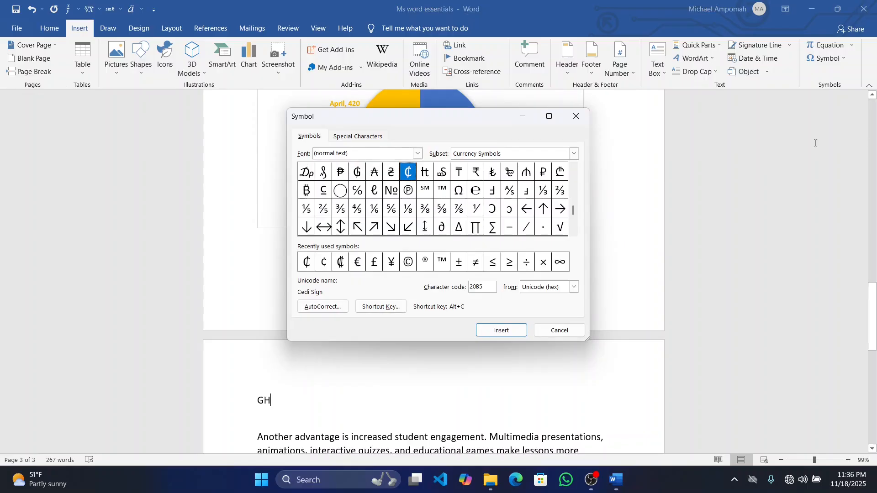
{"action": "double_click", "coordinate": [408, 175]}
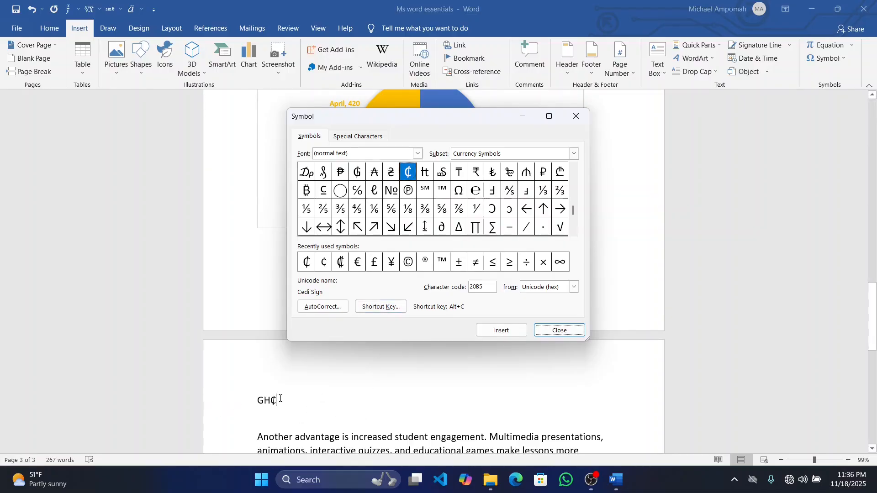
{"action": "left_click", "coordinate": [395, 308]}
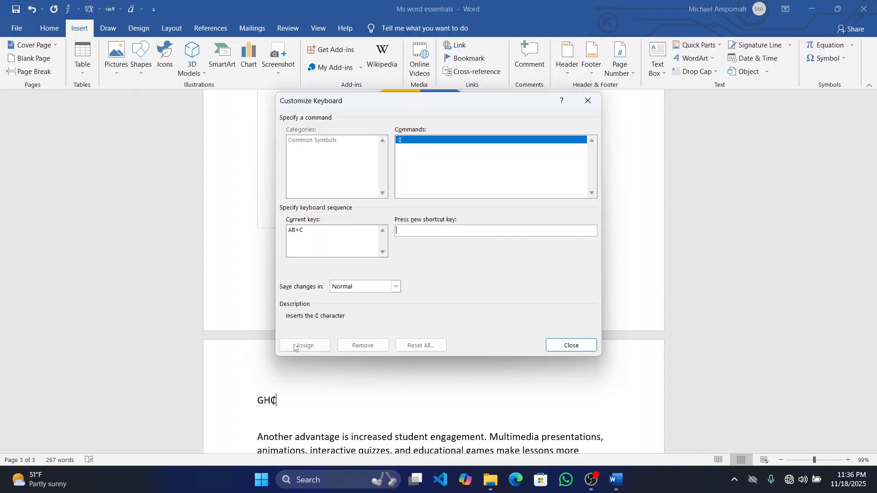
{"action": "left_click", "coordinate": [582, 348]}
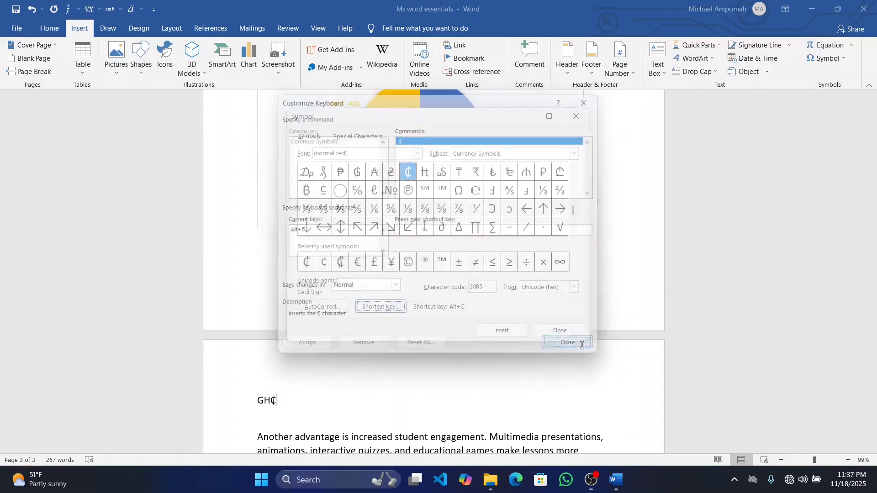
{"action": "left_click", "coordinate": [567, 331]}
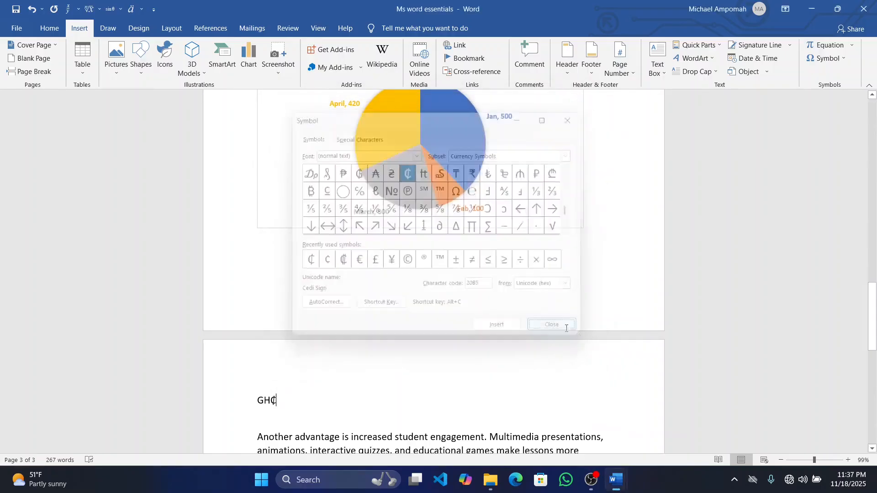
Add a second "GH₵" after the first one on the same line and save the document
{"action": "type", "text": "N"}
{"action": "key", "text": "Delete"}
{"action": "type", "text": "GH"}
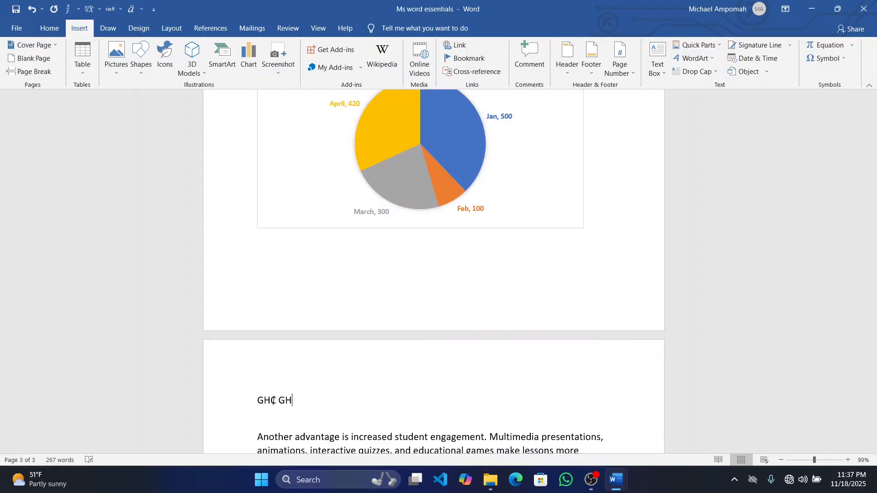
{"action": "type", "text": "₵"}
{"action": "key", "text": "ctrl+s"}
Find and select the Latin Capital Letter Open E in the Latin Extended-B subset of the symbol list
{"action": "left_click", "coordinate": [844, 58]}
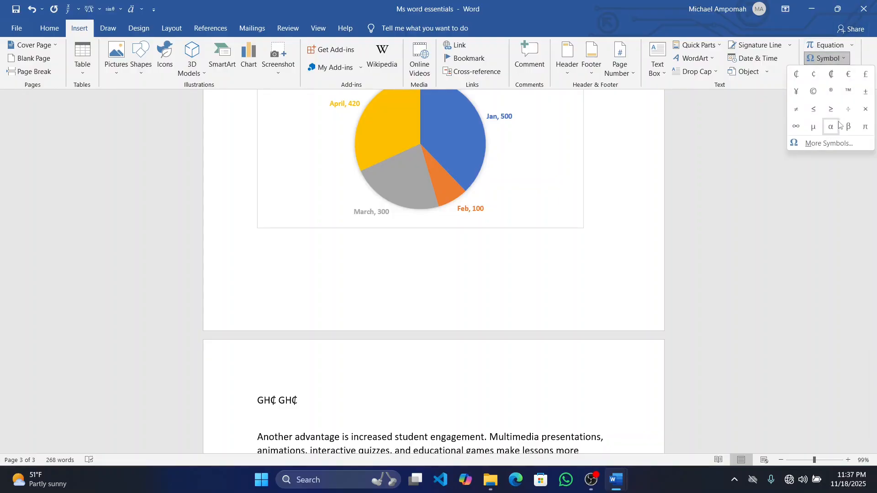
{"action": "left_click", "coordinate": [838, 142]}
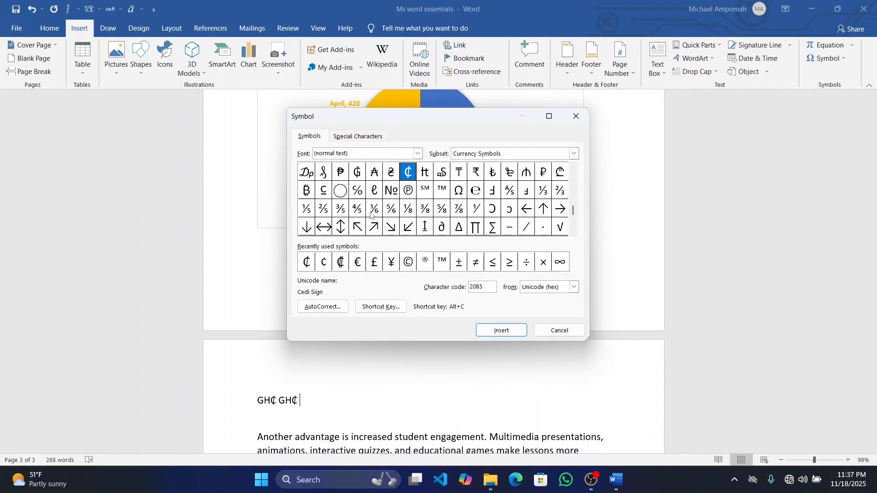
{"action": "left_click_drag", "start_coordinate": [575, 210], "coordinate": [574, 176]}
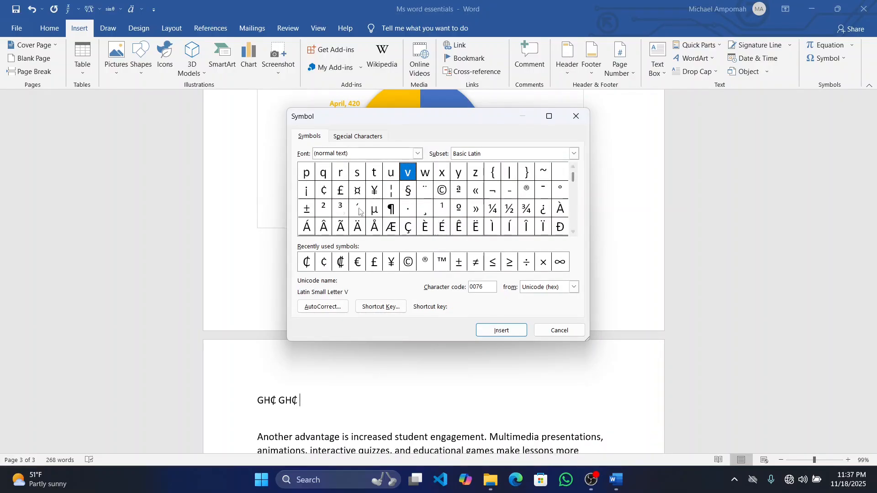
{"action": "left_click", "coordinate": [574, 167]}
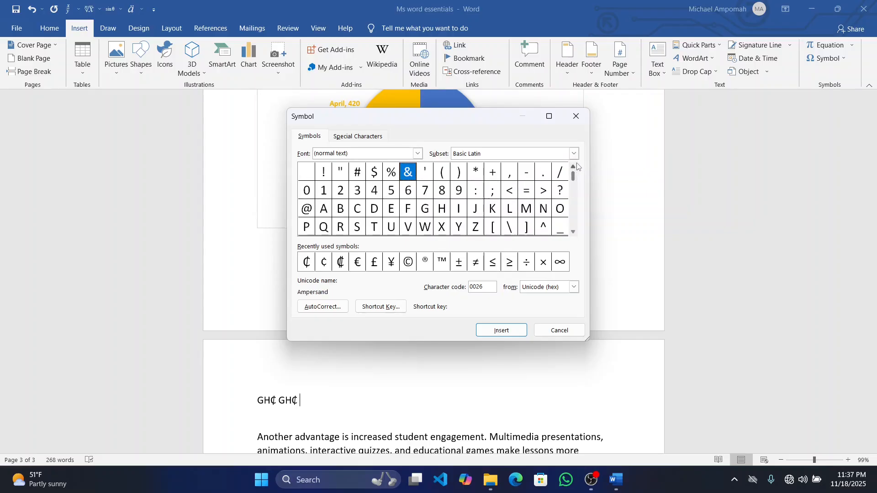
{"action": "left_click", "coordinate": [574, 232]}
{"action": "scroll", "coordinate": [576, 235], "scroll_direction": "down", "scroll_amount": 1}
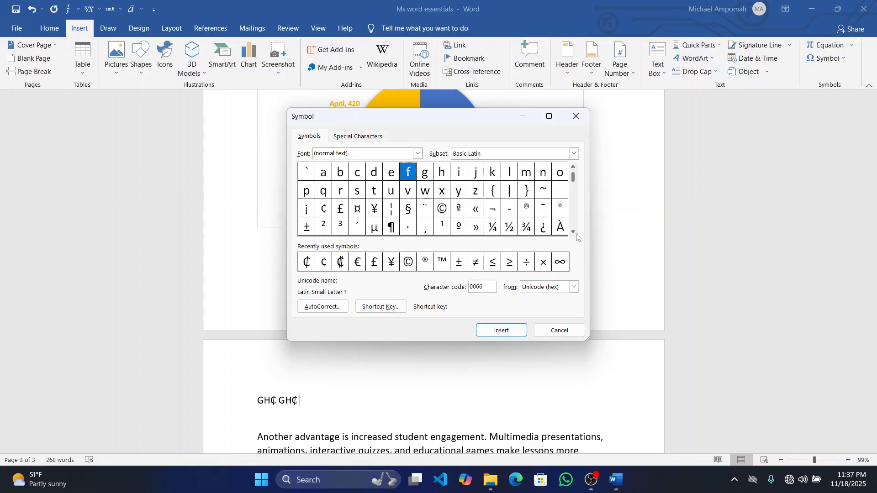
{"action": "left_click", "coordinate": [576, 233]}
{"action": "left_click", "coordinate": [575, 233]}
{"action": "left_click", "coordinate": [575, 233]}
{"action": "left_click", "coordinate": [576, 233]}
{"action": "left_click", "coordinate": [573, 232]}
{"action": "left_click", "coordinate": [573, 232]}
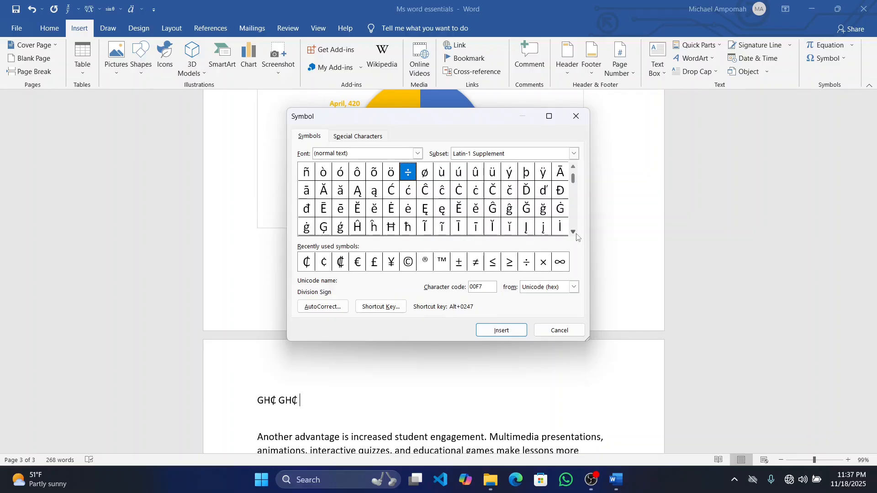
{"action": "left_click", "coordinate": [574, 185]}
{"action": "left_click", "coordinate": [574, 185]}
{"action": "left_click", "coordinate": [575, 185]}
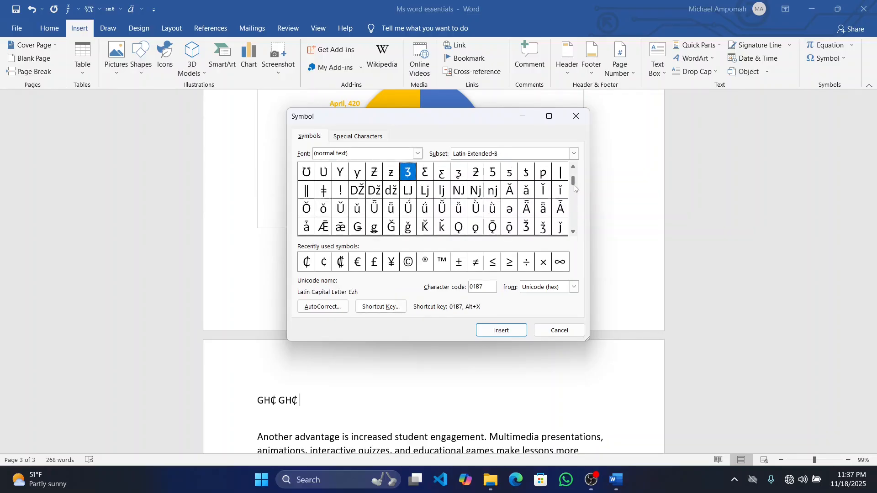
{"action": "left_click", "coordinate": [574, 232]}
{"action": "left_click", "coordinate": [574, 233]}
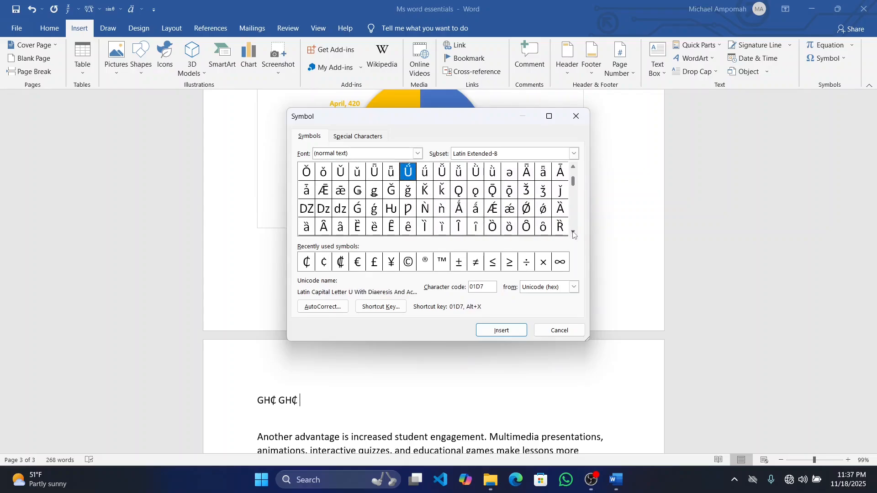
{"action": "left_click", "coordinate": [573, 233]}
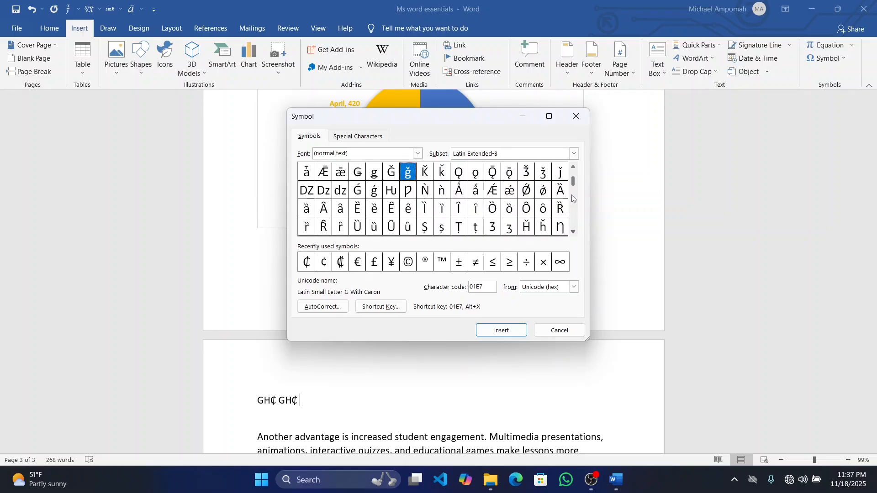
{"action": "left_click_drag", "start_coordinate": [575, 180], "coordinate": [578, 160]}
{"action": "left_click", "coordinate": [574, 233]}
{"action": "left_click", "coordinate": [574, 232]}
{"action": "left_click", "coordinate": [574, 232]}
{"action": "left_click", "coordinate": [573, 233]}
{"action": "left_click", "coordinate": [573, 233]}
{"action": "left_click", "coordinate": [574, 232]}
{"action": "left_click", "coordinate": [574, 233]}
{"action": "left_click", "coordinate": [573, 232]}
{"action": "left_click", "coordinate": [573, 232]}
{"action": "left_click", "coordinate": [574, 232]}
{"action": "left_click", "coordinate": [574, 233]}
{"action": "left_click", "coordinate": [574, 233]}
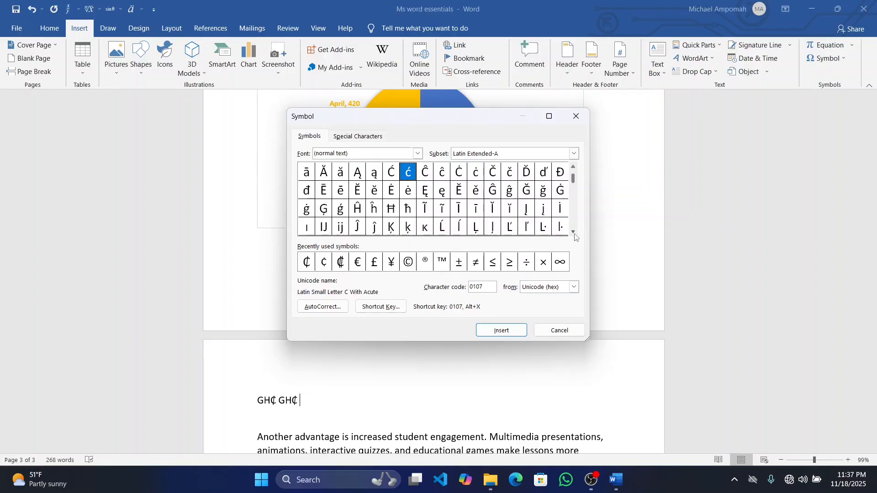
{"action": "left_click", "coordinate": [574, 232]}
{"action": "left_click", "coordinate": [574, 233]}
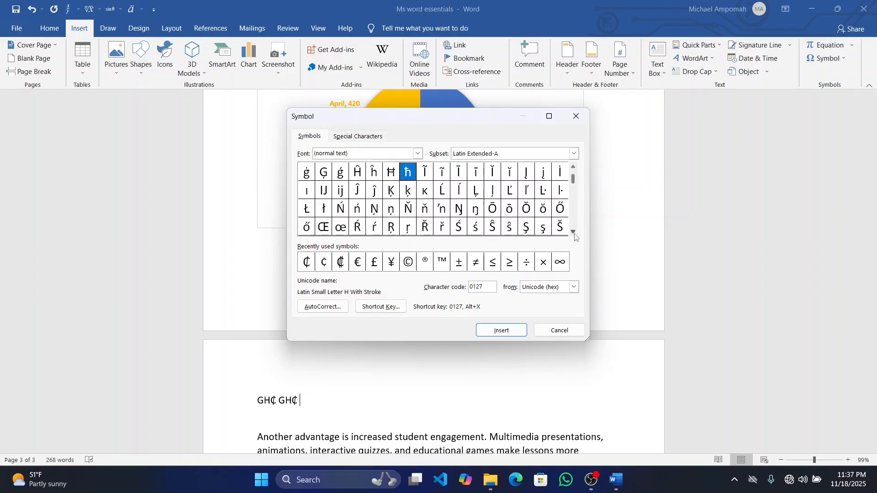
{"action": "left_click", "coordinate": [574, 232]}
{"action": "left_click", "coordinate": [574, 233]}
{"action": "left_click", "coordinate": [574, 232]}
{"action": "left_click", "coordinate": [574, 232]}
{"action": "left_click", "coordinate": [564, 207]}
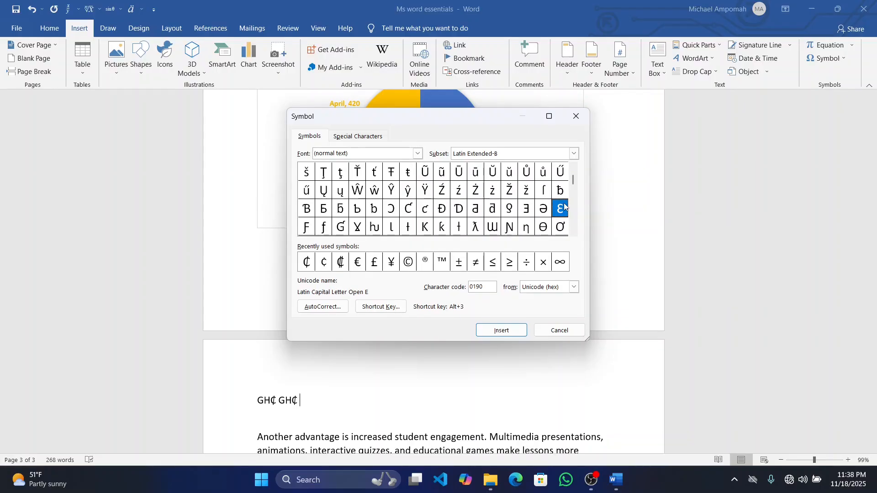
View the shortcut key assignment of the open E symbol and insert the symbol after the second "GH₵"
{"action": "left_click", "coordinate": [379, 306]}
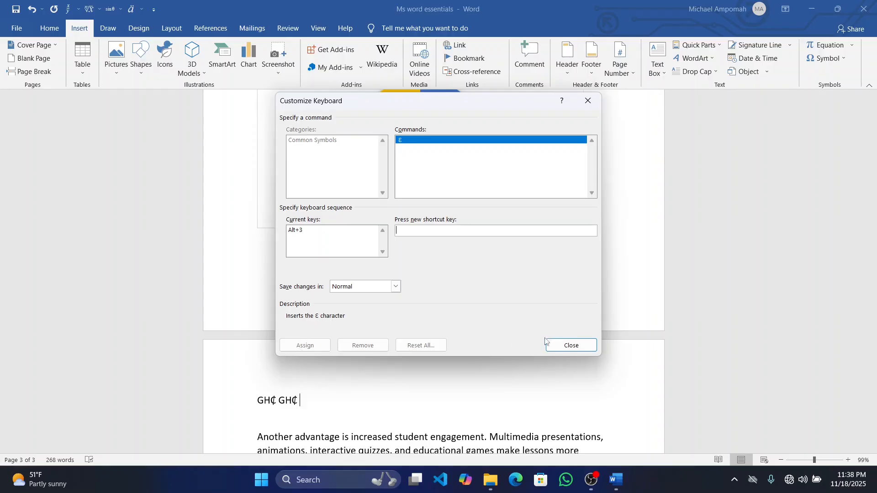
{"action": "left_click", "coordinate": [571, 346]}
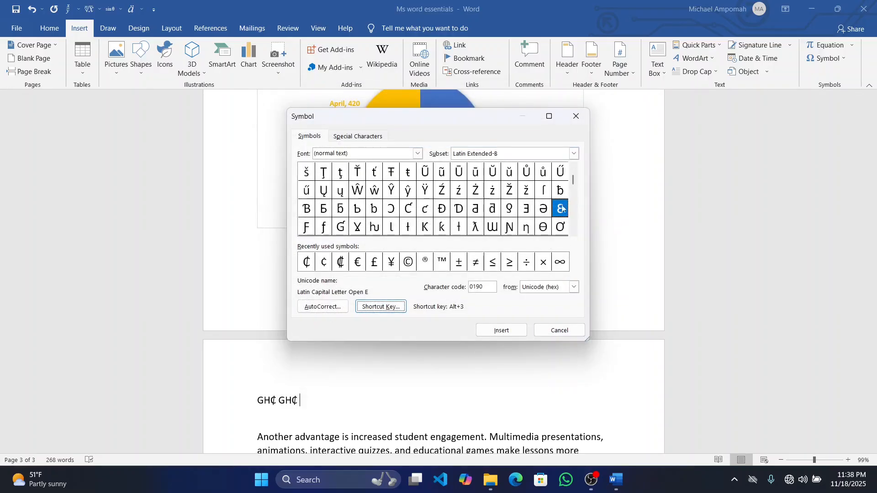
{"action": "left_click", "coordinate": [513, 332]}
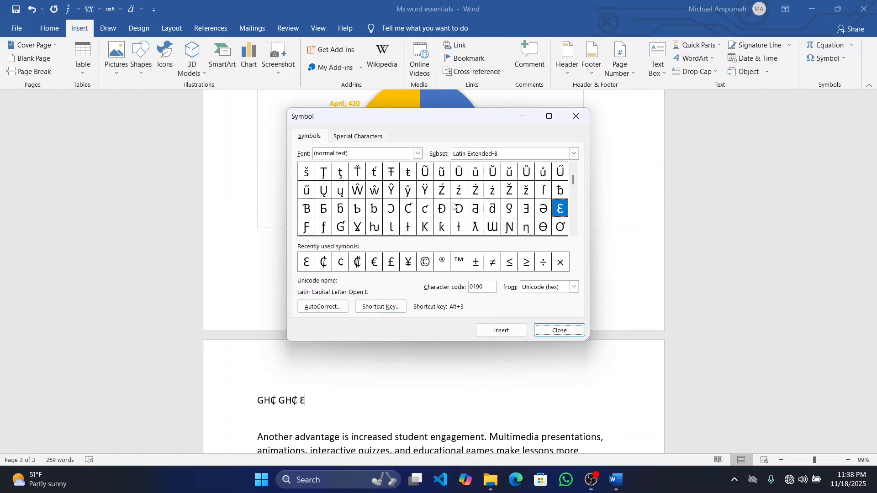
Browse the remaining symbol subsets through Armenian and Arabic, and close the symbol list
{"action": "left_click", "coordinate": [574, 232]}
{"action": "left_click", "coordinate": [573, 232]}
{"action": "left_click", "coordinate": [574, 233]}
{"action": "left_click", "coordinate": [574, 233]}
{"action": "left_click", "coordinate": [574, 233]}
{"action": "left_click", "coordinate": [574, 233]}
{"action": "left_click", "coordinate": [574, 233]}
{"action": "left_click", "coordinate": [574, 233]}
{"action": "left_click", "coordinate": [574, 233]}
{"action": "left_click", "coordinate": [573, 233]}
{"action": "left_click", "coordinate": [574, 233]}
{"action": "left_click", "coordinate": [574, 233]}
{"action": "left_click", "coordinate": [574, 233]}
{"action": "left_click", "coordinate": [574, 233]}
{"action": "left_click", "coordinate": [574, 233]}
{"action": "left_click", "coordinate": [574, 233]}
{"action": "left_click", "coordinate": [574, 233]}
{"action": "left_click", "coordinate": [574, 233]}
{"action": "left_click", "coordinate": [574, 233]}
{"action": "left_click", "coordinate": [574, 233]}
{"action": "left_click", "coordinate": [573, 233]}
{"action": "left_click", "coordinate": [574, 232]}
{"action": "left_click", "coordinate": [573, 233]}
{"action": "left_click", "coordinate": [574, 233]}
{"action": "left_click", "coordinate": [573, 233]}
{"action": "left_click", "coordinate": [574, 233]}
{"action": "left_click", "coordinate": [574, 233]}
{"action": "left_click", "coordinate": [574, 233]}
{"action": "left_click", "coordinate": [574, 233]}
{"action": "left_click", "coordinate": [574, 233]}
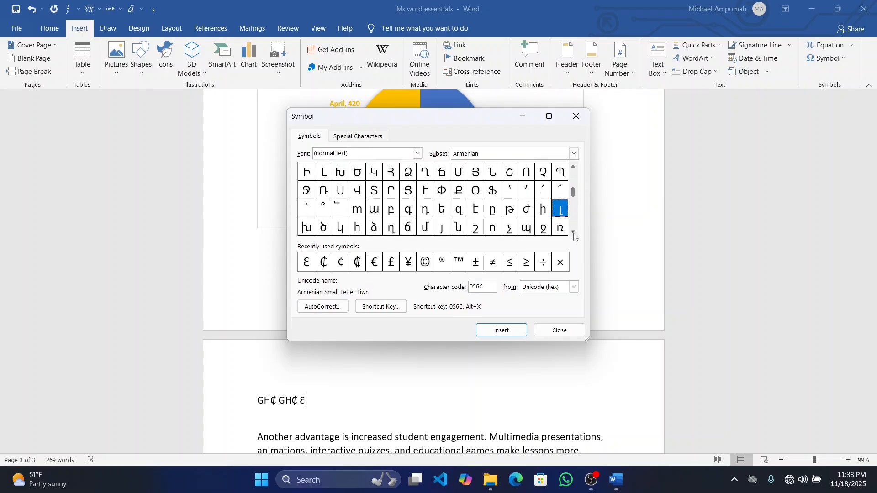
{"action": "left_click", "coordinate": [574, 233]}
{"action": "left_click", "coordinate": [573, 233]}
{"action": "left_click", "coordinate": [574, 233]}
{"action": "left_click", "coordinate": [574, 233]}
{"action": "left_click", "coordinate": [574, 233]}
{"action": "left_click", "coordinate": [574, 233]}
{"action": "left_click", "coordinate": [574, 233]}
{"action": "left_click", "coordinate": [573, 233]}
{"action": "left_click", "coordinate": [573, 233]}
{"action": "left_click", "coordinate": [574, 233]}
{"action": "left_click", "coordinate": [574, 233]}
{"action": "left_click", "coordinate": [574, 233]}
{"action": "left_click", "coordinate": [574, 233]}
{"action": "left_click", "coordinate": [574, 233]}
{"action": "left_click", "coordinate": [574, 233]}
{"action": "left_click", "coordinate": [573, 233]}
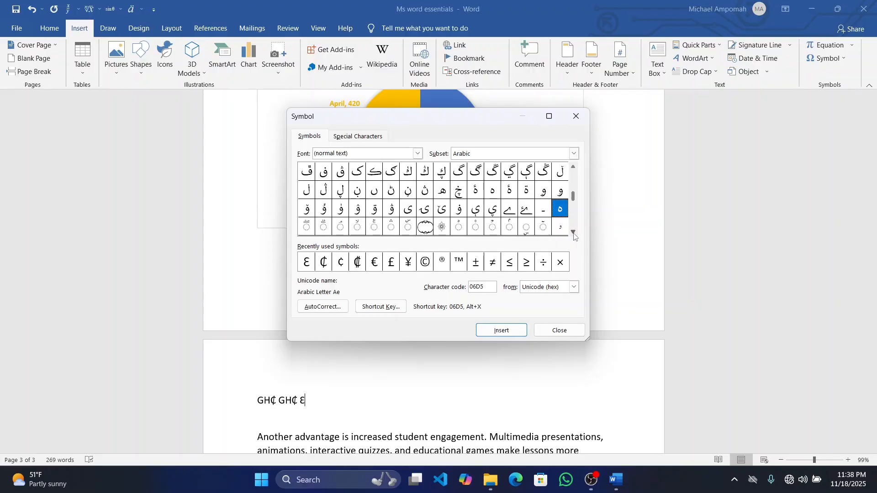
{"action": "left_click", "coordinate": [576, 117]}
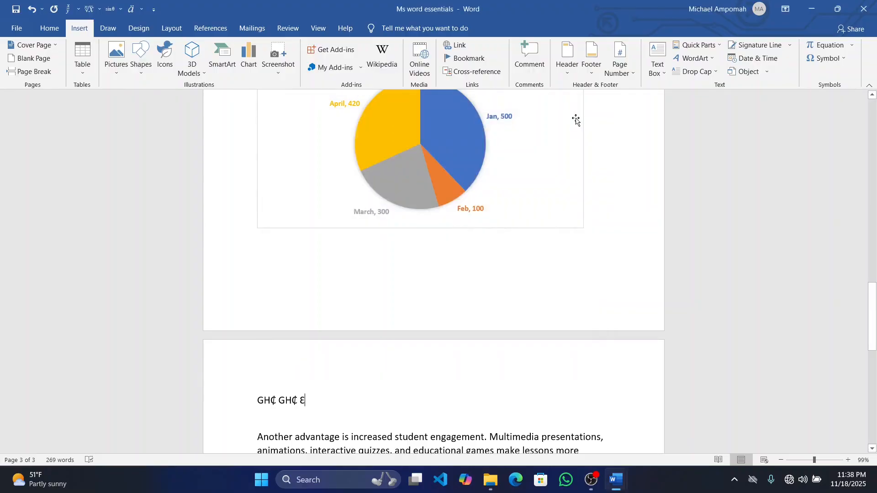
Delete the whole line of sample currency and letter symbols above the "Another advantage" paragraph
{"action": "left_click", "coordinate": [247, 400]}
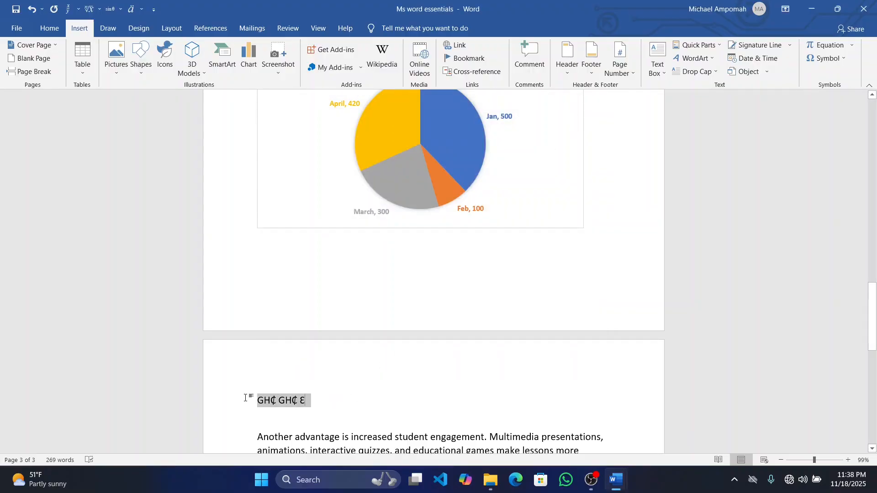
{"action": "key", "text": "Delete"}
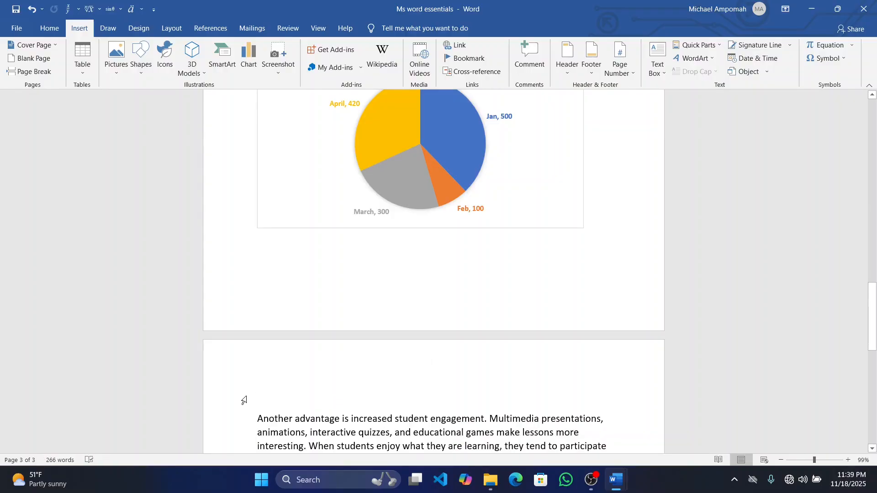
Look over the built-in equations and insert a new blank equation above the "Another advantage" paragraph
{"action": "left_click", "coordinate": [851, 46]}
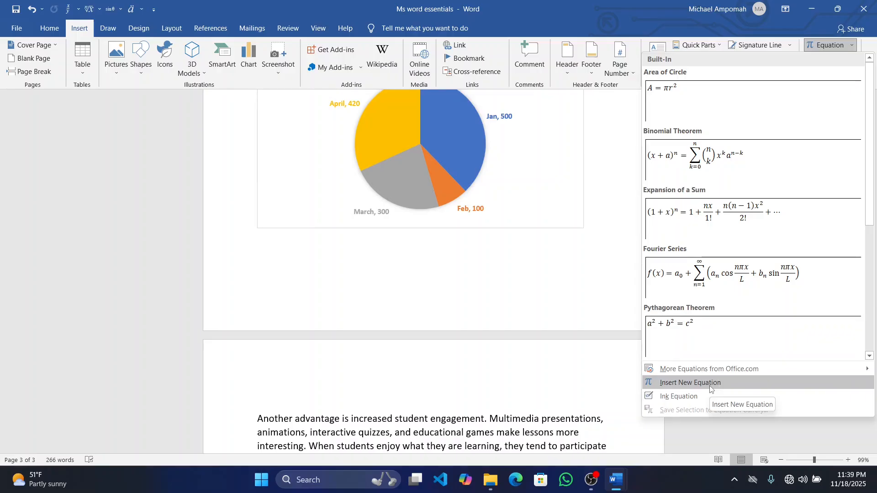
{"action": "left_click", "coordinate": [831, 42]}
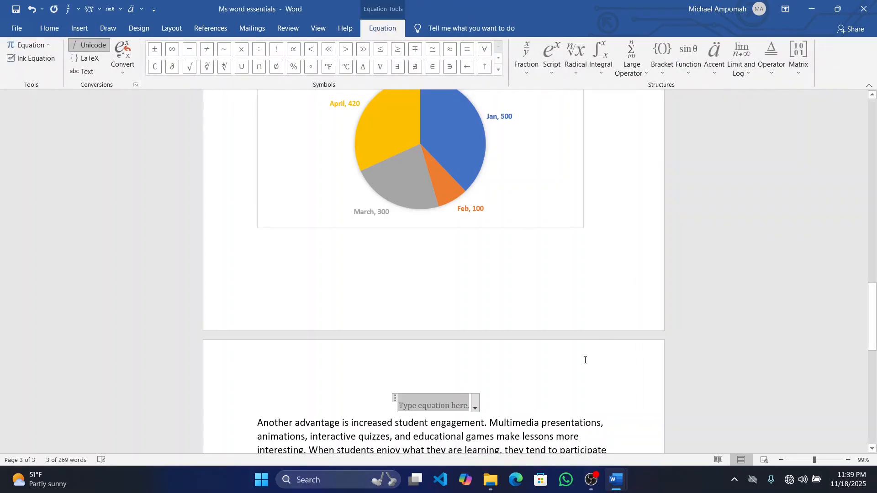
Delete the blank equation above the "Another advantage" paragraph and insert a new blank equation in its place
{"action": "scroll", "coordinate": [584, 359], "scroll_direction": "down", "scroll_amount": 2}
{"action": "scroll", "coordinate": [514, 228], "scroll_direction": "down", "scroll_amount": 2}
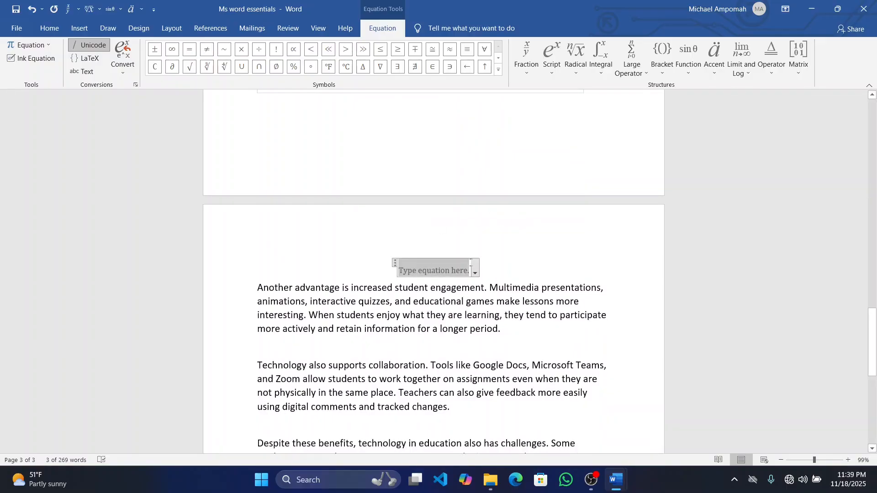
{"action": "key", "text": "BackSpace"}
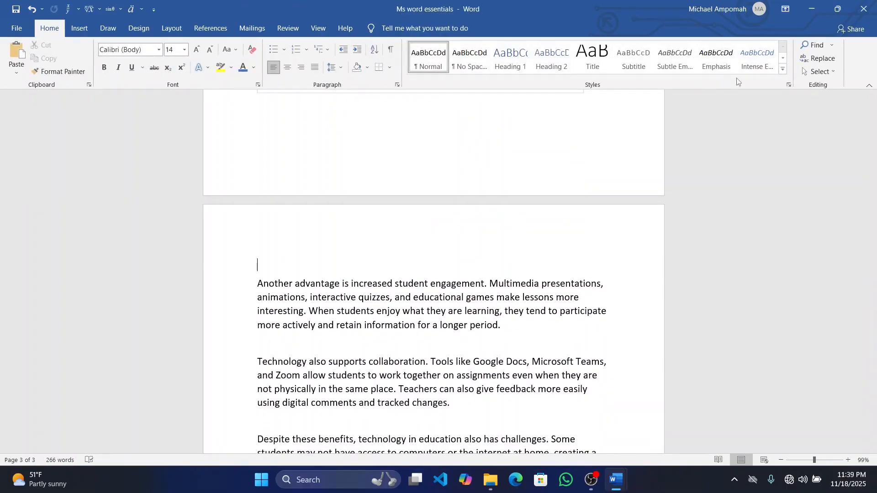
{"action": "left_click", "coordinate": [87, 26]}
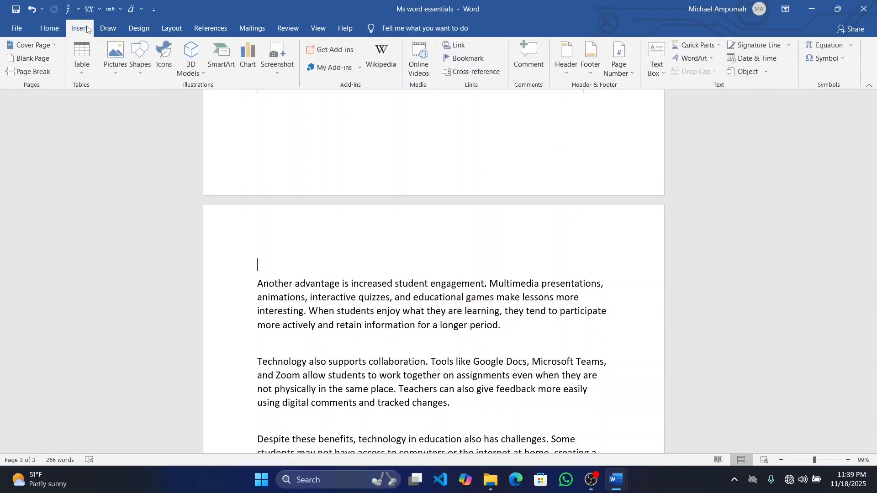
{"action": "left_click", "coordinate": [823, 45]}
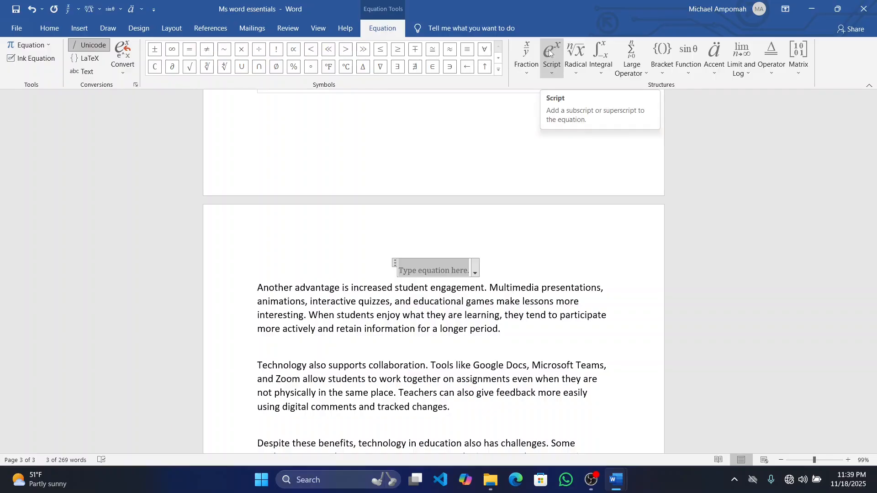
Fill the blank equation with a stacked fraction that has 2 as numerator and 7 as denominator
{"action": "left_click", "coordinate": [529, 53]}
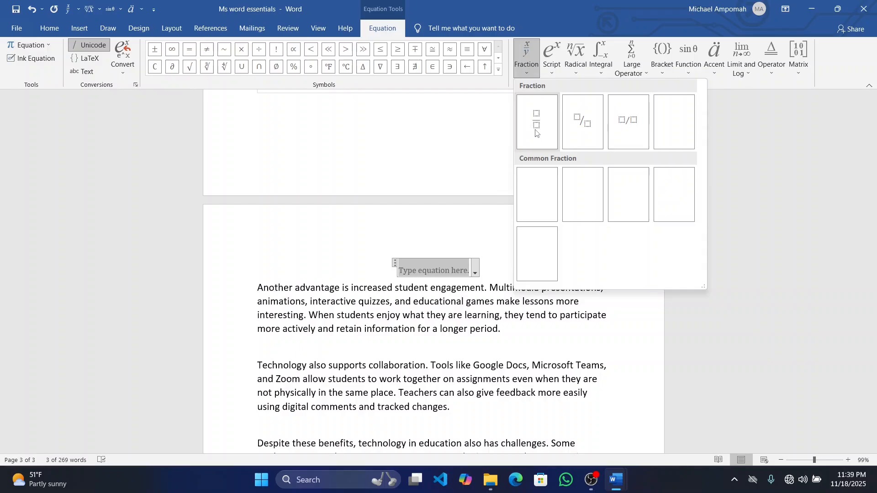
{"action": "left_click", "coordinate": [532, 123]}
{"action": "type", "text": "2"}
{"action": "key", "text": "Down"}
{"action": "type", "text": "7"}
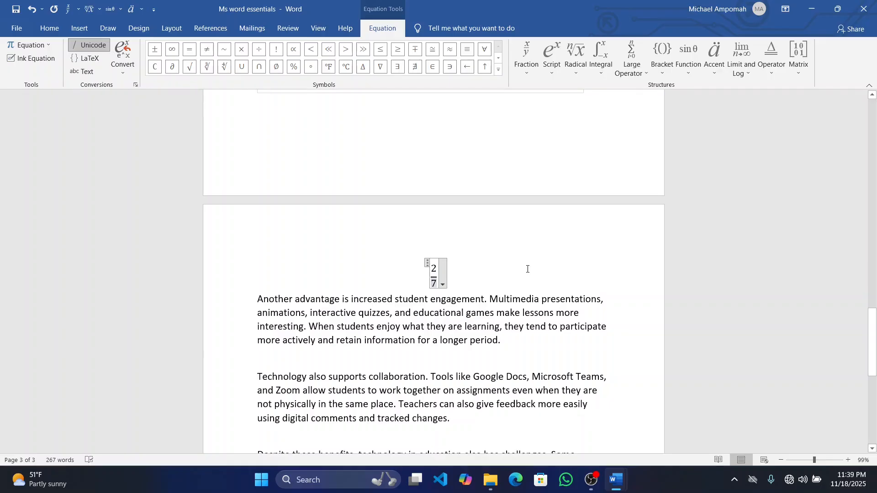
{"action": "left_click", "coordinate": [514, 243]}
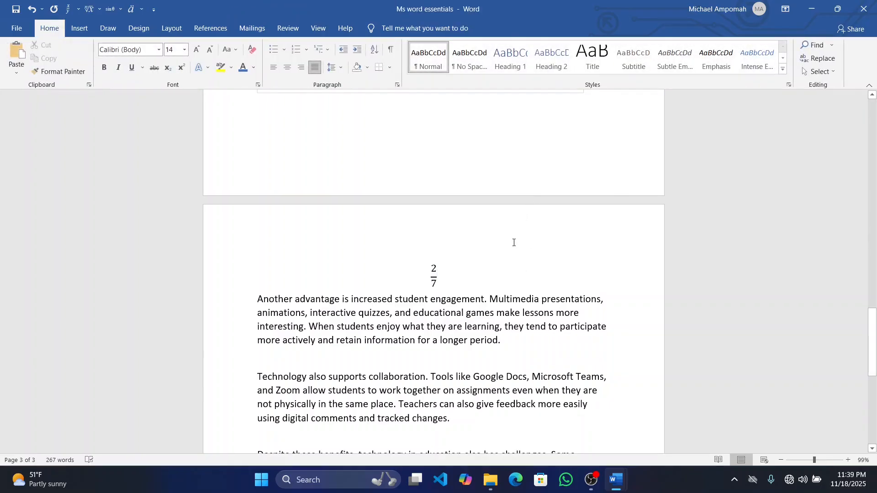
Return to the 2/7 equation's tools and add the Limit and Log structures to the Quick Access Toolbar
{"action": "left_click", "coordinate": [434, 268]}
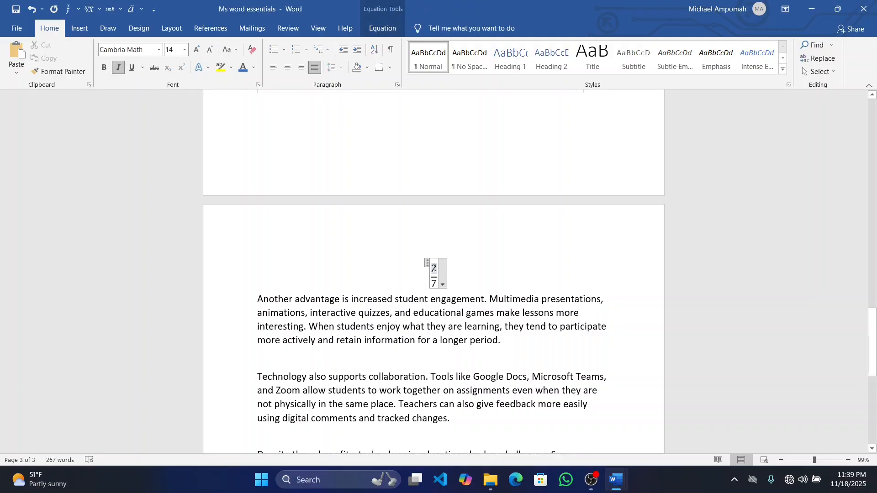
{"action": "left_click", "coordinate": [80, 28]}
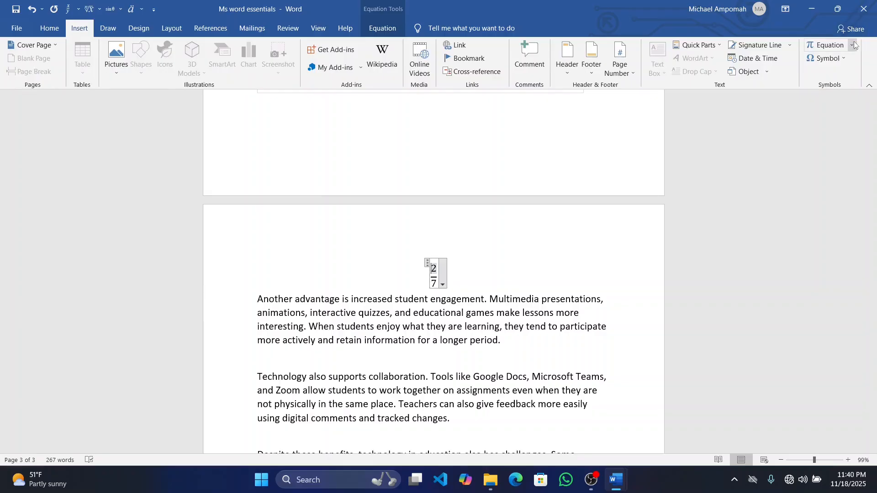
{"action": "left_click", "coordinate": [842, 46]}
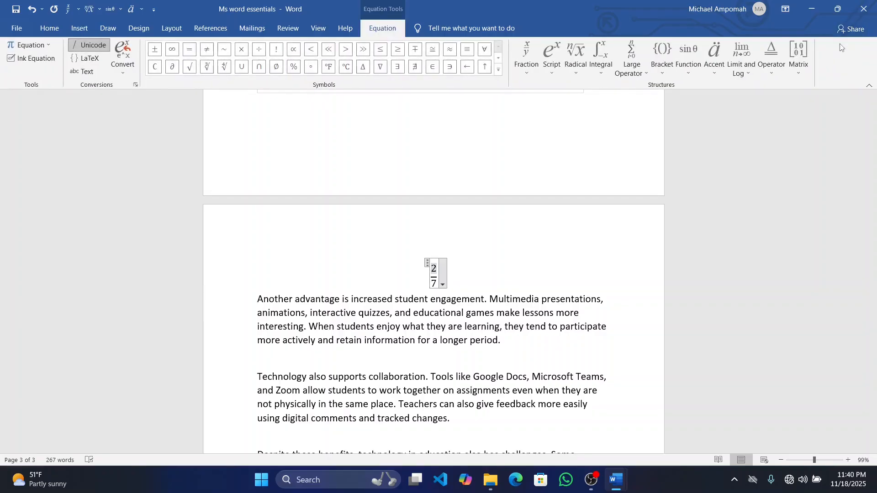
{"action": "right_click", "coordinate": [533, 54]}
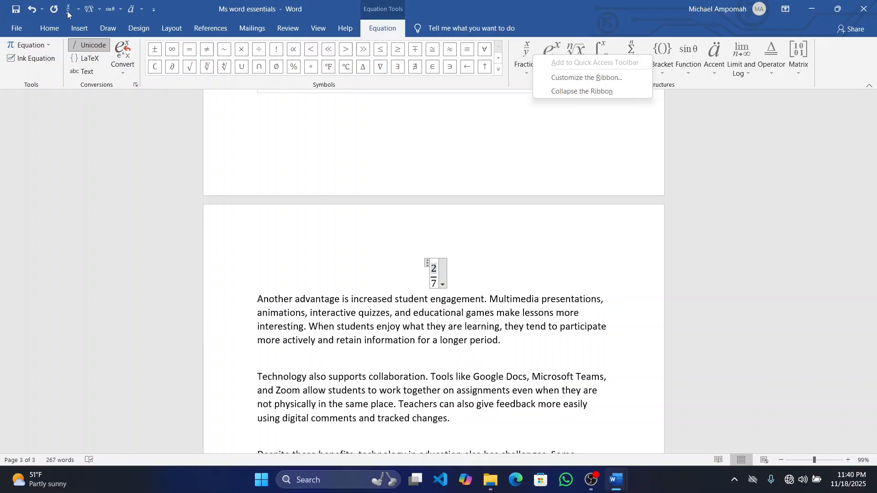
{"action": "left_click", "coordinate": [521, 88]}
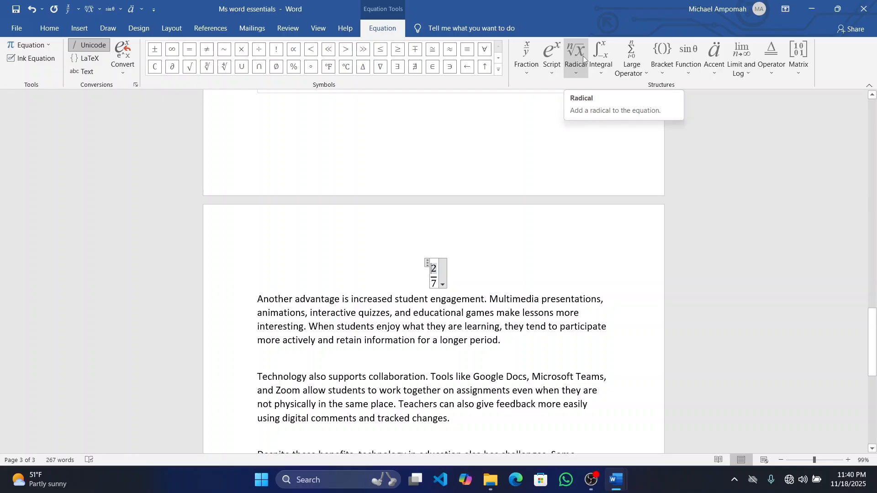
{"action": "right_click", "coordinate": [735, 45]}
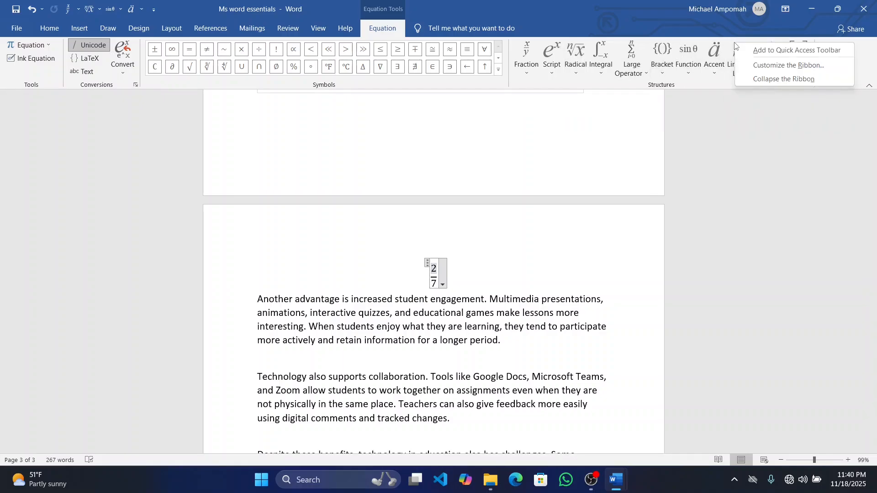
{"action": "left_click", "coordinate": [753, 49]}
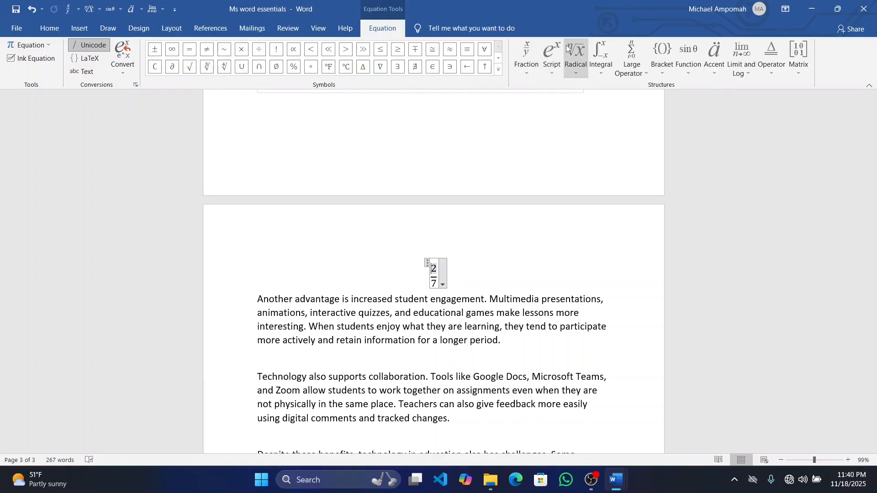
Look over the available subscript and superscript layouts and the trigonometric function structures
{"action": "left_click", "coordinate": [551, 67]}
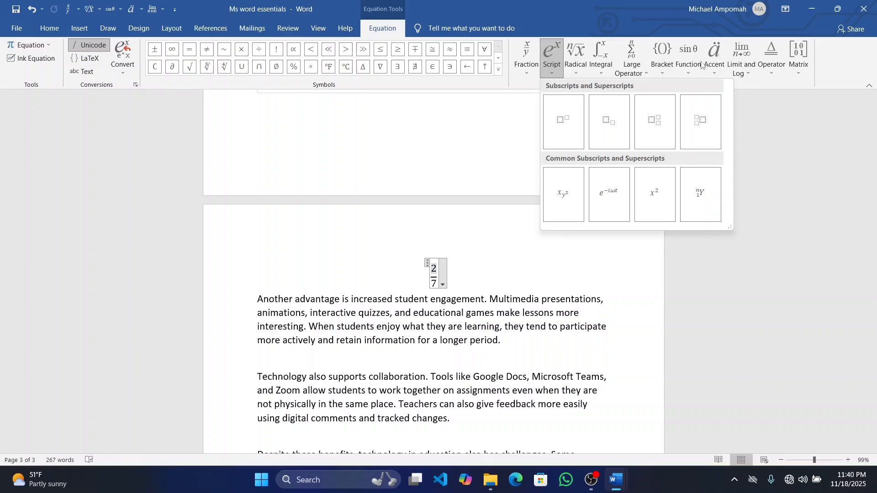
{"action": "left_click", "coordinate": [695, 72]}
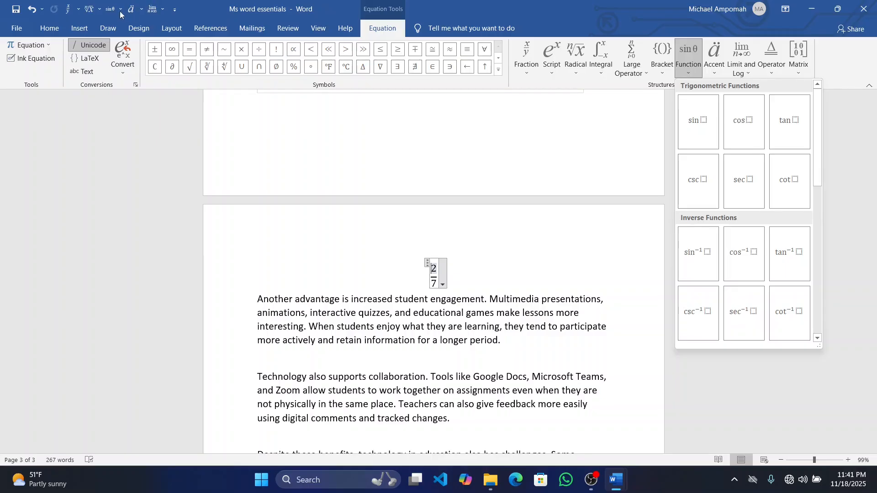
{"action": "left_click", "coordinate": [465, 259]}
Insert a sine function directly after the 2/7 fraction and enter CX as its argument
{"action": "left_click", "coordinate": [466, 259]}
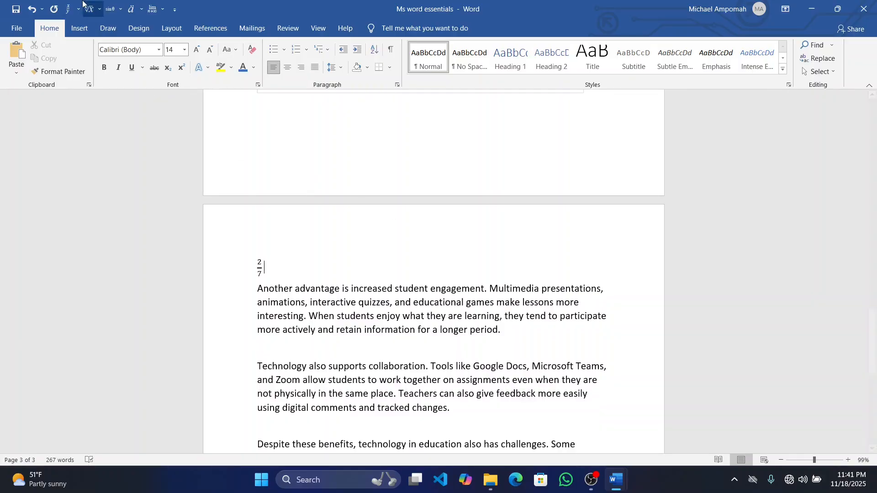
{"action": "left_click", "coordinate": [110, 8]}
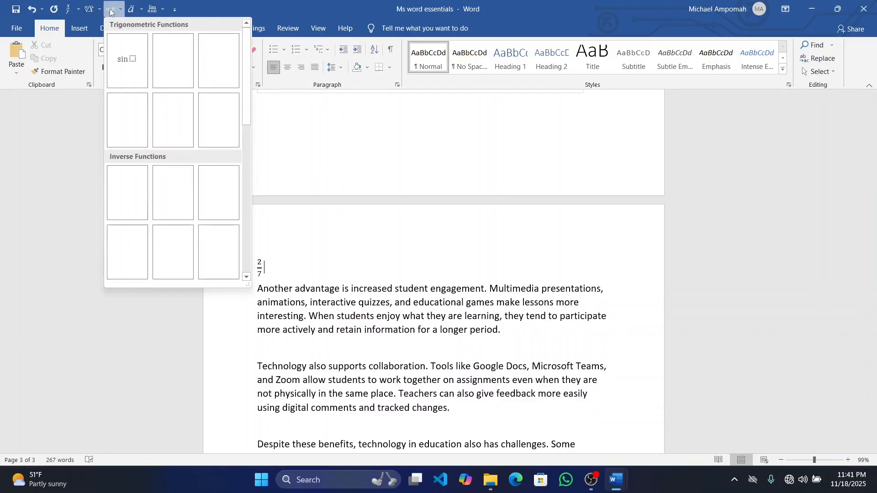
{"action": "left_click", "coordinate": [120, 63]}
{"action": "left_click", "coordinate": [284, 267]}
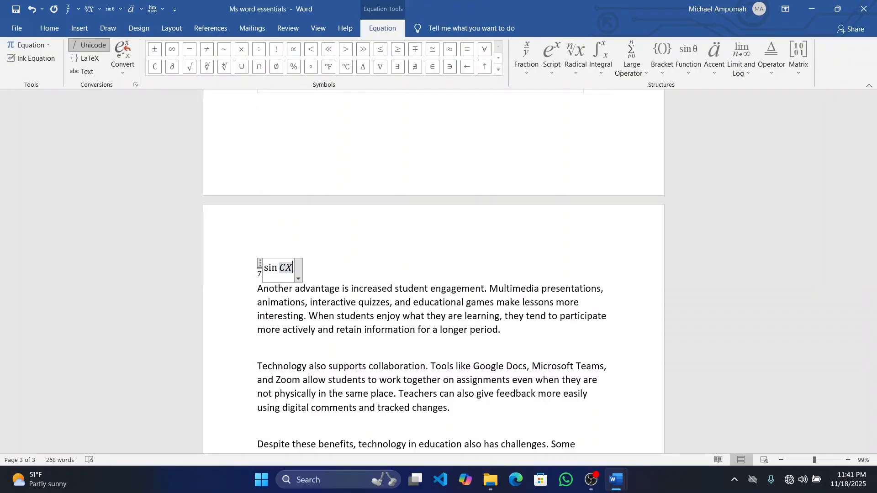
{"action": "type", "text": "x"}
{"action": "left_click", "coordinate": [341, 262]}
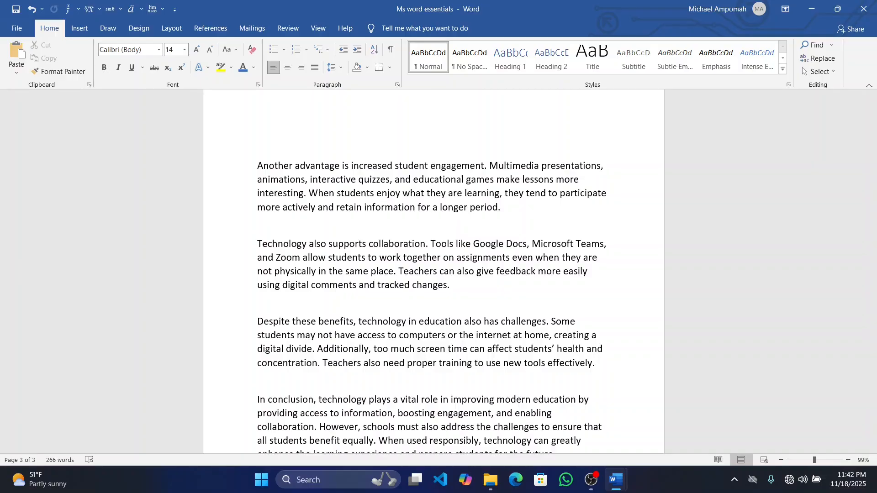
Insert page numbers at the bottom of the pages using the right-aligned Plain Number 3 style
{"action": "scroll", "coordinate": [434, 274], "scroll_direction": "up", "scroll_amount": 20}
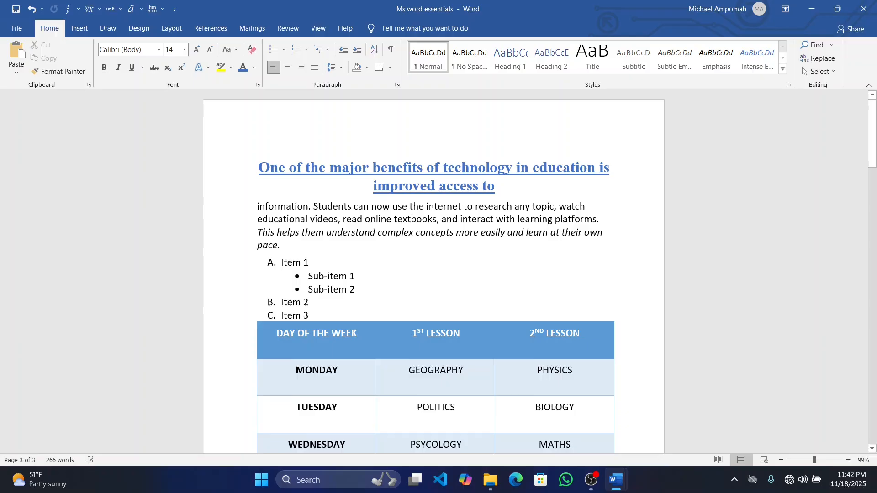
{"action": "scroll", "coordinate": [433, 274], "scroll_direction": "down", "scroll_amount": 10}
{"action": "scroll", "coordinate": [434, 274], "scroll_direction": "down", "scroll_amount": 6}
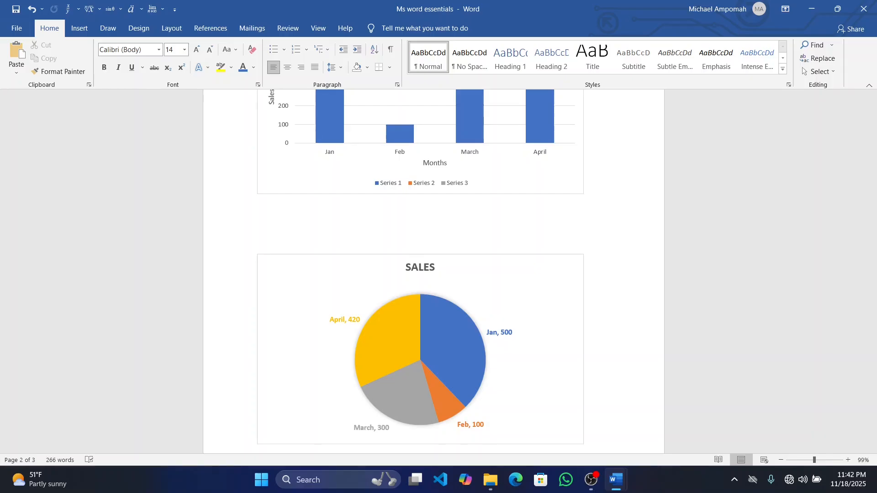
{"action": "scroll", "coordinate": [434, 274], "scroll_direction": "up", "scroll_amount": 15}
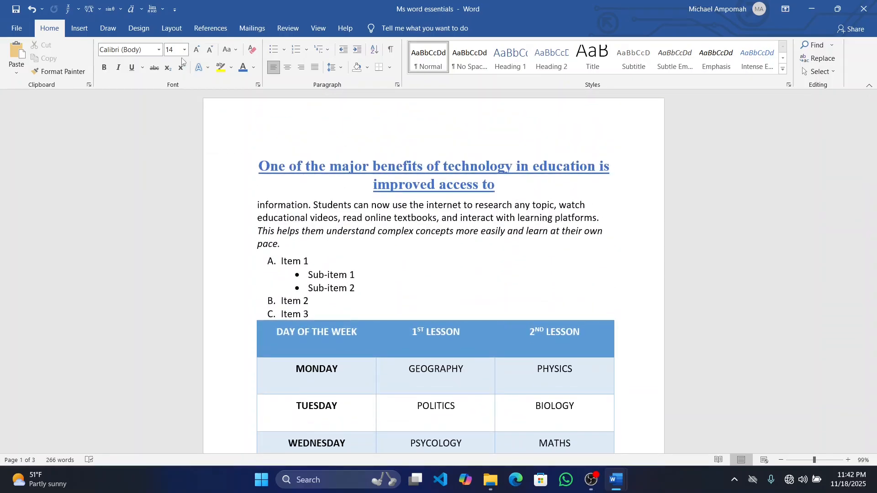
{"action": "left_click", "coordinate": [178, 30]}
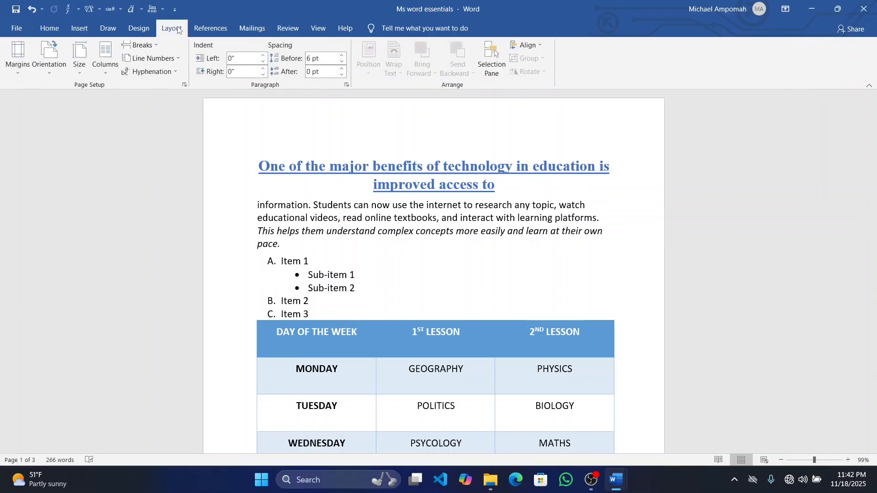
{"action": "left_click", "coordinate": [79, 30]}
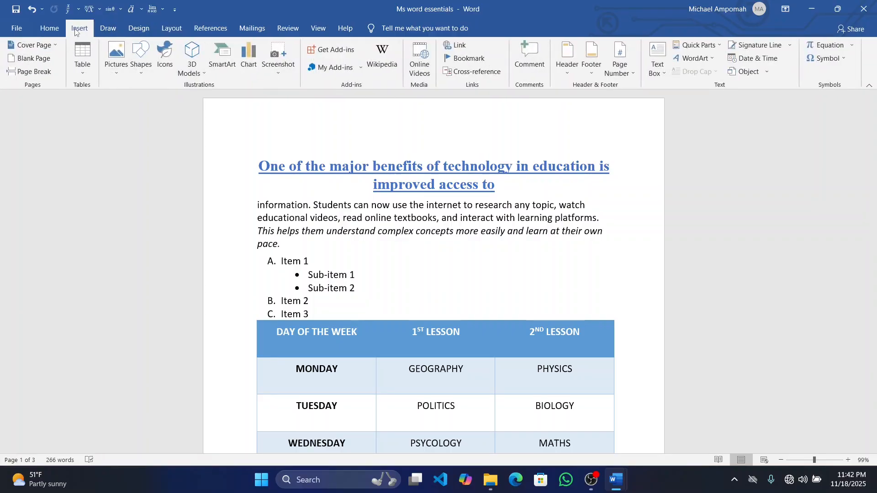
{"action": "left_click", "coordinate": [629, 75]}
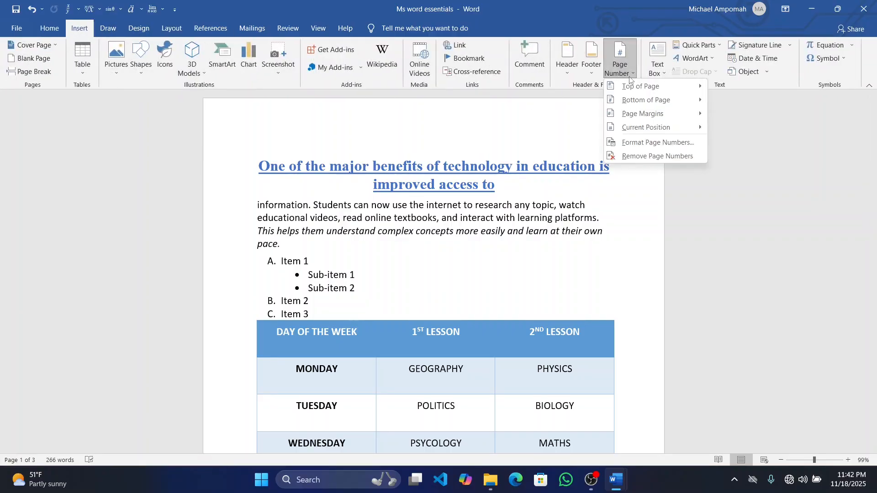
{"action": "mouse_move", "coordinate": [657, 99]}
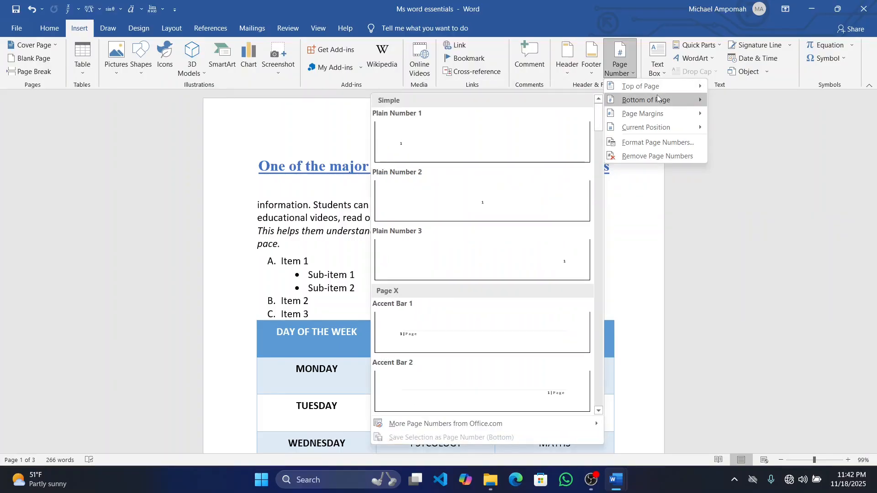
{"action": "mouse_move", "coordinate": [681, 86]}
{"action": "left_click", "coordinate": [569, 245]}
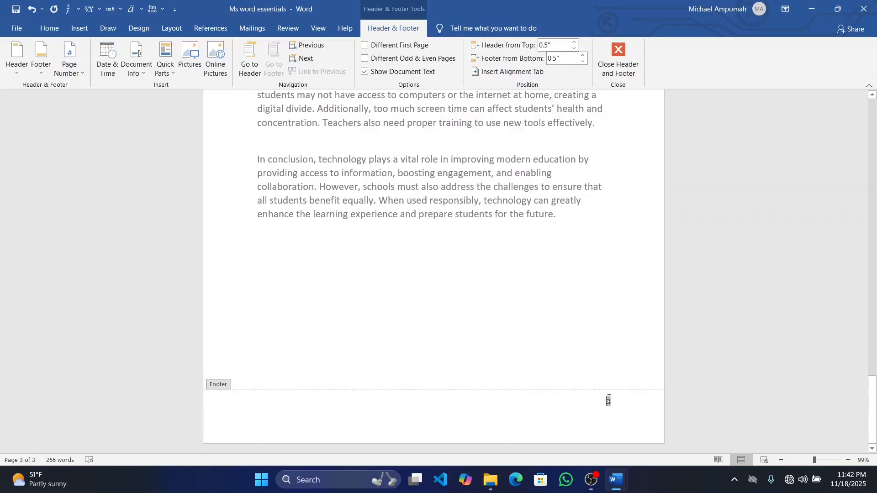
Add page numbers at the top of the pages using the centred Plain Number 2 style and check them up to page 1
{"action": "scroll", "coordinate": [602, 372], "scroll_direction": "up", "scroll_amount": 10}
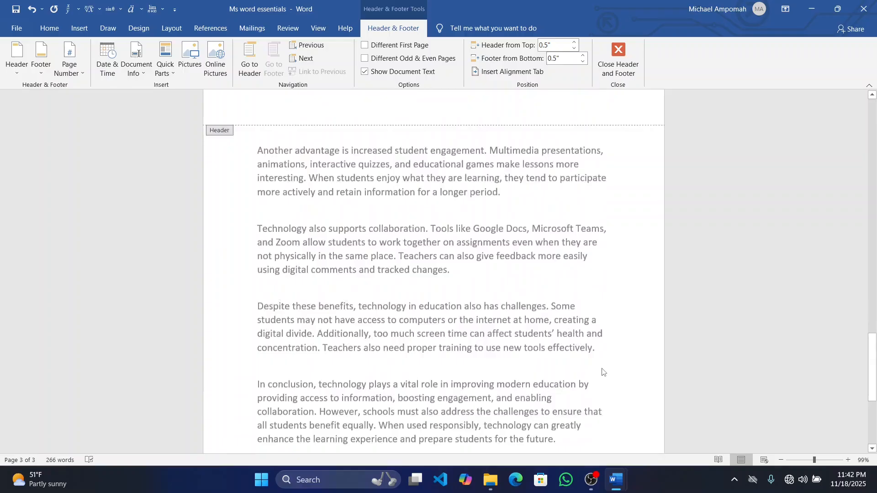
{"action": "scroll", "coordinate": [613, 240], "scroll_direction": "up", "scroll_amount": 10}
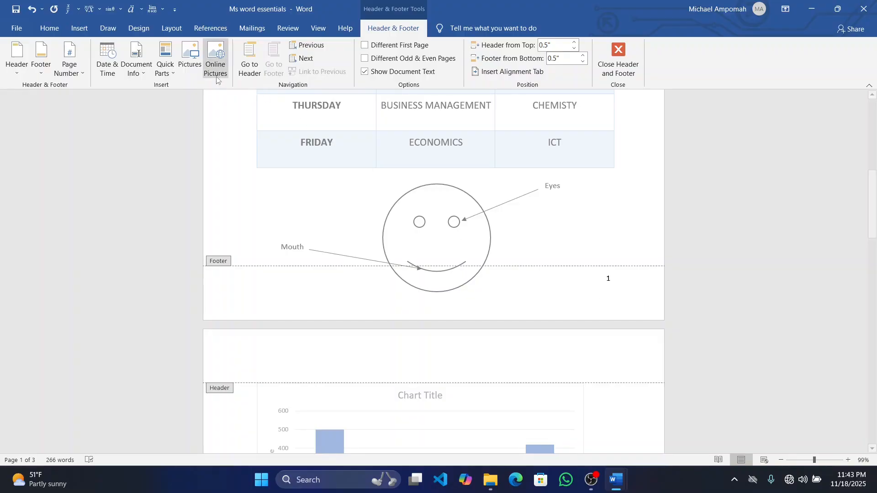
{"action": "left_click", "coordinate": [83, 74]}
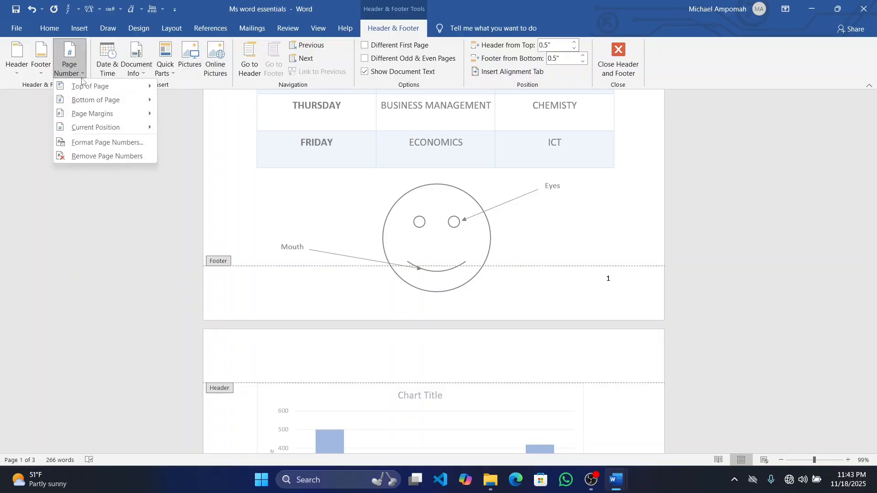
{"action": "mouse_move", "coordinate": [111, 86]}
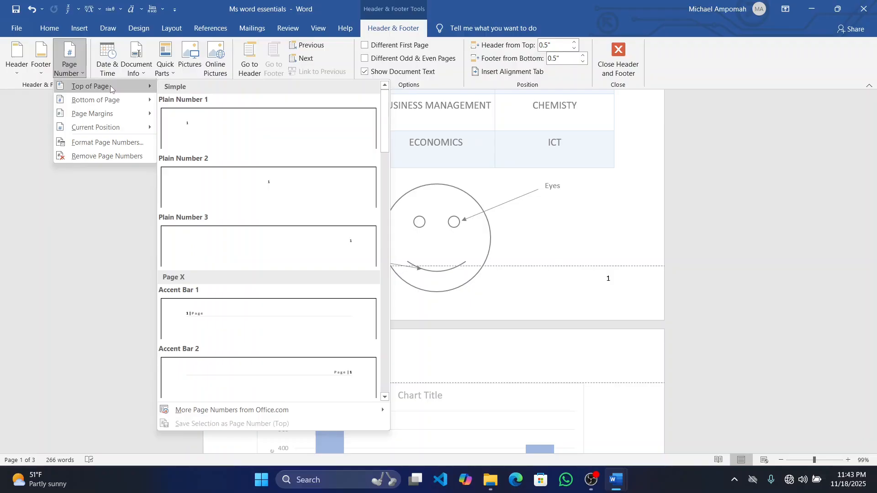
{"action": "left_click", "coordinate": [275, 202]}
{"action": "scroll", "coordinate": [276, 202], "scroll_direction": "up", "scroll_amount": 3}
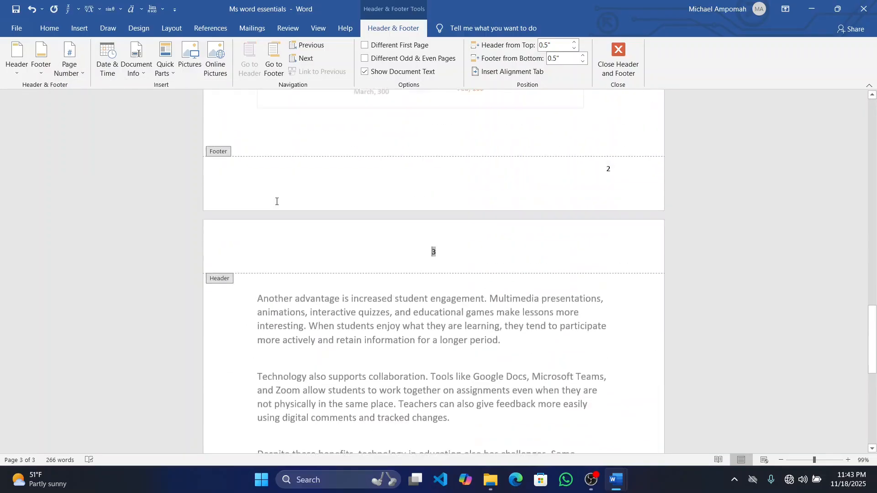
{"action": "scroll", "coordinate": [472, 254], "scroll_direction": "up", "scroll_amount": 15}
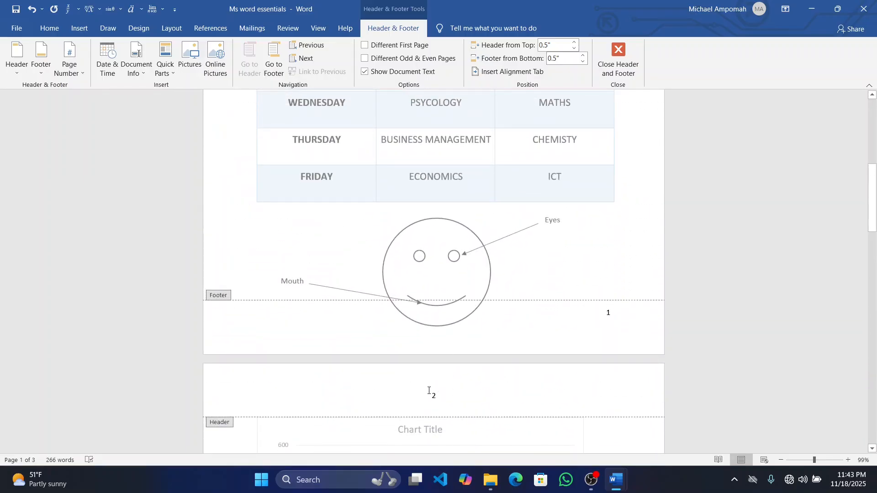
{"action": "scroll", "coordinate": [430, 388], "scroll_direction": "up", "scroll_amount": 8}
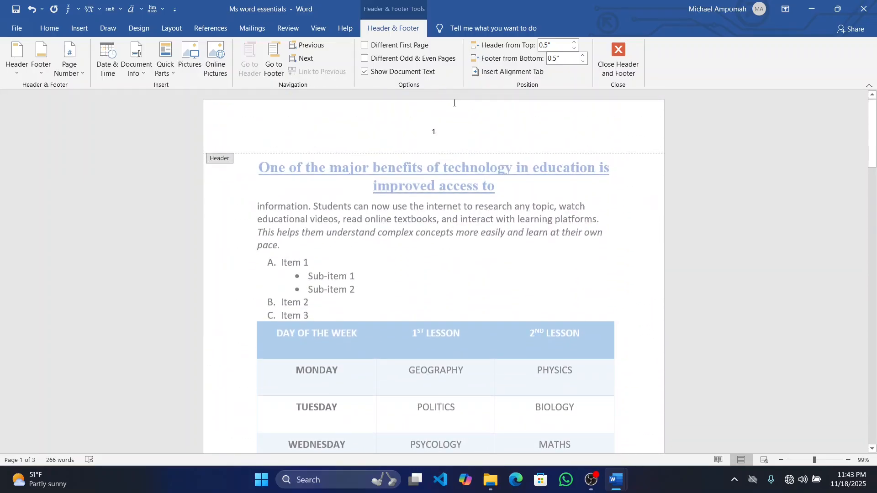
Undo the page numbers added at the top, check the footer numbering across the pages, and return to editing the body text
{"action": "key", "text": "ctrl+z"}
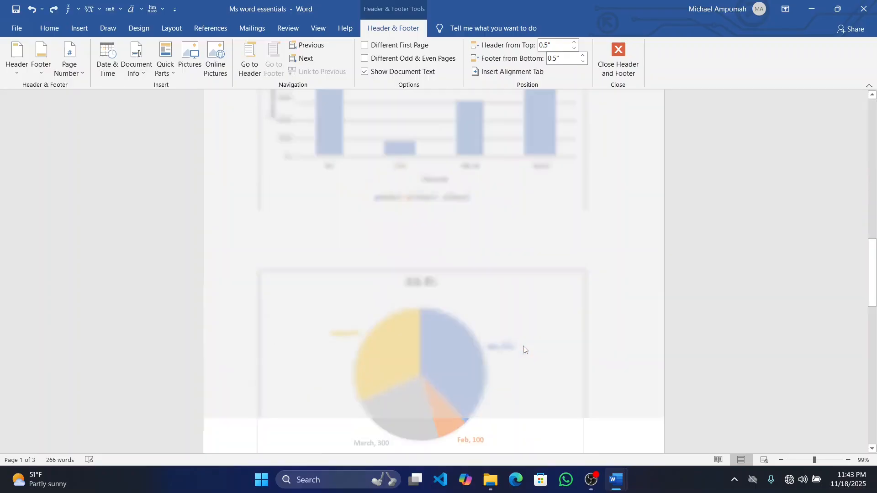
{"action": "scroll", "coordinate": [534, 242], "scroll_direction": "down", "scroll_amount": 1}
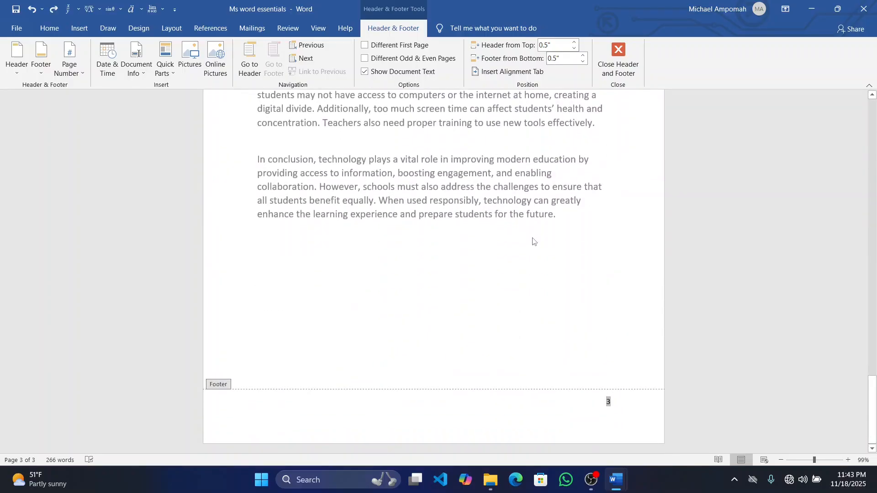
{"action": "scroll", "coordinate": [534, 241], "scroll_direction": "up", "scroll_amount": 15}
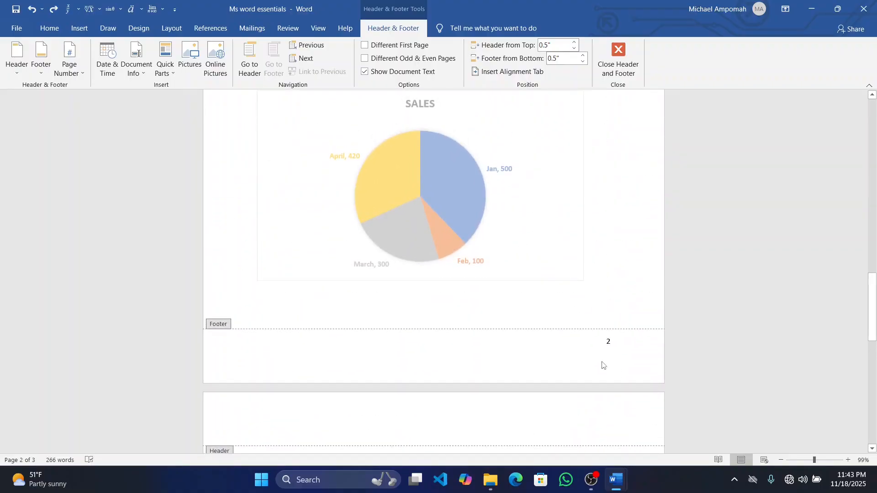
{"action": "scroll", "coordinate": [603, 364], "scroll_direction": "up", "scroll_amount": 20}
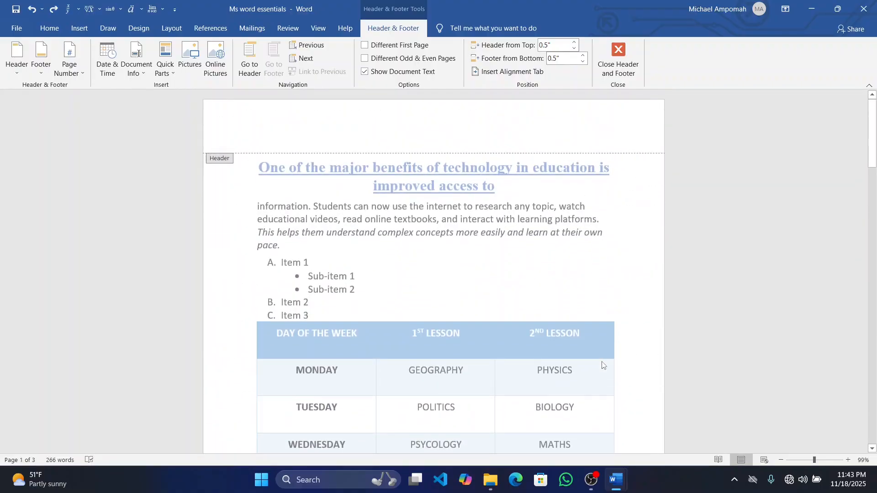
{"action": "scroll", "coordinate": [599, 299], "scroll_direction": "down", "scroll_amount": 6}
{"action": "double_click", "coordinate": [597, 297]}
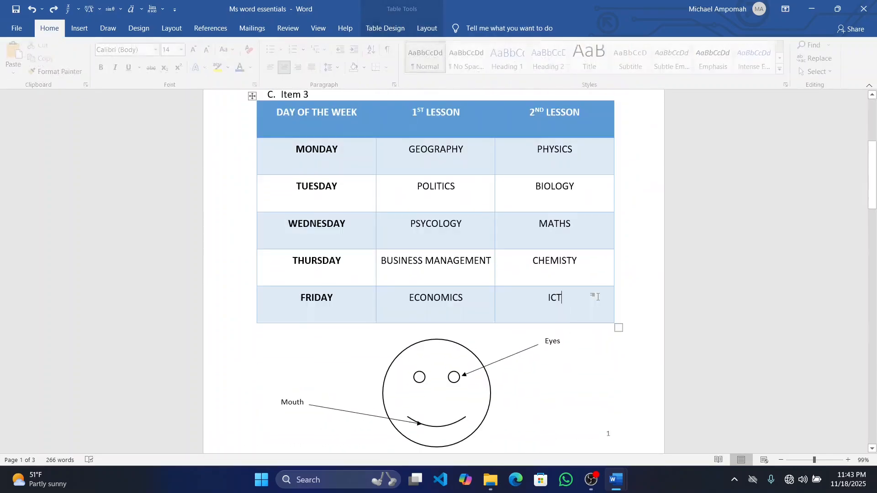
{"action": "scroll", "coordinate": [597, 297], "scroll_direction": "down", "scroll_amount": 10}
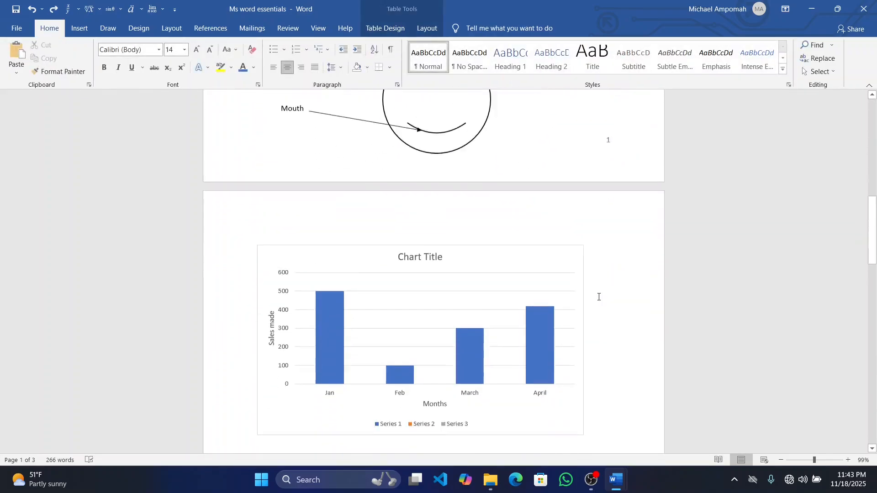
{"action": "scroll", "coordinate": [599, 297], "scroll_direction": "down", "scroll_amount": 10}
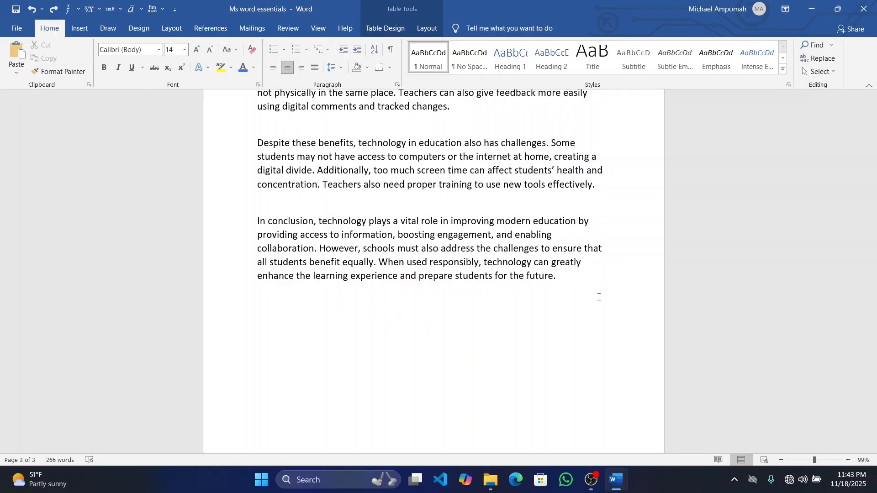
Apply the Heading 1 style to the title "One of the major benefits of technology in education is improved access to" on the first page
{"action": "scroll", "coordinate": [598, 297], "scroll_direction": "up", "scroll_amount": 20}
{"action": "scroll", "coordinate": [598, 296], "scroll_direction": "up", "scroll_amount": 3}
{"action": "left_click_drag", "start_coordinate": [506, 187], "coordinate": [257, 177]}
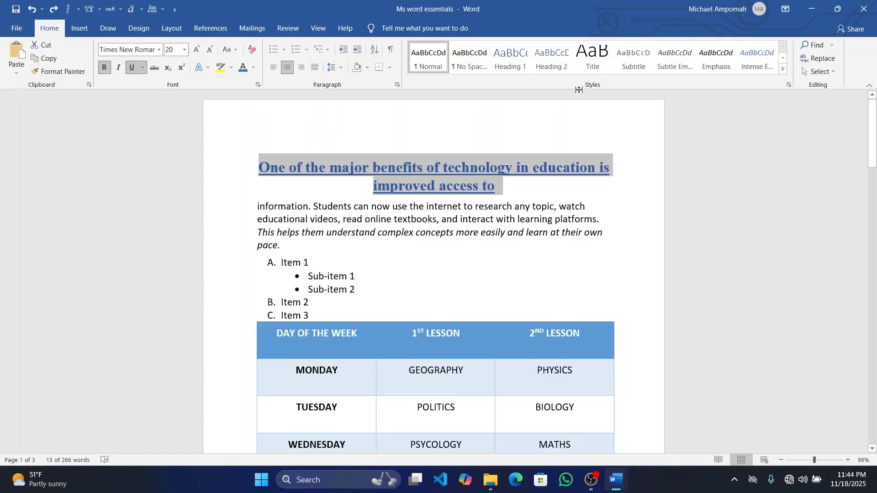
{"action": "left_click", "coordinate": [522, 68]}
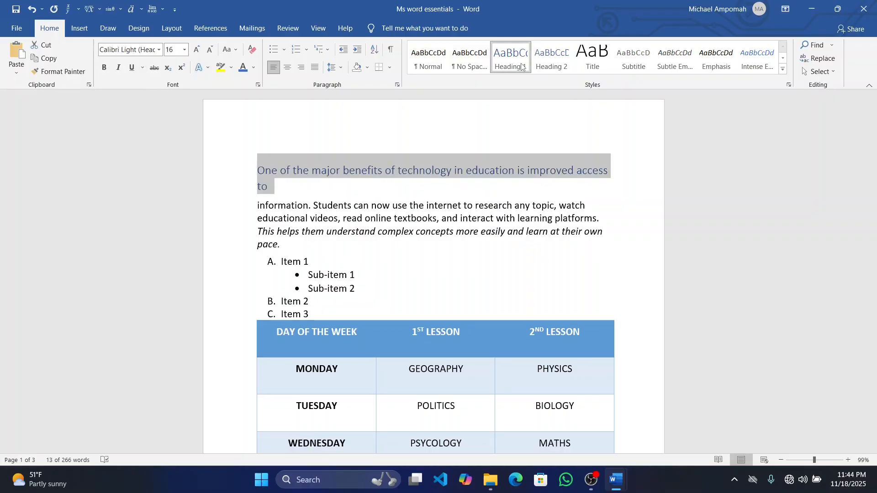
Apply the Heading 2 style to the list line "Item 1"
{"action": "scroll", "coordinate": [497, 195], "scroll_direction": "down", "scroll_amount": 3}
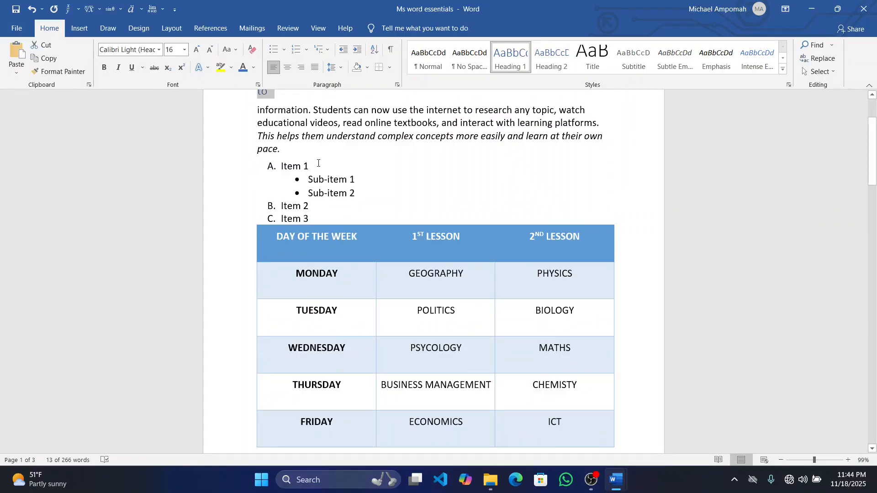
{"action": "left_click_drag", "start_coordinate": [313, 165], "coordinate": [281, 166]}
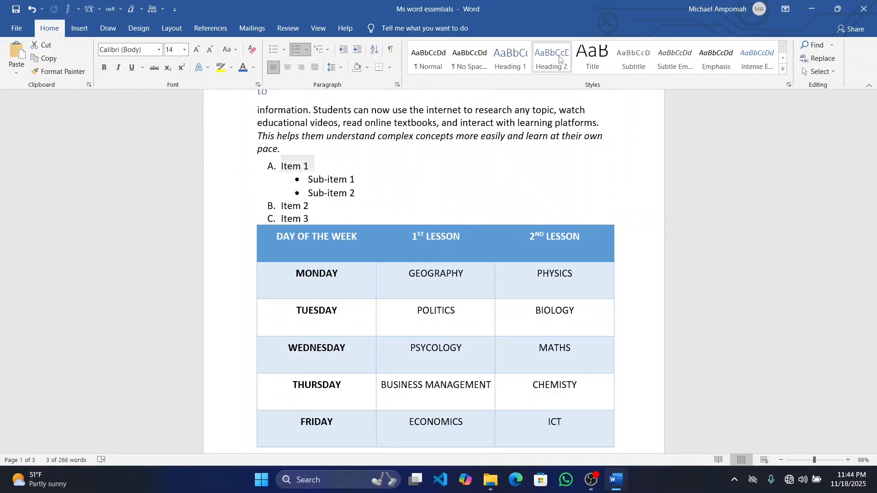
{"action": "left_click", "coordinate": [559, 58]}
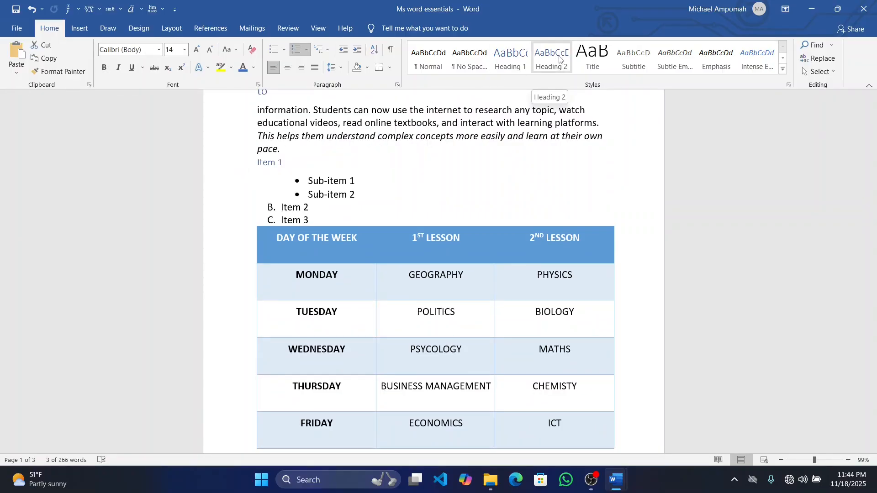
{"action": "key", "text": "ctrl+z"}
{"action": "left_click", "coordinate": [559, 58]}
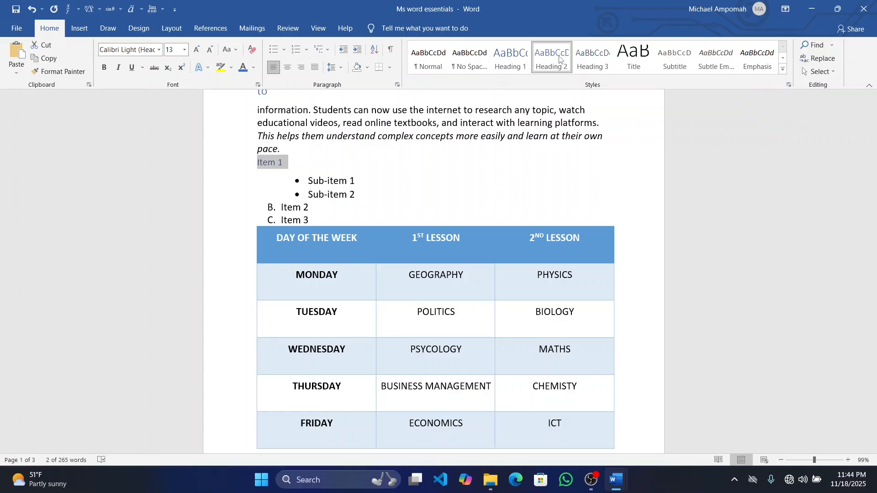
Apply the Heading 3 style to the bulleted line "Sub-item 2"
{"action": "left_click_drag", "start_coordinate": [366, 195], "coordinate": [307, 195]}
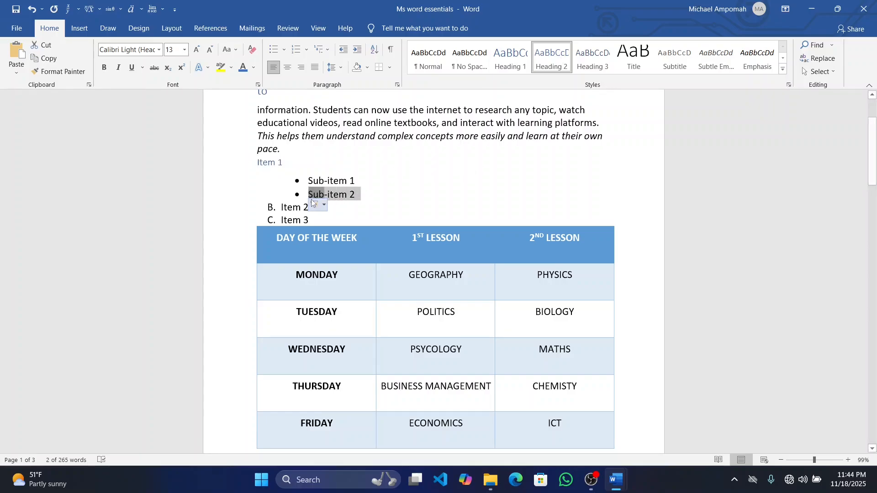
{"action": "left_click", "coordinate": [589, 64]}
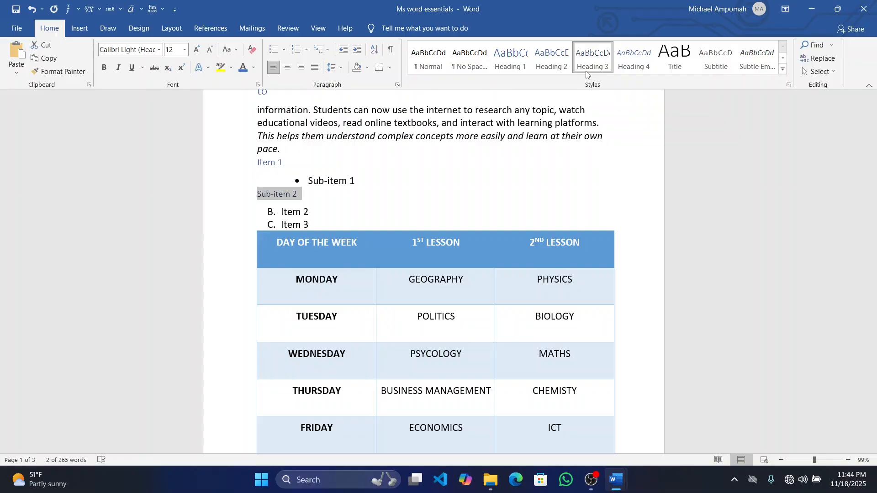
{"action": "scroll", "coordinate": [587, 74], "scroll_direction": "down", "scroll_amount": 8}
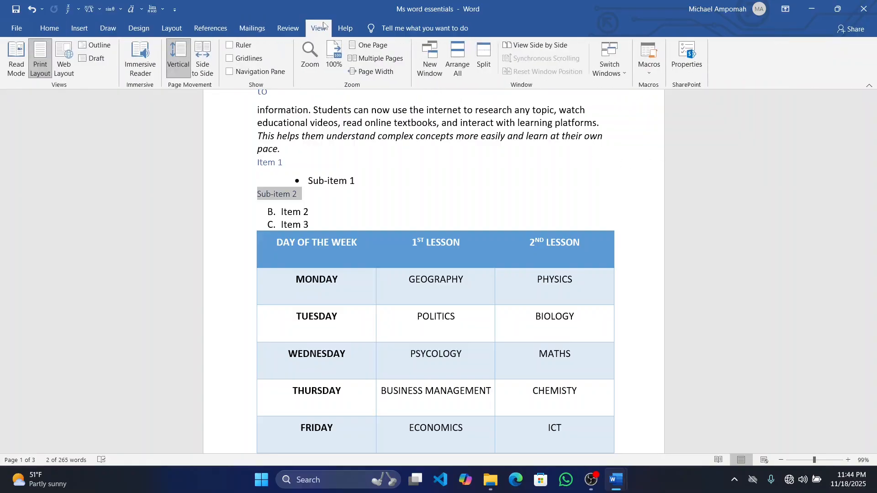
{"action": "left_click", "coordinate": [60, 34]}
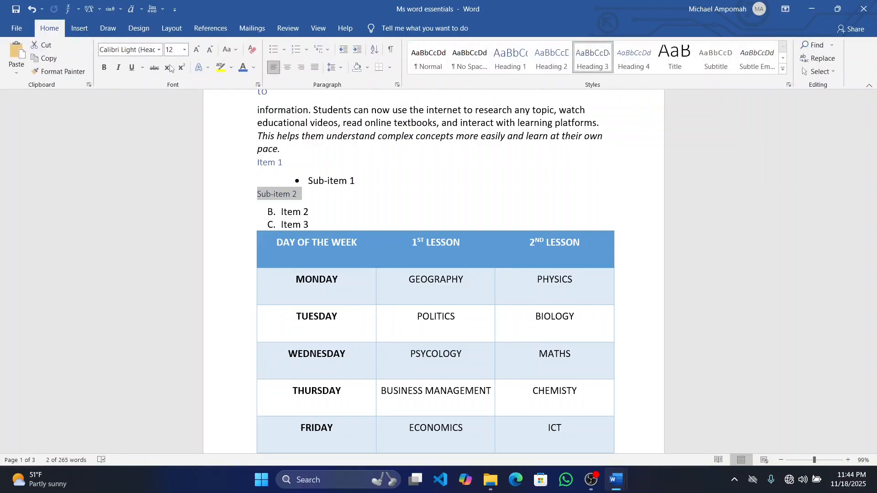
Apply the Heading 2 style to the first lines of the "Another advantage" and "Despite these benefits" paragraphs on page 3
{"action": "scroll", "coordinate": [367, 184], "scroll_direction": "down", "scroll_amount": 10}
{"action": "scroll", "coordinate": [367, 183], "scroll_direction": "down", "scroll_amount": 15}
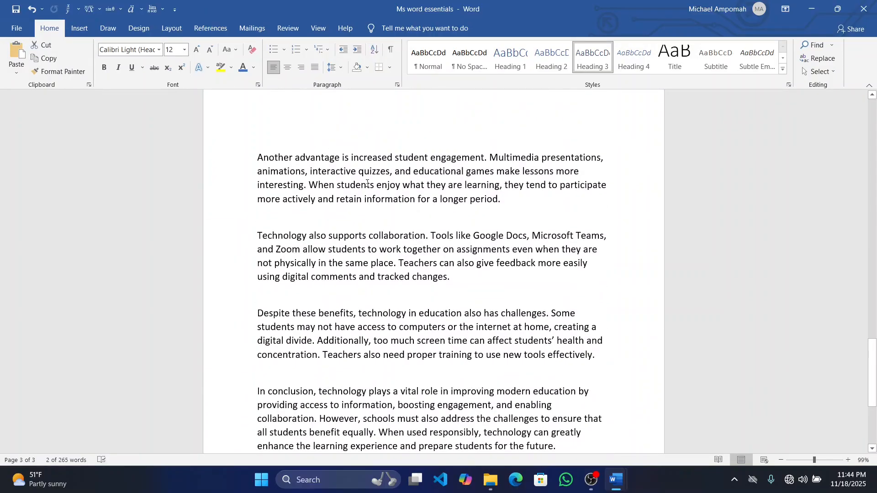
{"action": "left_click_drag", "start_coordinate": [601, 154], "coordinate": [272, 158]}
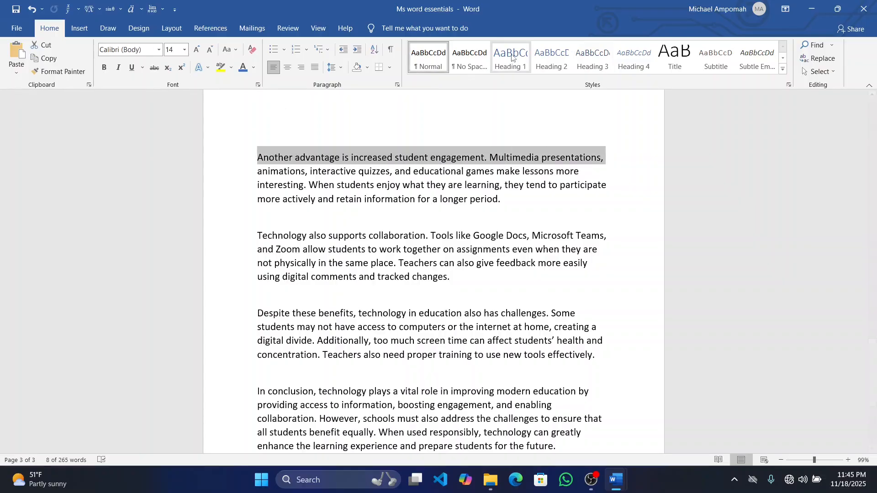
{"action": "left_click", "coordinate": [551, 57]}
{"action": "scroll", "coordinate": [581, 150], "scroll_direction": "down", "scroll_amount": 5}
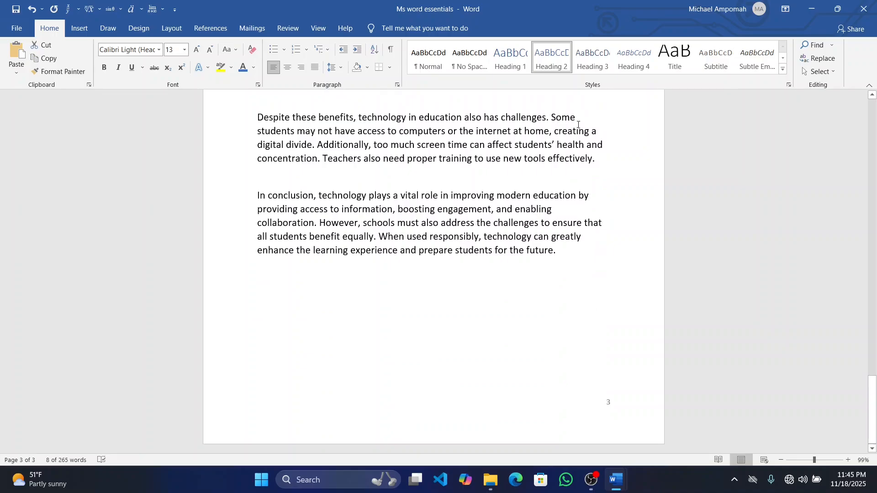
{"action": "left_click_drag", "start_coordinate": [579, 118], "coordinate": [256, 116]}
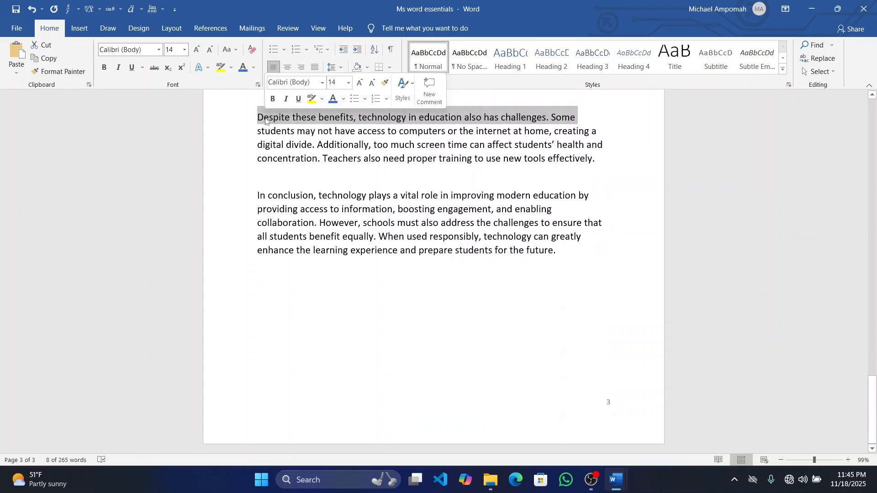
{"action": "left_click", "coordinate": [540, 68]}
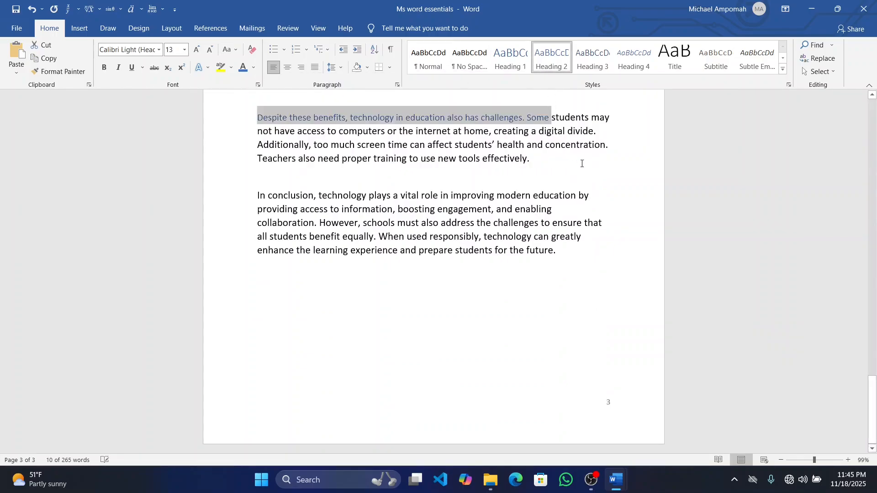
Apply the Heading 3 style to the concluding paragraph's opening words up to "by providing" and start a new paragraph at "access"
{"action": "mouse_move", "coordinate": [258, 209]}
{"action": "left_mouse_down"}
{"action": "mouse_move", "coordinate": [344, 204]}
{"action": "mouse_move", "coordinate": [257, 197]}
{"action": "left_mouse_up"}
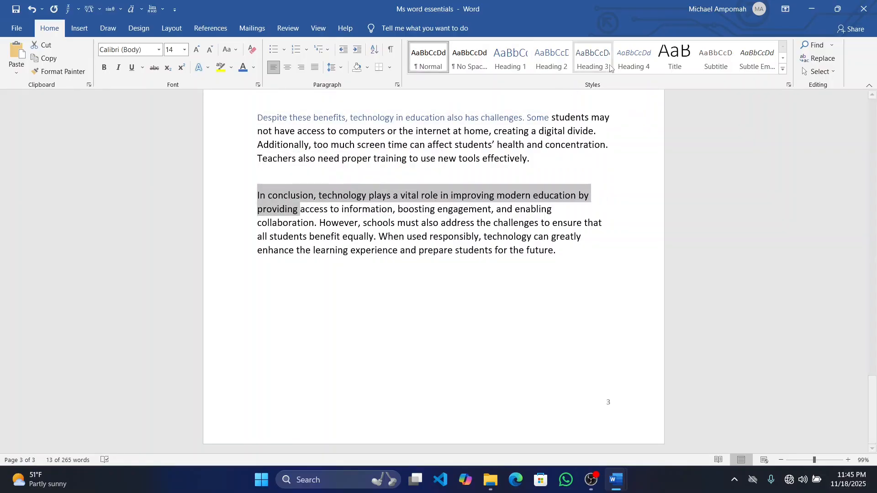
{"action": "left_click", "coordinate": [593, 59]}
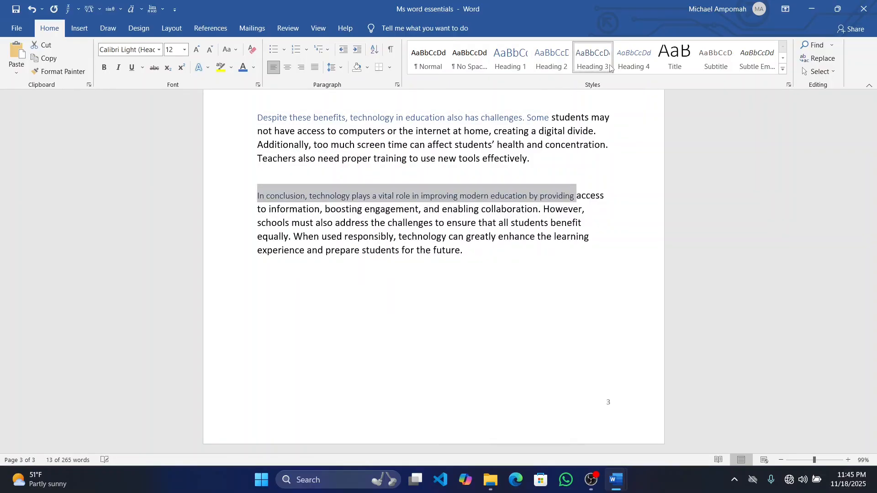
{"action": "left_click", "coordinate": [577, 197]}
{"action": "key", "text": "Return"}
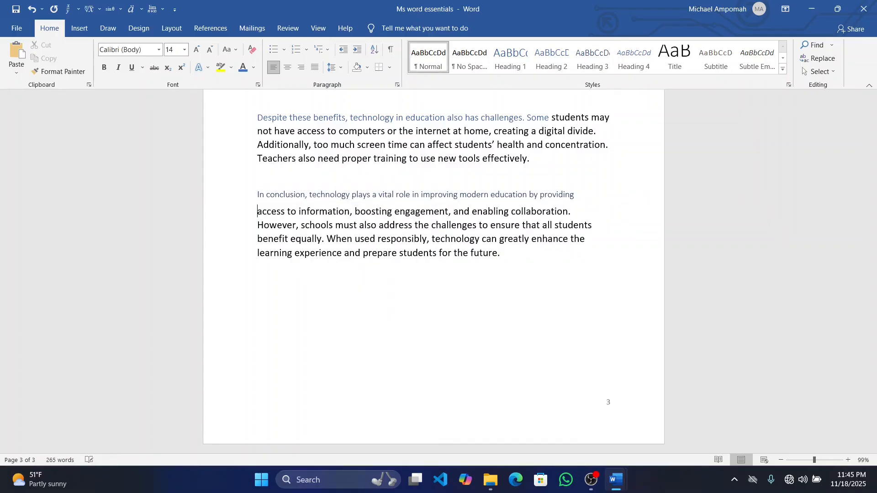
Insert a blank page in front of the title at the very beginning of the document
{"action": "scroll", "coordinate": [433, 271], "scroll_direction": "up", "scroll_amount": 15}
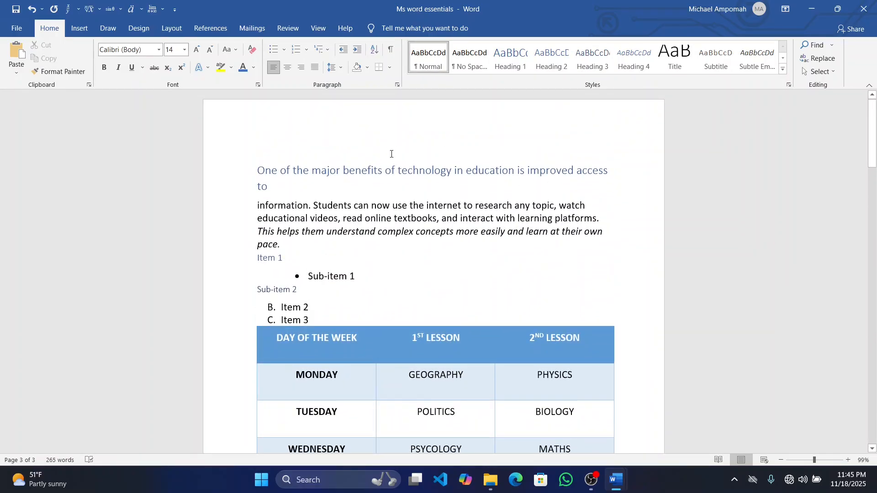
{"action": "left_click", "coordinate": [260, 171]}
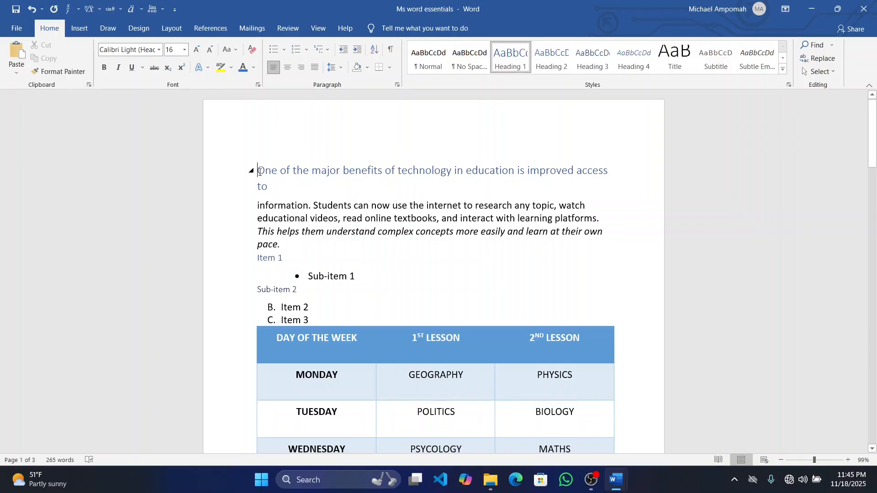
{"action": "left_click", "coordinate": [82, 30]}
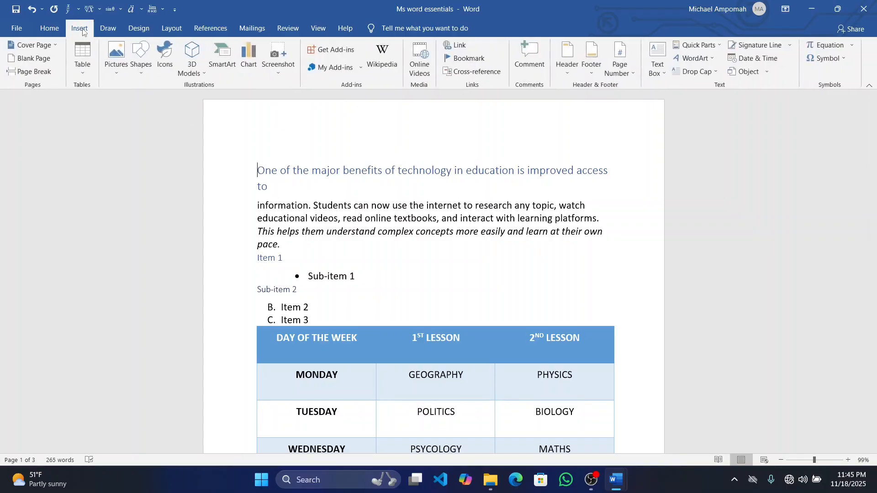
{"action": "left_click", "coordinate": [23, 62]}
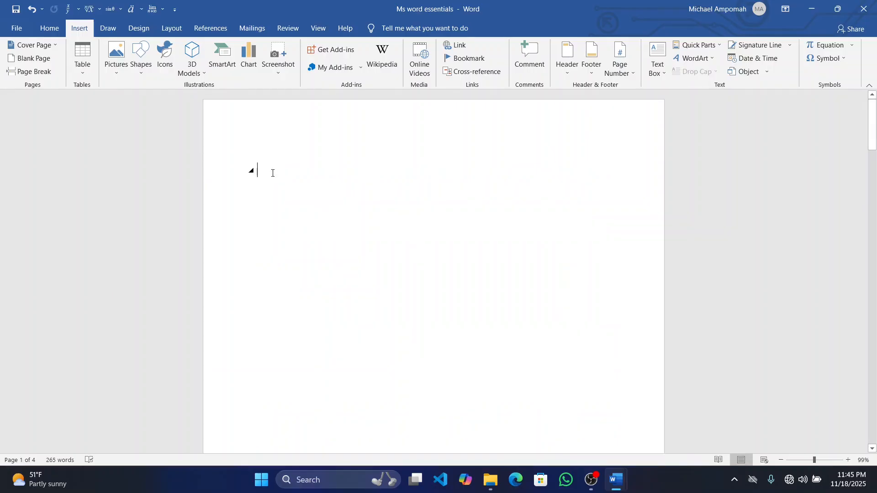
Insert an Automatic Table 2 table of contents on the blank first page and save the document
{"action": "left_click", "coordinate": [215, 31]}
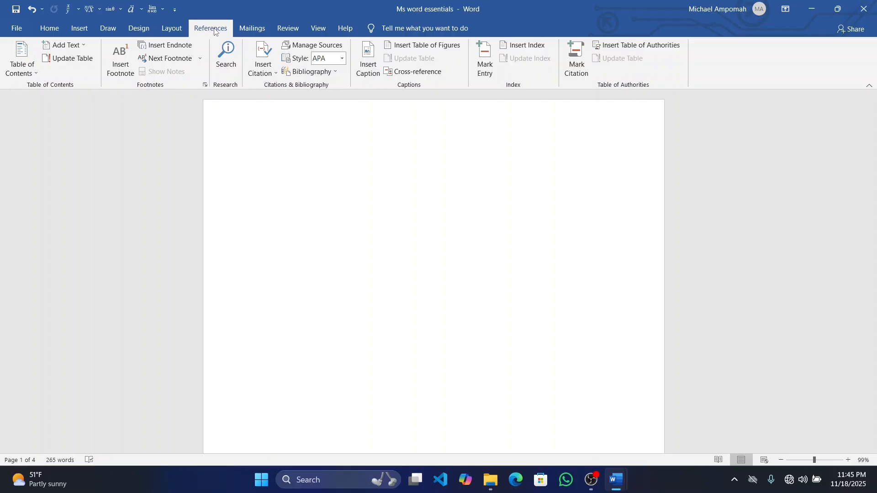
{"action": "left_click", "coordinate": [33, 74]}
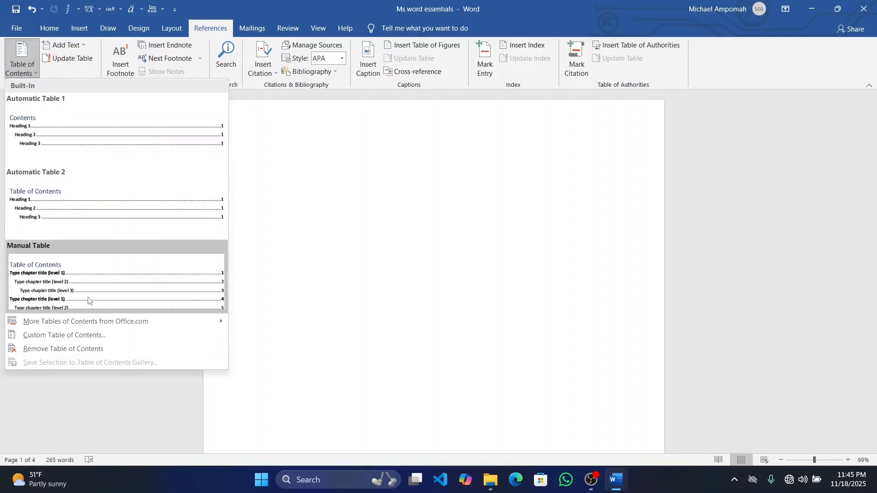
{"action": "left_click", "coordinate": [103, 188]}
{"action": "left_click", "coordinate": [370, 365]}
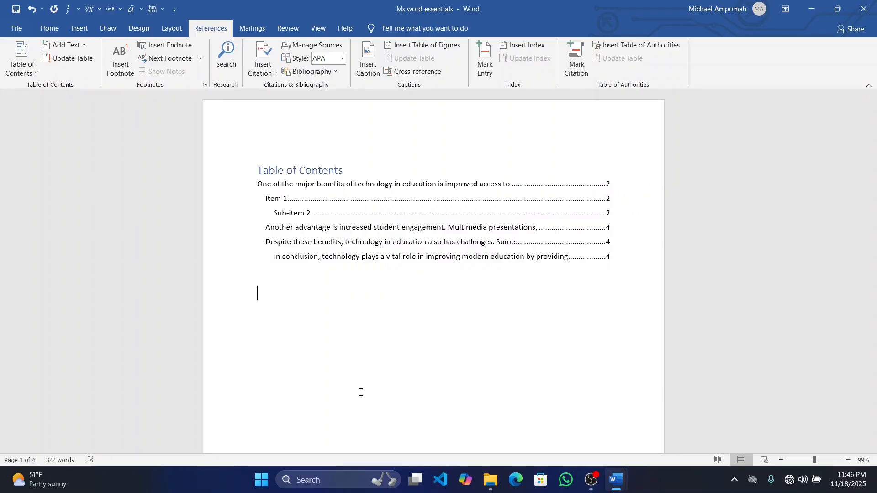
{"action": "key", "text": "ctrl+s"}
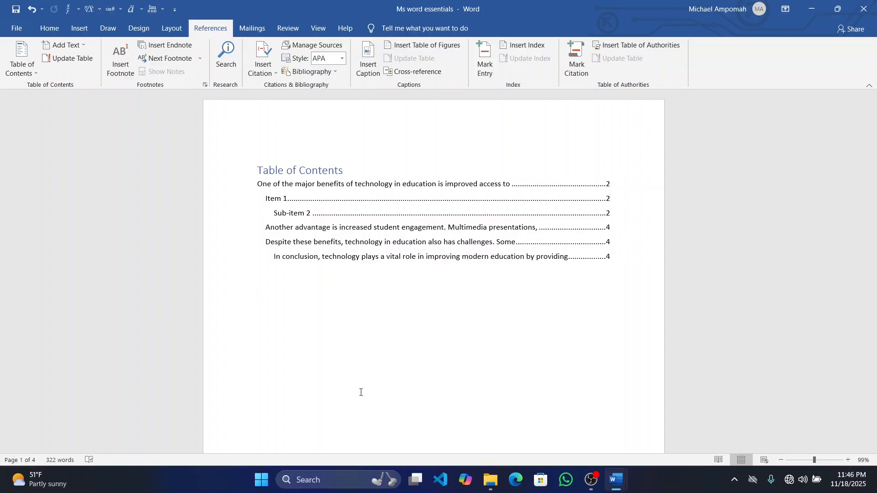